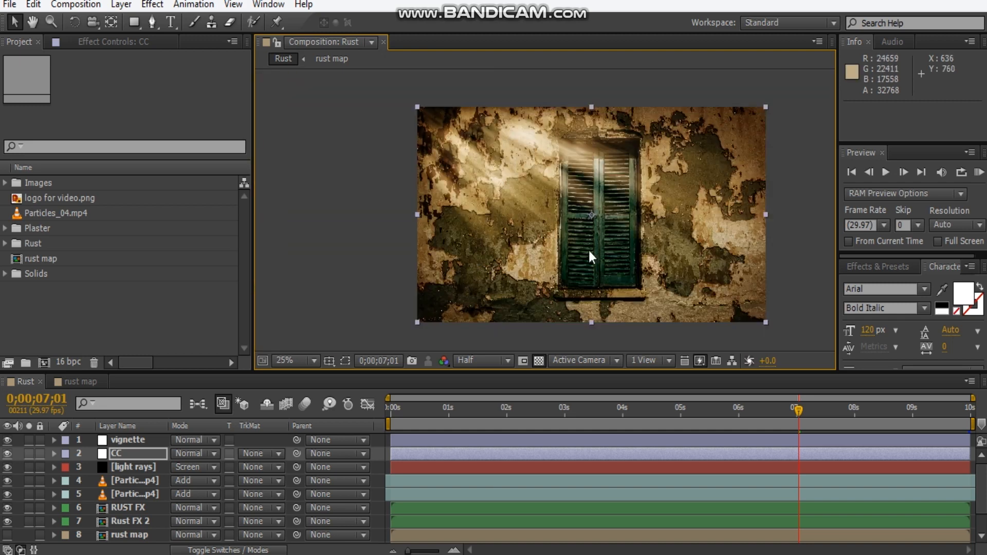
# Step: Create a 10-second 1920 x 1080 composition named "rust scene" at 29.97 fps and turn off its transparency grid
pyautogui.click(294, 365)
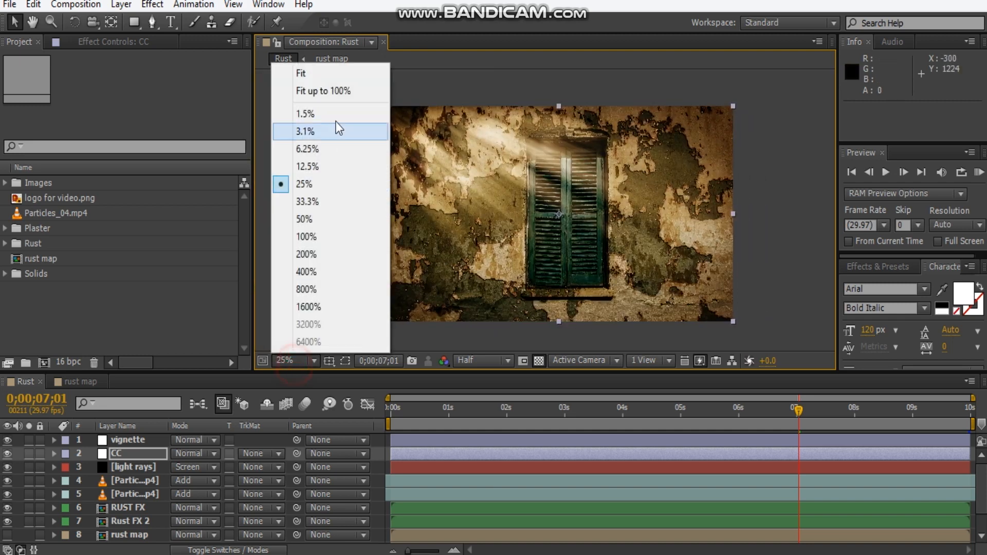
pyautogui.click(321, 75)
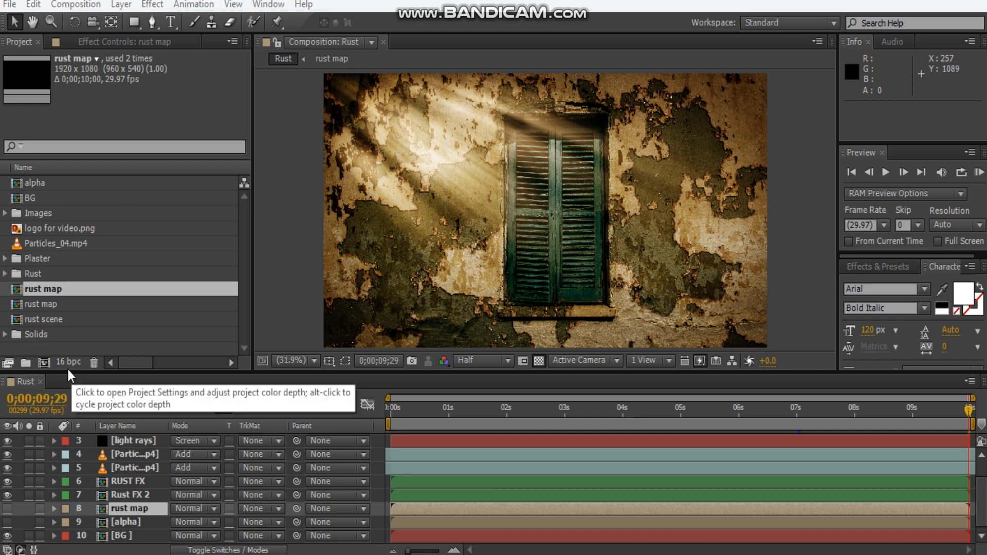
pyautogui.click(47, 363)
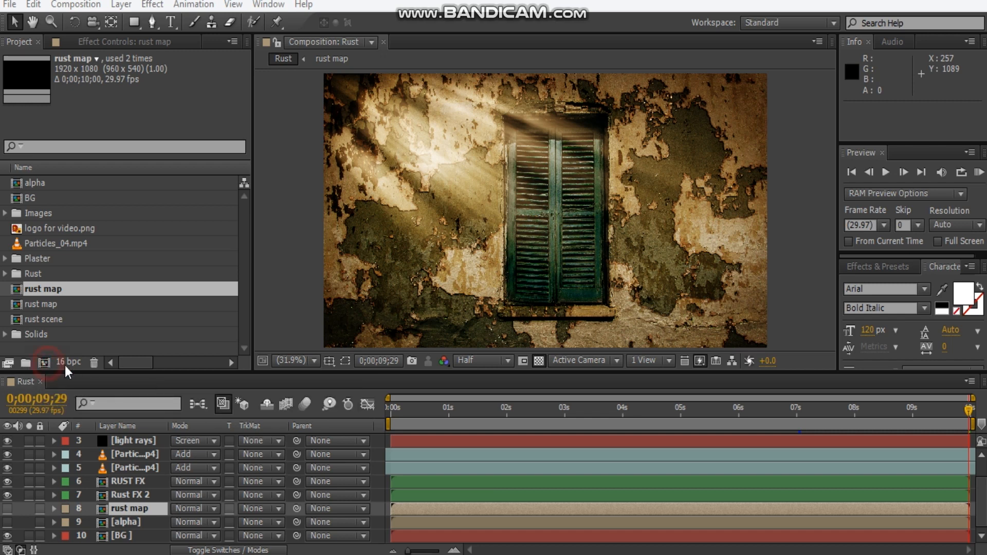
pyautogui.write('rust scene')
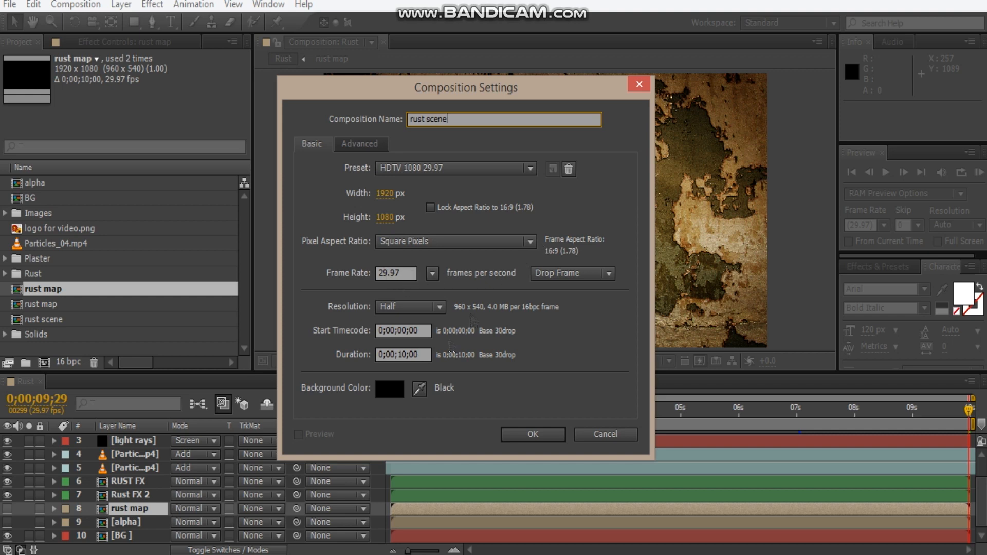
pyautogui.click(541, 439)
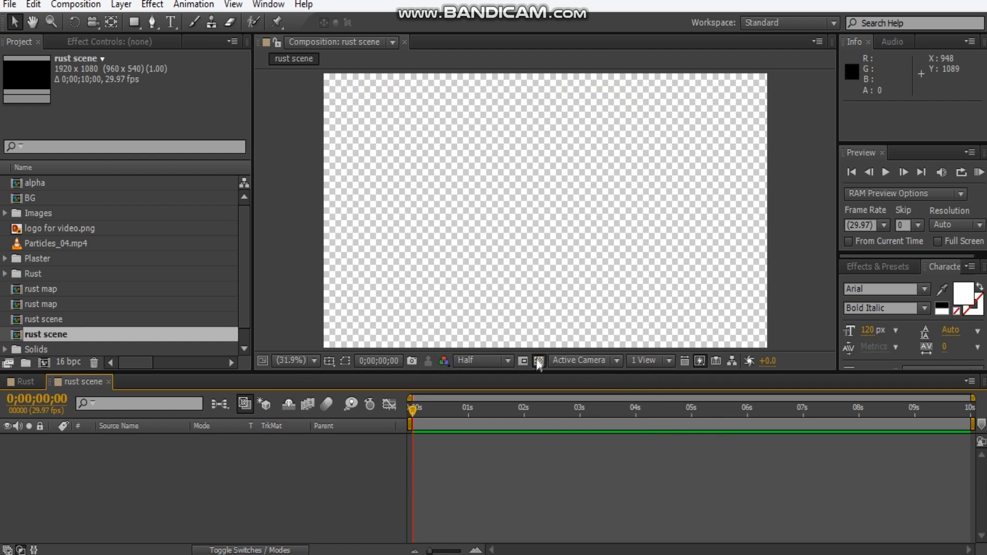
pyautogui.click(539, 361)
pyautogui.click(230, 474)
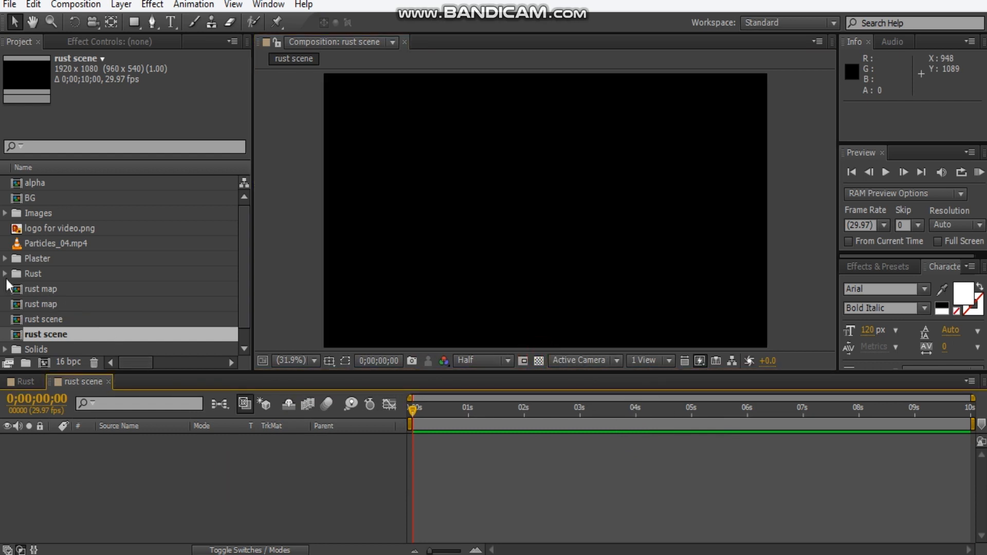
# Step: Add cyprus-1268104_1920.jpg from the project's Rust folder to the rust scene composition as a layer
pyautogui.click(5, 274)
pyautogui.scroll(-1, 73, 273)
pyautogui.click(90, 274)
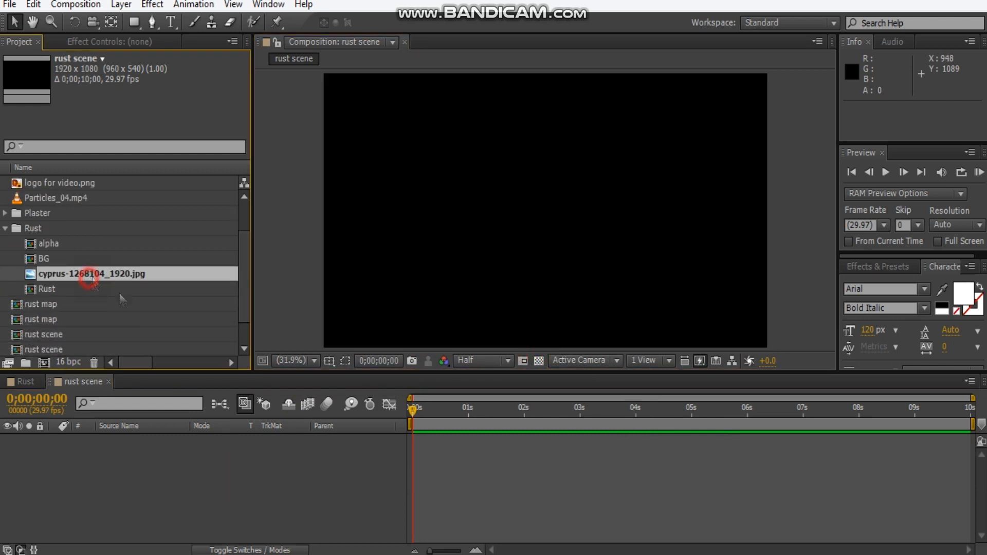
pyautogui.moveTo(60, 278); pyautogui.dragTo(414, 466)
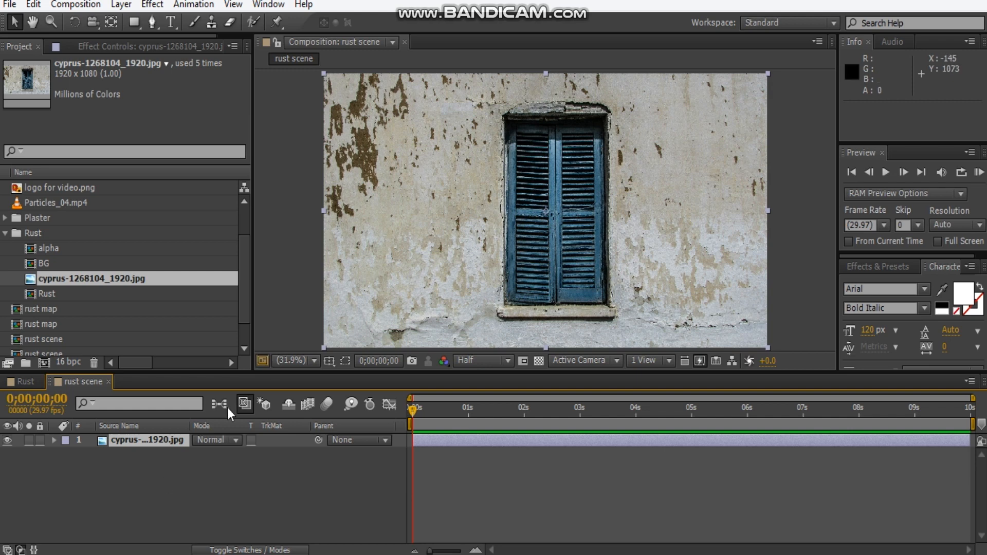
# Step: Duplicate the window image layer and pre-compose the lower copy as "BG" with all attributes moved into it
pyautogui.click(164, 477)
pyautogui.click(165, 442)
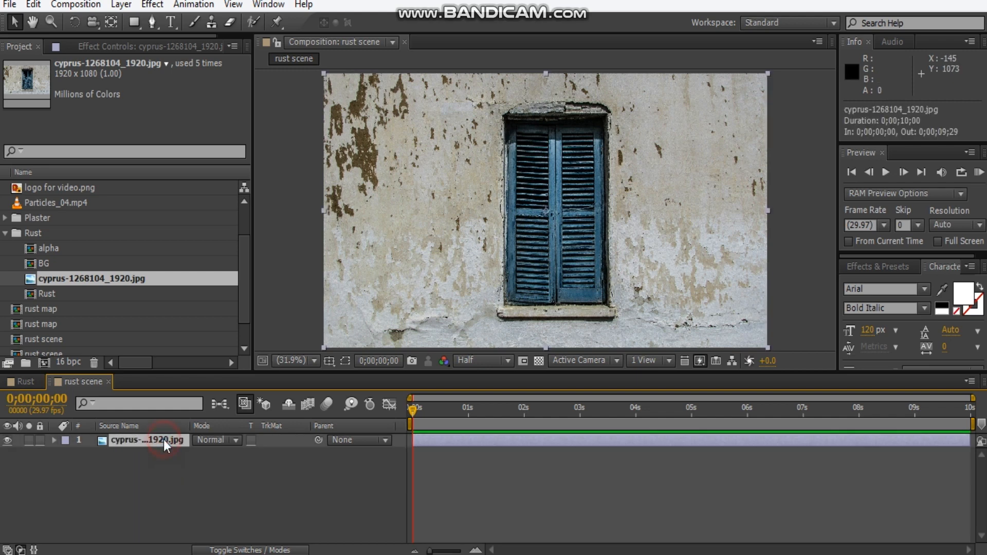
pyautogui.hotkey('ctrl', 'd')
pyautogui.click(157, 455)
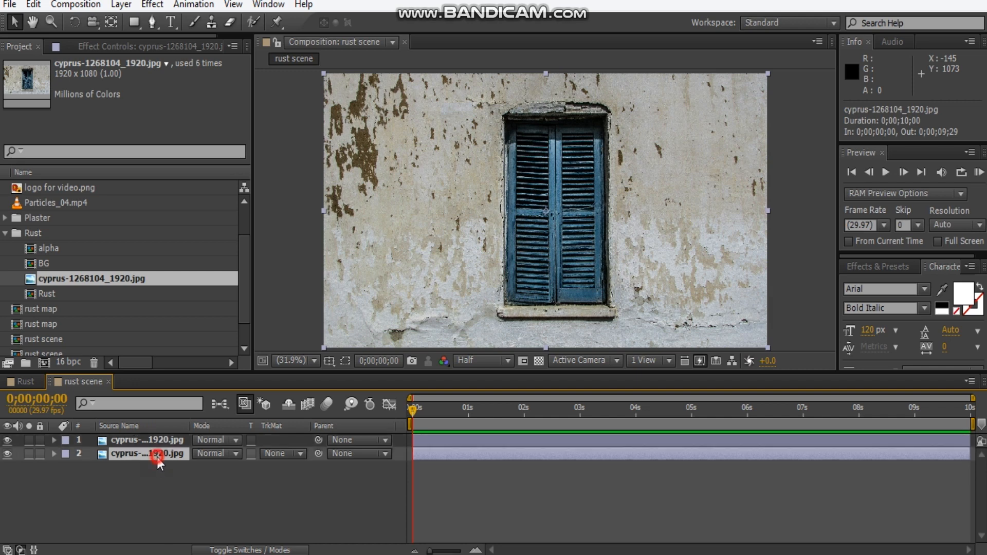
pyautogui.hotkey('ctrl', 'shift', 'c')
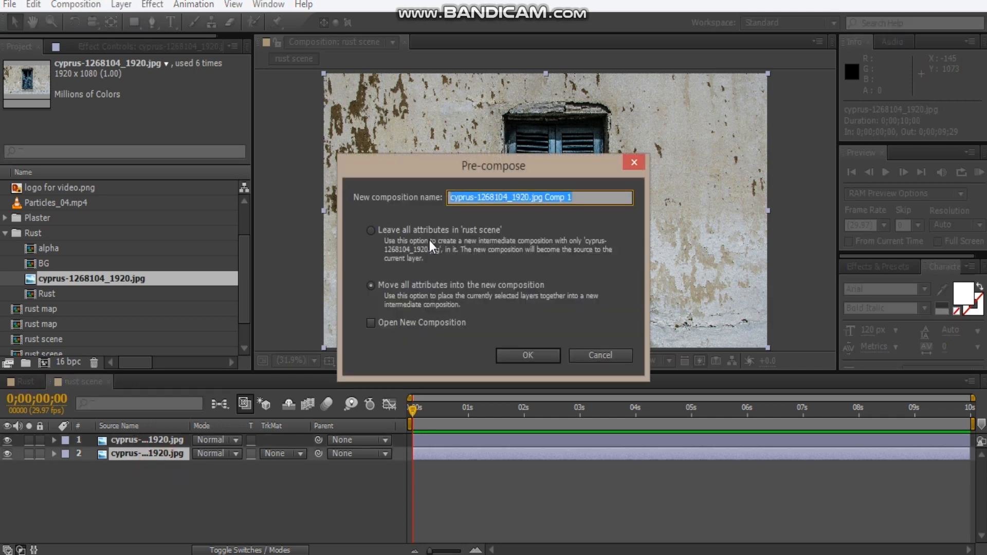
pyautogui.write('BG')
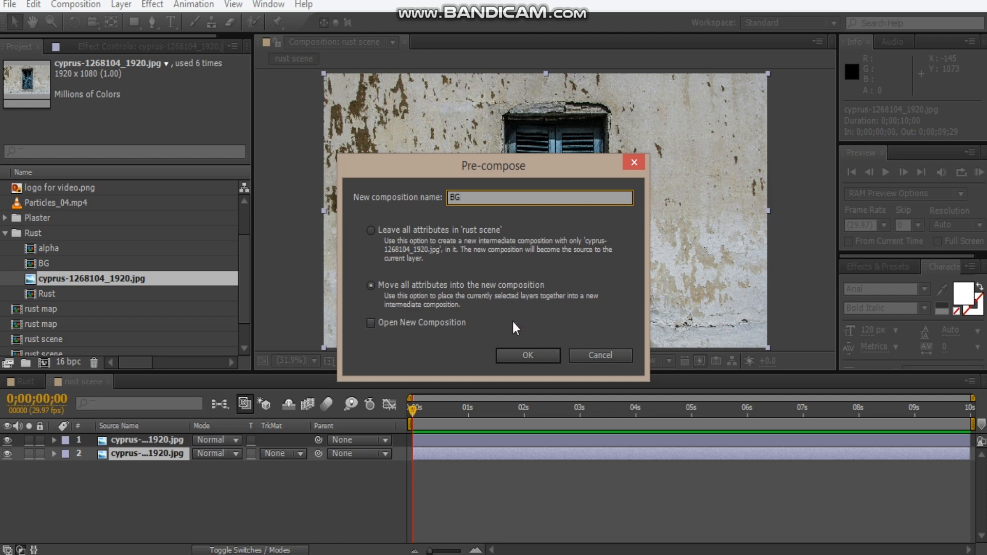
pyautogui.click(528, 354)
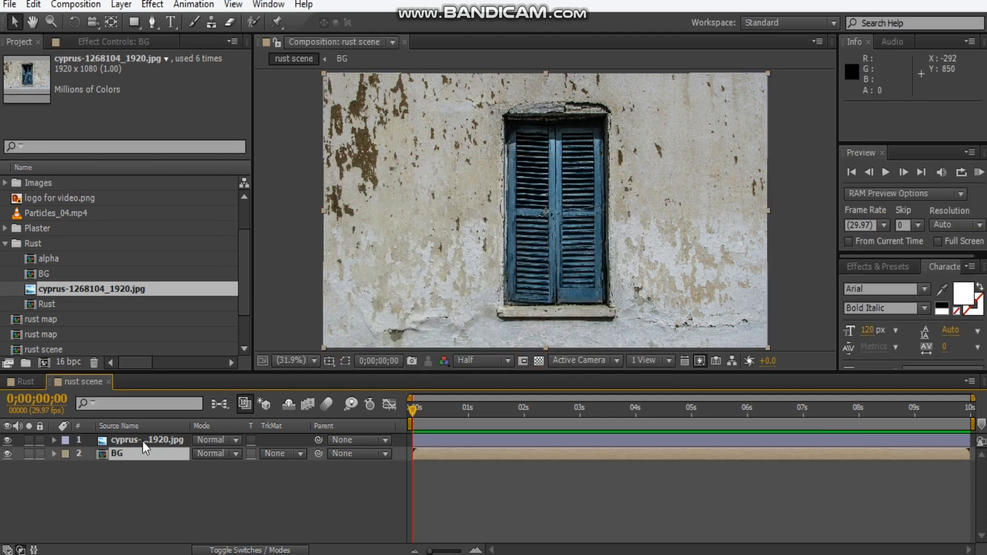
# Step: Create a black comp-size solid named "alpha" above the image layer and hide it
pyautogui.click(143, 441)
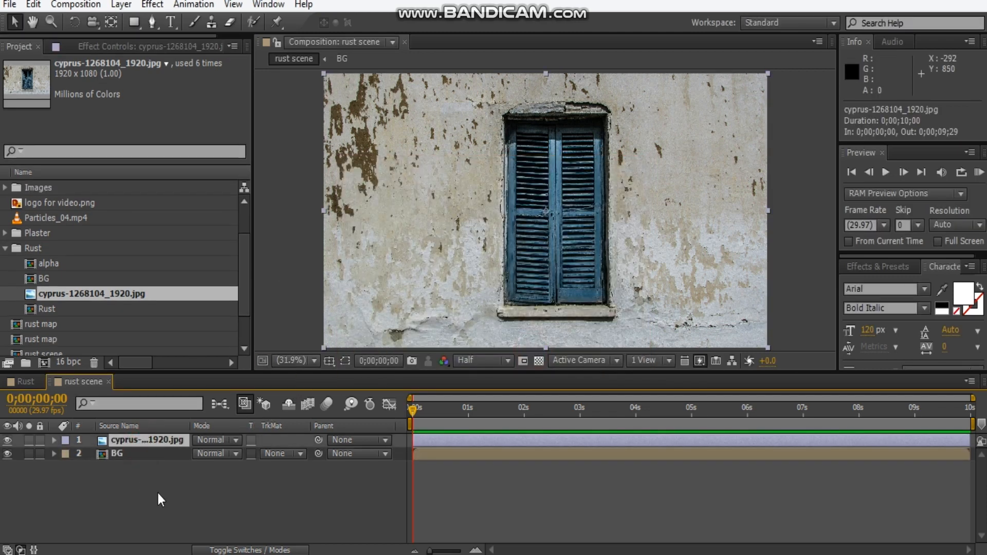
pyautogui.hotkey('ctrl', 'y')
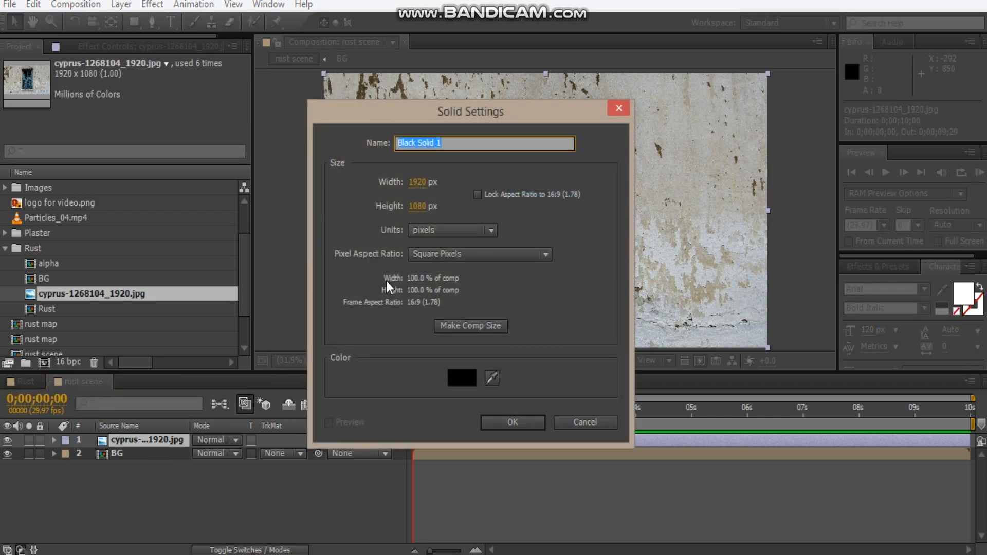
pyautogui.write('alpha')
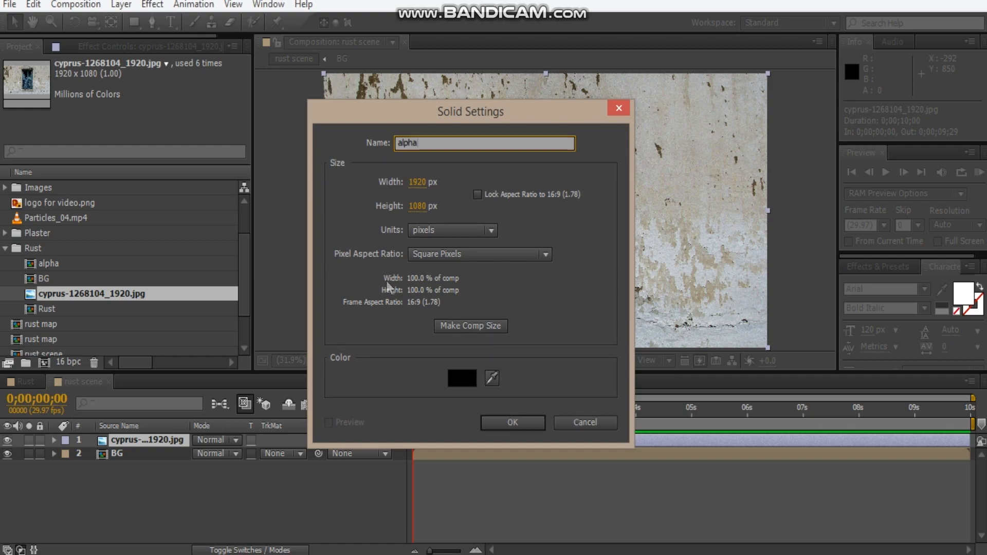
pyautogui.press('Return')
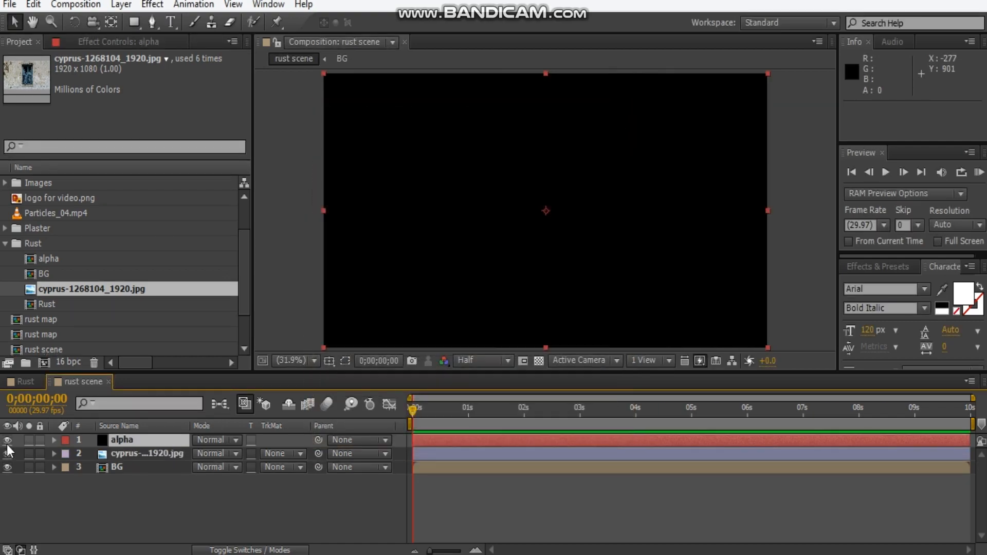
pyautogui.click(8, 440)
# Step: Draw a closed eight-point Pen tool mask on the alpha solid, following the window frame and its sill
pyautogui.click(152, 21)
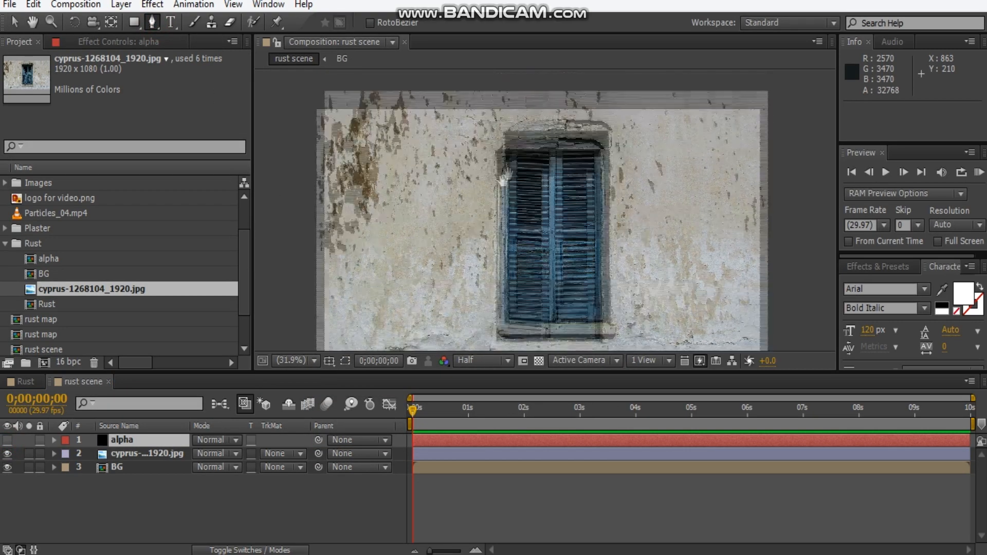
pyautogui.scroll(4, 505, 175)
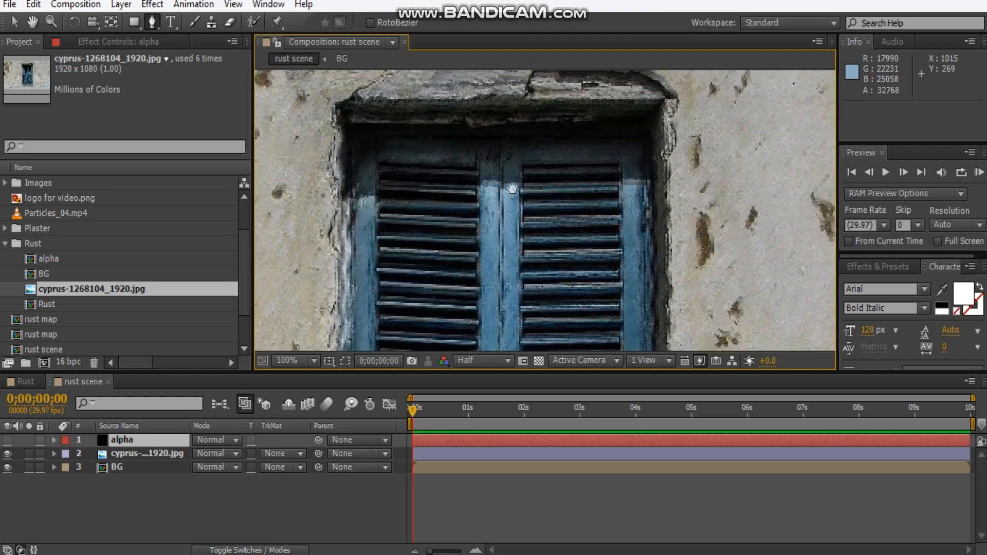
pyautogui.click(345, 120)
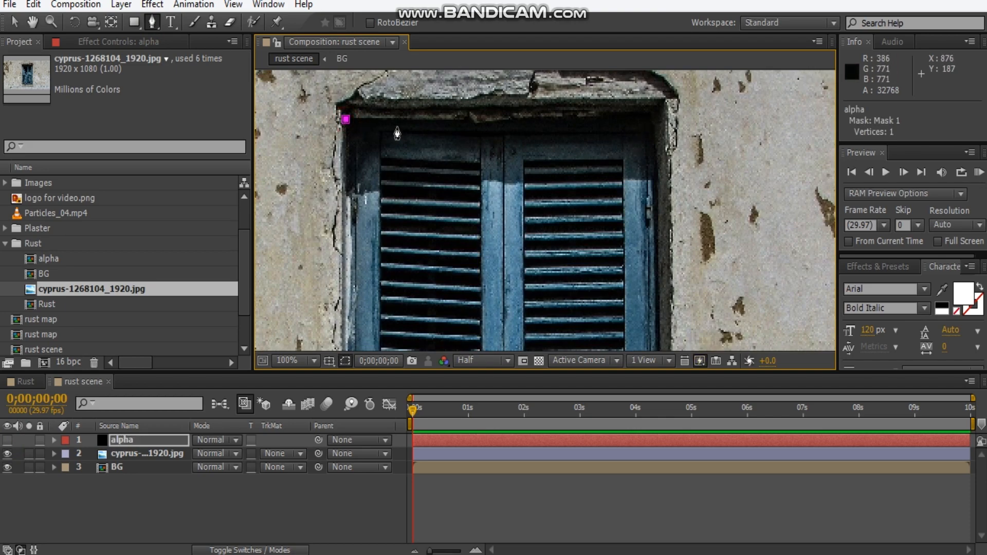
pyautogui.hotkey('ctrl', 'z')
pyautogui.click(337, 106)
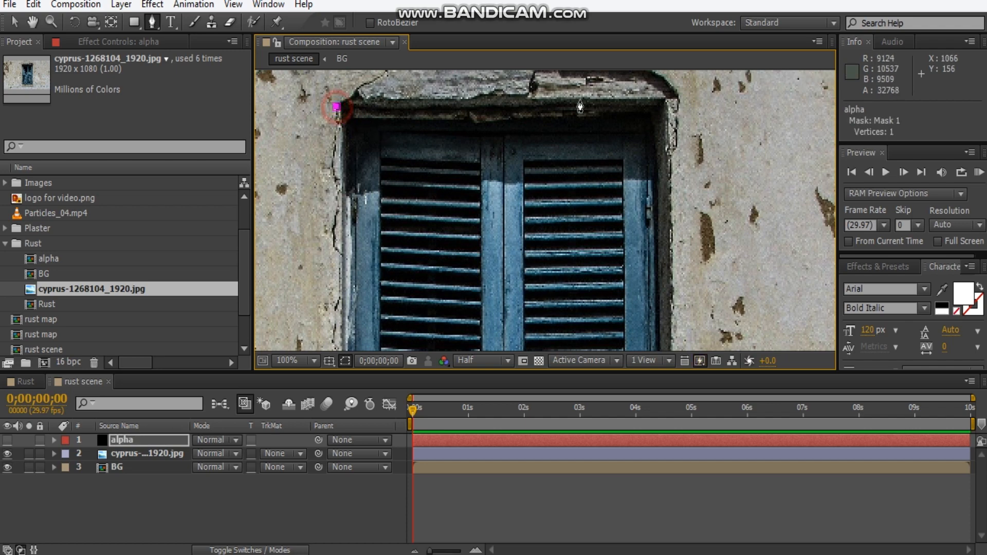
pyautogui.click(659, 105)
pyautogui.scroll(-5, 659, 108)
pyautogui.click(663, 317)
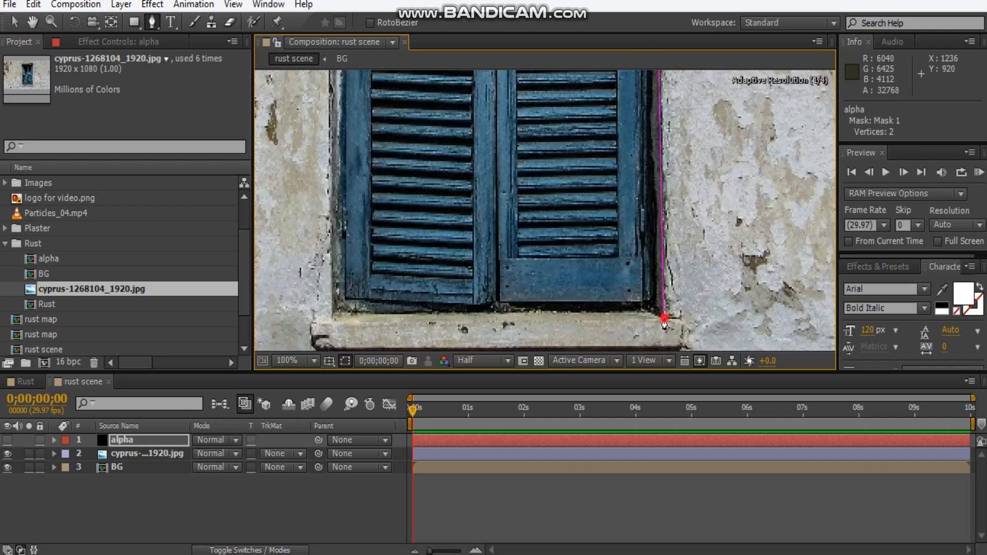
pyautogui.scroll(-4, 668, 321)
pyautogui.click(697, 209)
pyautogui.click(701, 239)
pyautogui.click(330, 240)
pyautogui.click(326, 215)
pyautogui.click(347, 211)
pyautogui.moveTo(390, 93); pyautogui.dragTo(457, 406)
pyautogui.click(414, 156)
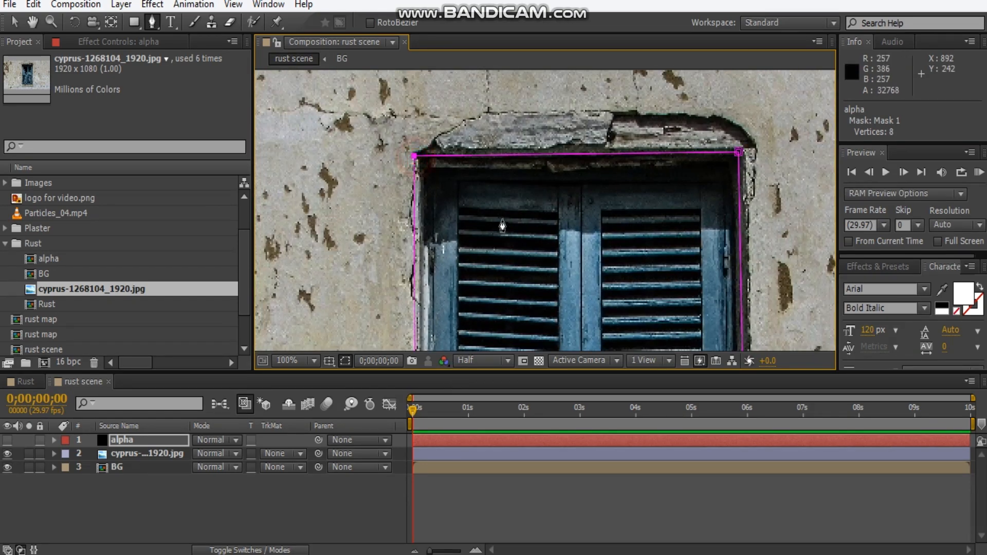
# Step: Set the mask feather of the alpha solid's window mask to 5 pixels
pyautogui.moveTo(594, 304); pyautogui.dragTo(546, 176)
pyautogui.scroll(-2, 530, 215)
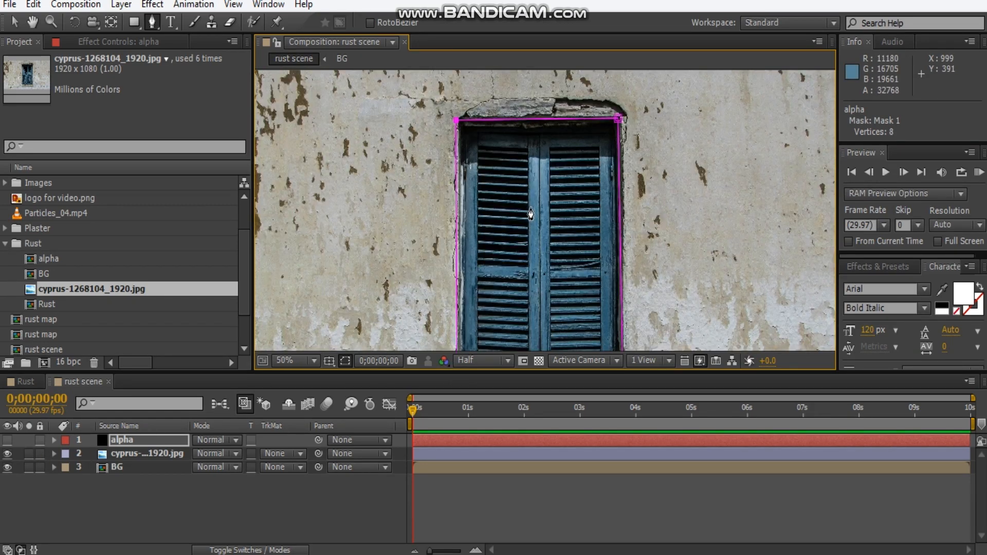
pyautogui.moveTo(530, 257); pyautogui.dragTo(522, 195)
pyautogui.scroll(1, 531, 248)
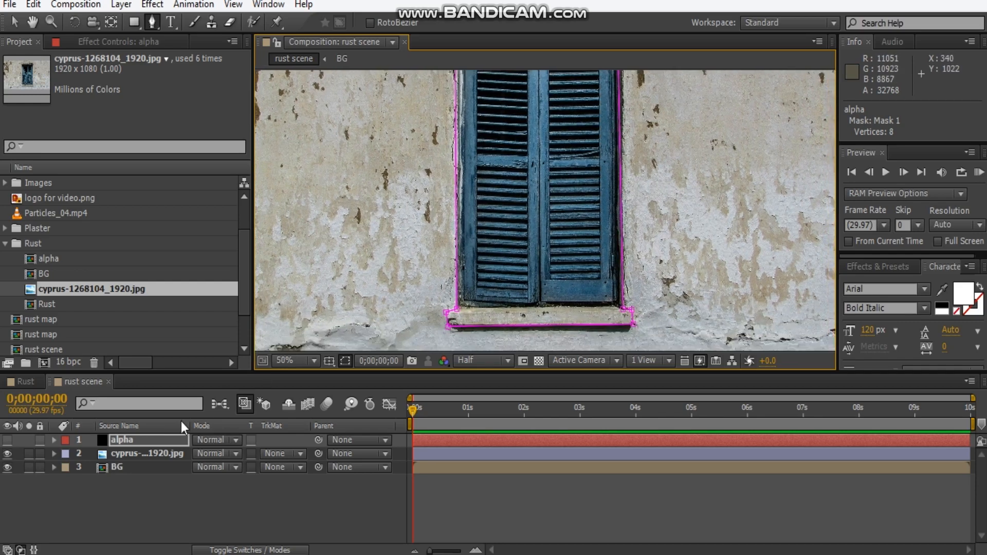
pyautogui.press('f')
pyautogui.click(214, 467)
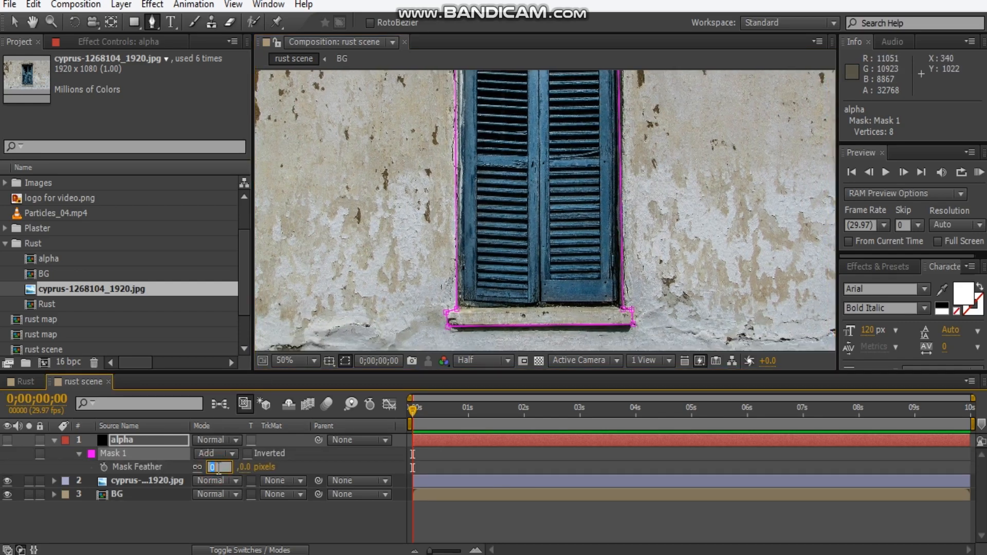
pyautogui.write('5')
pyautogui.press('Return')
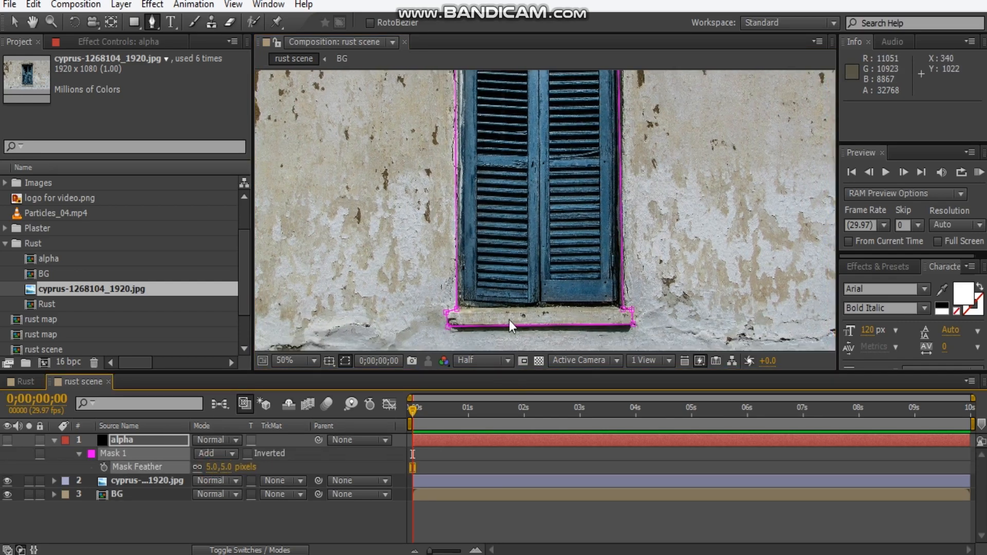
# Step: Adjust the mask points at both ends of the window sill so that they follow the sill's corners
pyautogui.moveTo(505, 302); pyautogui.dragTo(516, 265)
pyautogui.scroll(4, 516, 266)
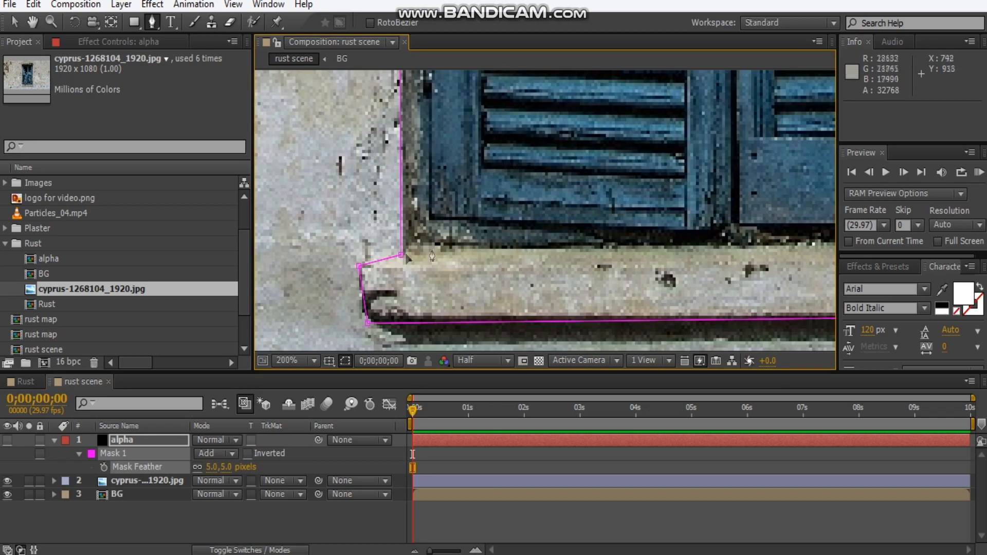
pyautogui.click(15, 23)
pyautogui.click(427, 225)
pyautogui.moveTo(435, 283); pyautogui.dragTo(431, 283)
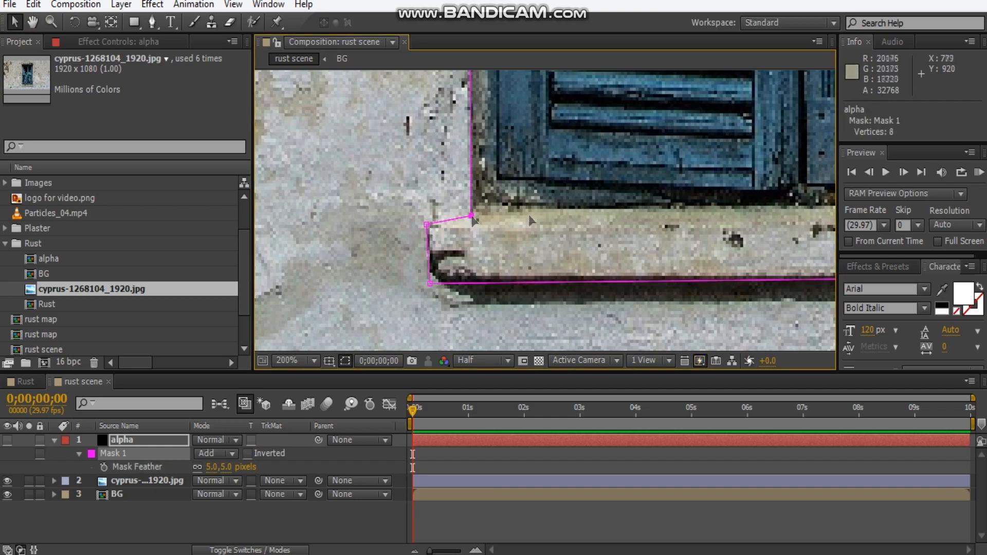
pyautogui.moveTo(771, 218); pyautogui.dragTo(365, 235)
pyautogui.scroll(1, 433, 234)
pyautogui.moveTo(430, 223); pyautogui.dragTo(427, 223)
pyautogui.moveTo(498, 227); pyautogui.dragTo(506, 228)
pyautogui.moveTo(506, 267); pyautogui.dragTo(543, 193)
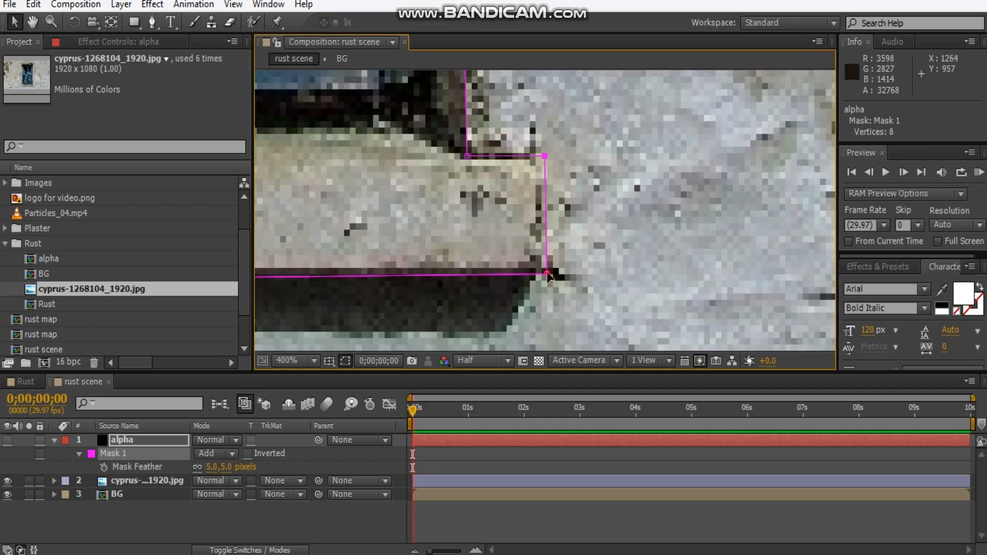
pyautogui.moveTo(550, 271); pyautogui.dragTo(546, 272)
# Step: Nudge the mask's upper-left point onto the window frame corner and fit the whole composition in view
pyautogui.scroll(-1, 546, 258)
pyautogui.moveTo(462, 113); pyautogui.dragTo(545, 289)
pyautogui.scroll(-1, 532, 165)
pyautogui.moveTo(532, 129); pyautogui.dragTo(581, 366)
pyautogui.moveTo(360, 170); pyautogui.dragTo(362, 170)
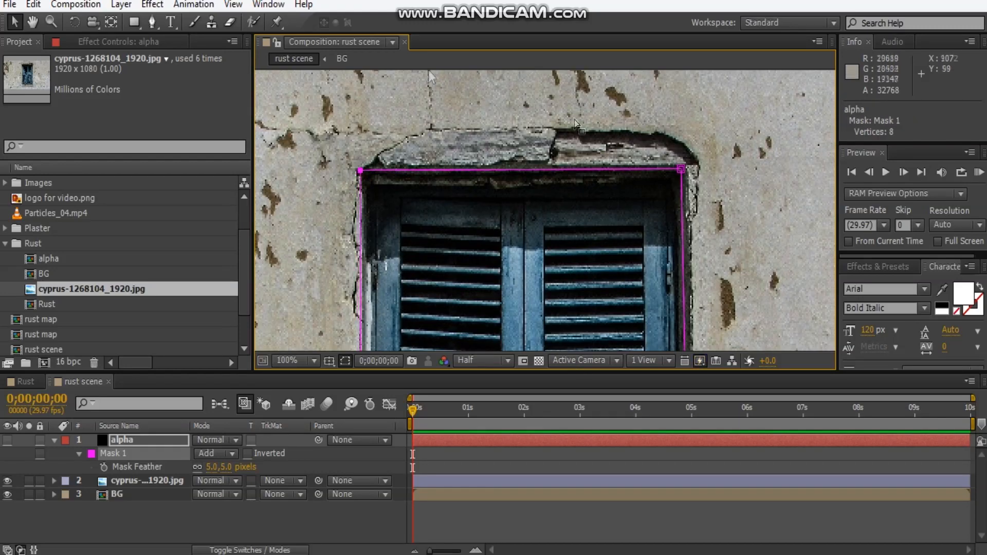
pyautogui.click(298, 361)
pyautogui.click(306, 77)
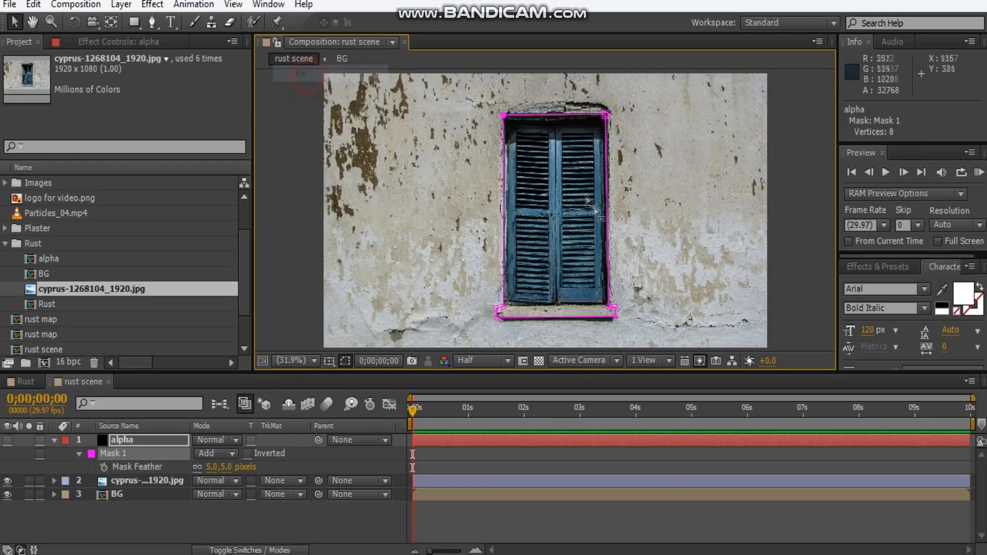
# Step: Set the cyprus image layer's track matte to Alpha using the alpha solid, and solo the layer
pyautogui.click(128, 528)
pyautogui.click(54, 441)
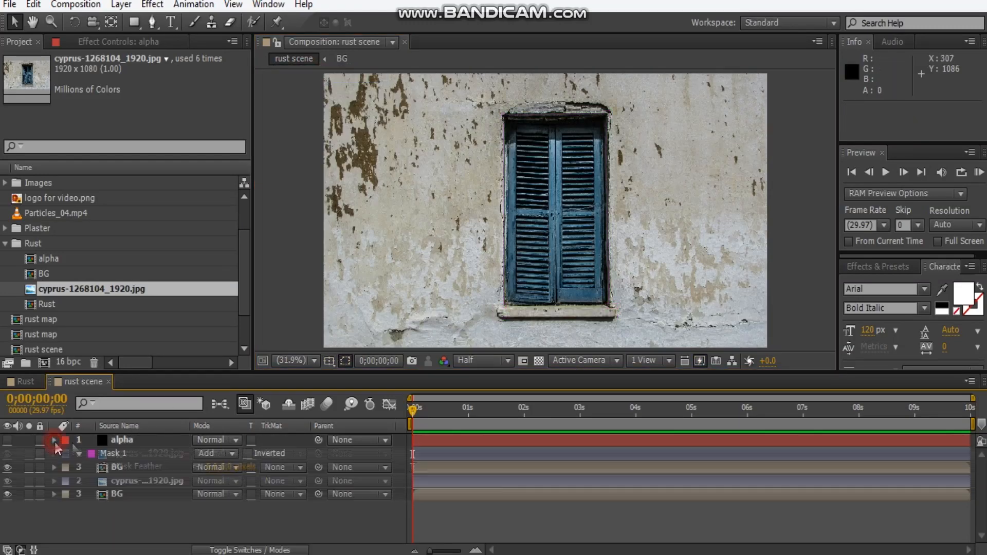
pyautogui.click(270, 453)
pyautogui.click(334, 494)
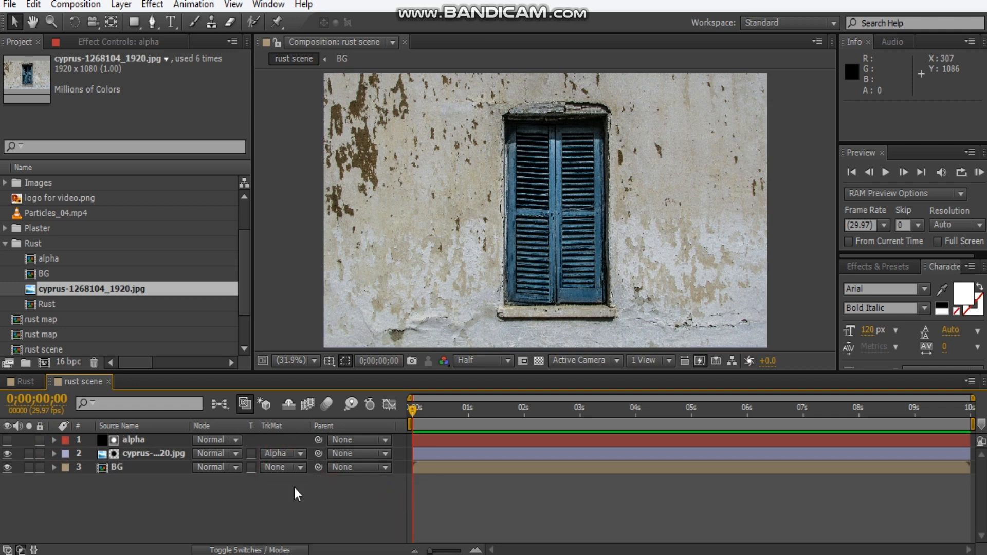
pyautogui.click(29, 454)
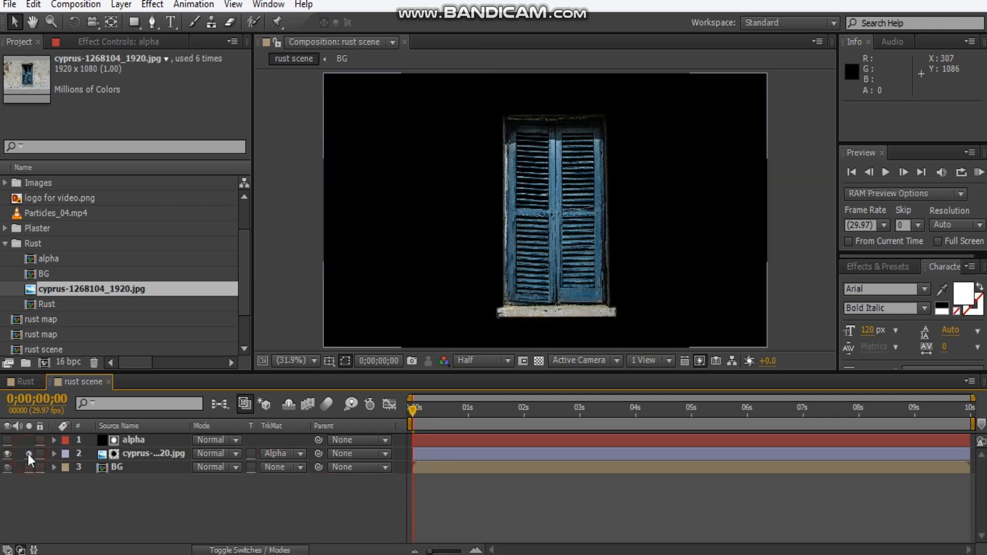
# Step: Check the cut-out window against the transparency grid and turn off the cyprus layer's solo
pyautogui.click(539, 360)
pyautogui.click(539, 360)
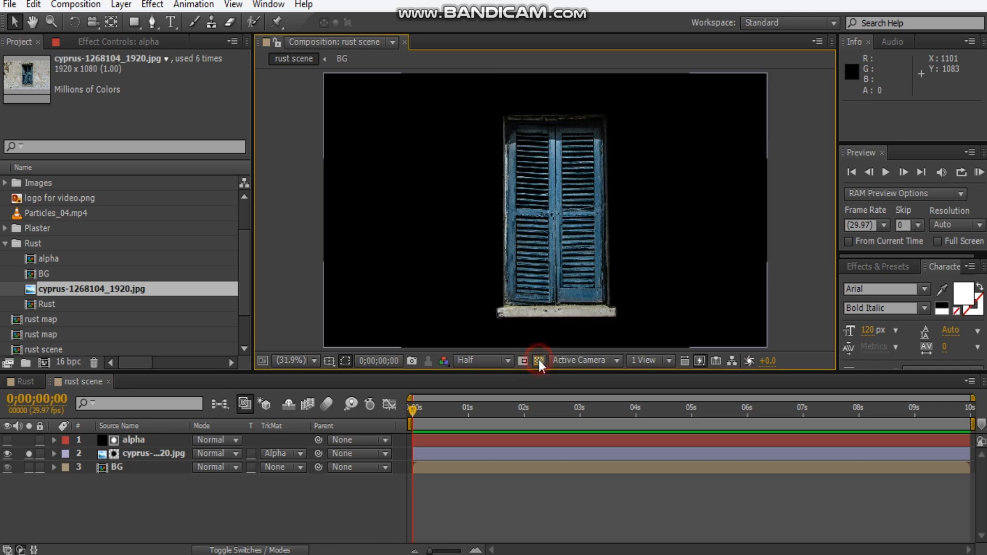
pyautogui.click(27, 454)
# Step: Pre-compose the alpha solid and the cyprus image layer into a composition named alpha and hide its layer
pyautogui.click(136, 453)
pyautogui.keyDown('shift'); pyautogui.click(136, 441); pyautogui.keyUp('shift')
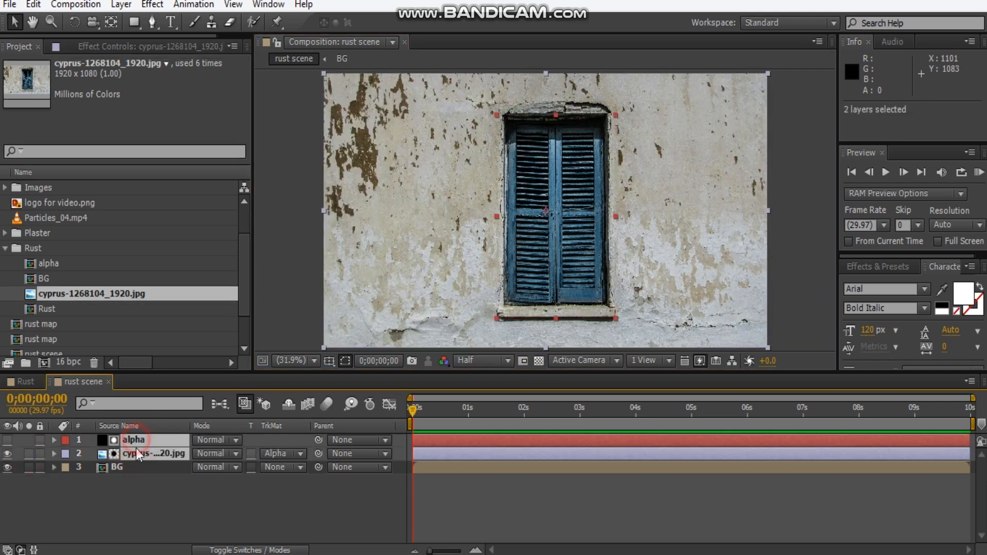
pyautogui.hotkey('ctrl', 'shift', 'c')
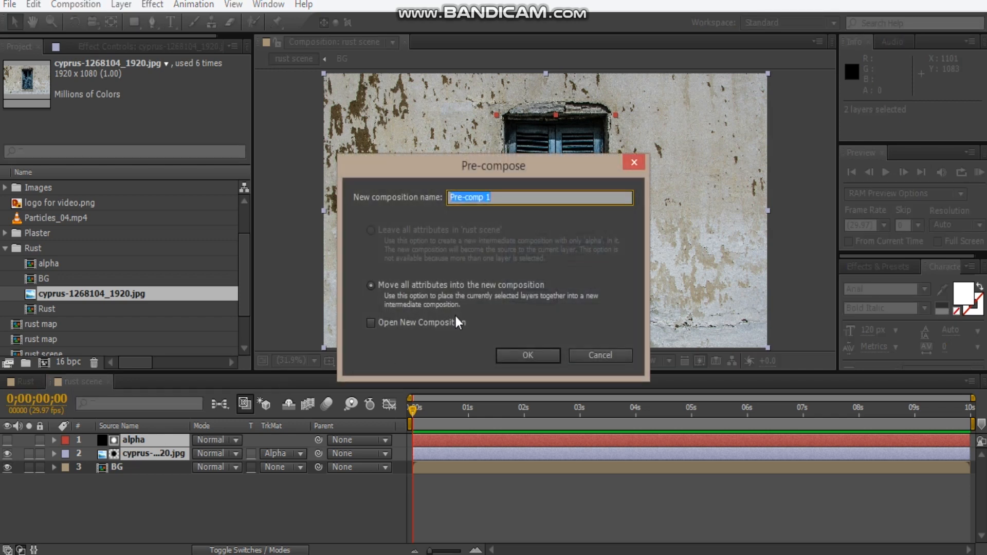
pyautogui.write('alpha')
pyautogui.press('Return')
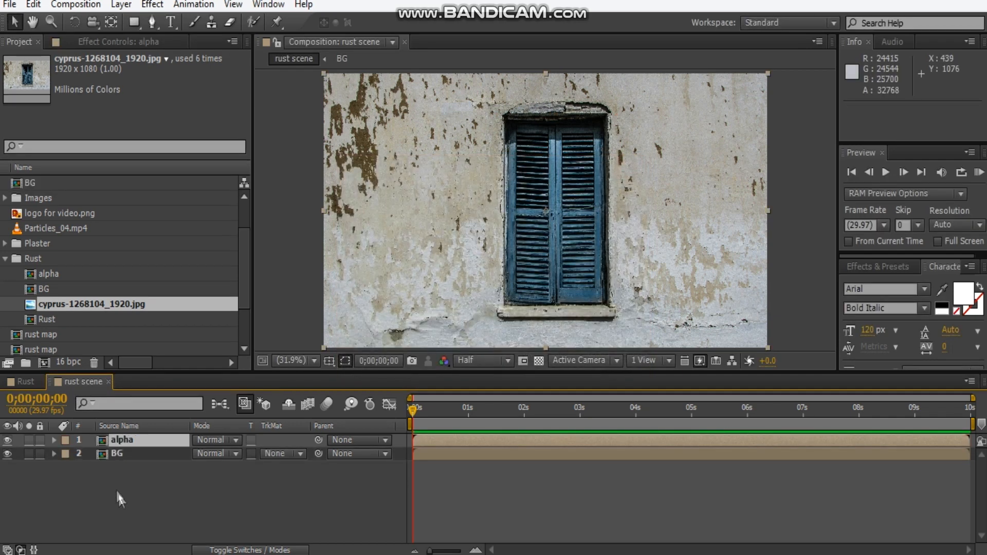
pyautogui.click(78, 469)
pyautogui.click(7, 440)
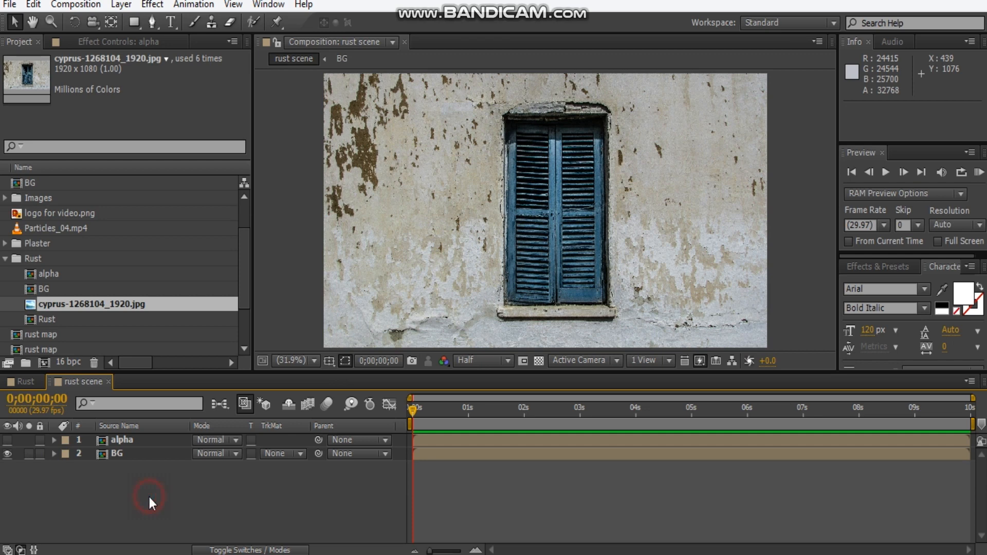
# Step: Create a black 1920 x 1080 px solid named rust above the alpha layer
pyautogui.hotkey('ctrl', 'y')
pyautogui.write('r')
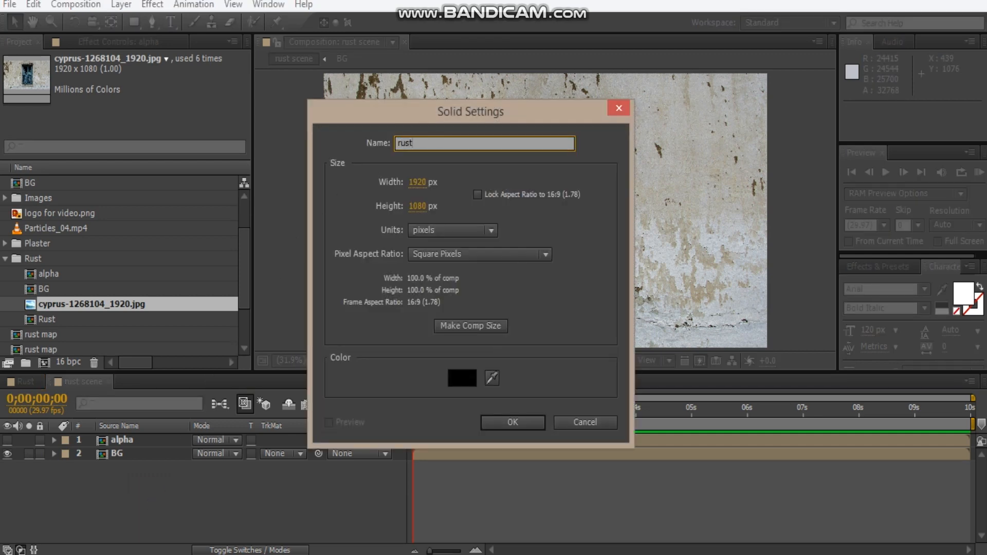
pyautogui.write('ust')
pyautogui.press('Return')
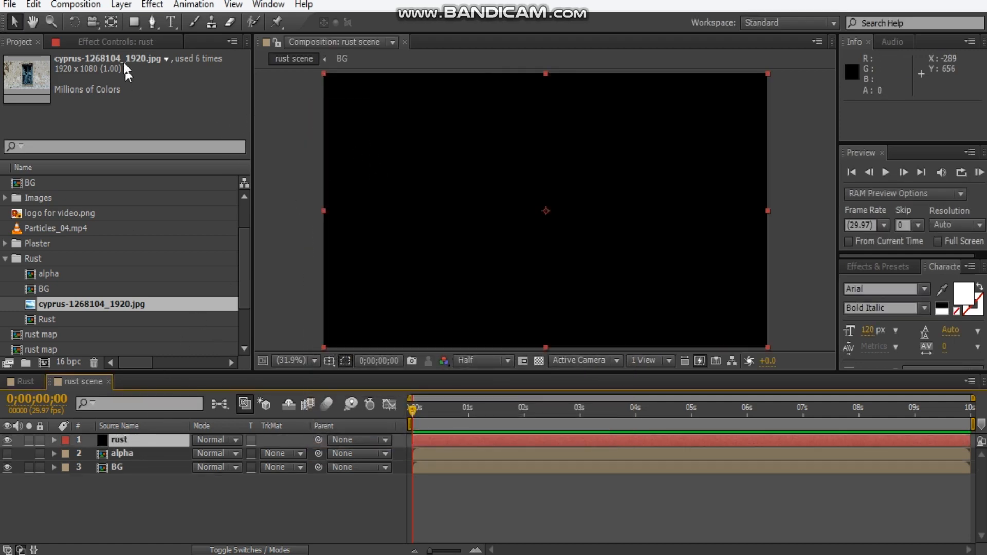
# Step: Apply the Fractal Noise effect to the rust solid
pyautogui.click(116, 42)
pyautogui.rightClick(103, 161)
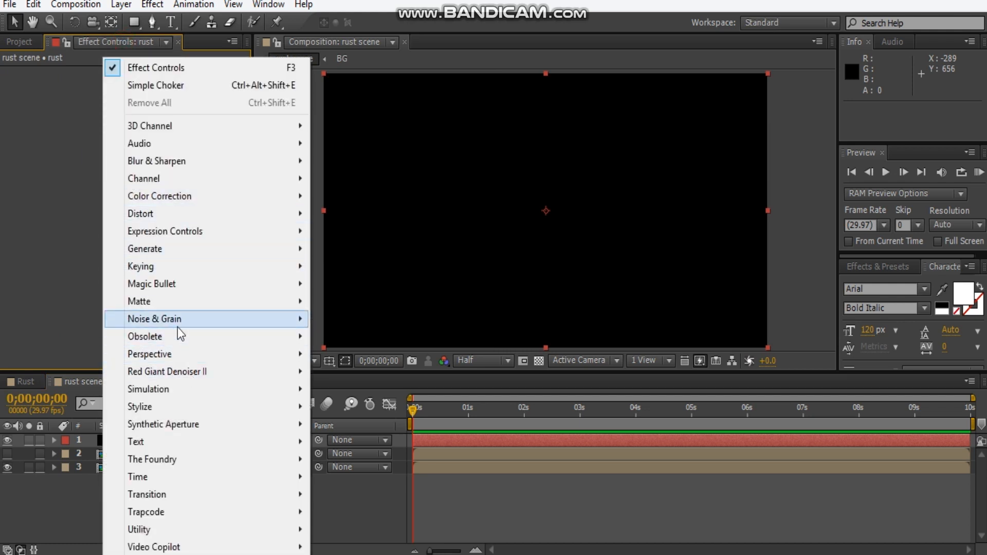
pyautogui.moveTo(181, 332)
pyautogui.click(362, 354)
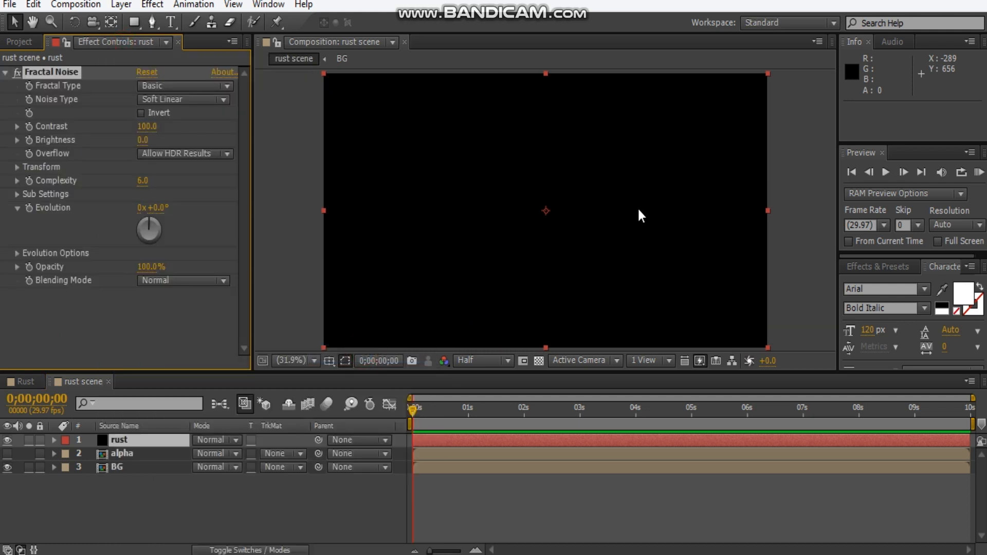
# Step: Set the Fractal Noise contrast to 700 and its brightness to -20
pyautogui.click(147, 128)
pyautogui.write('700')
pyautogui.press('Return')
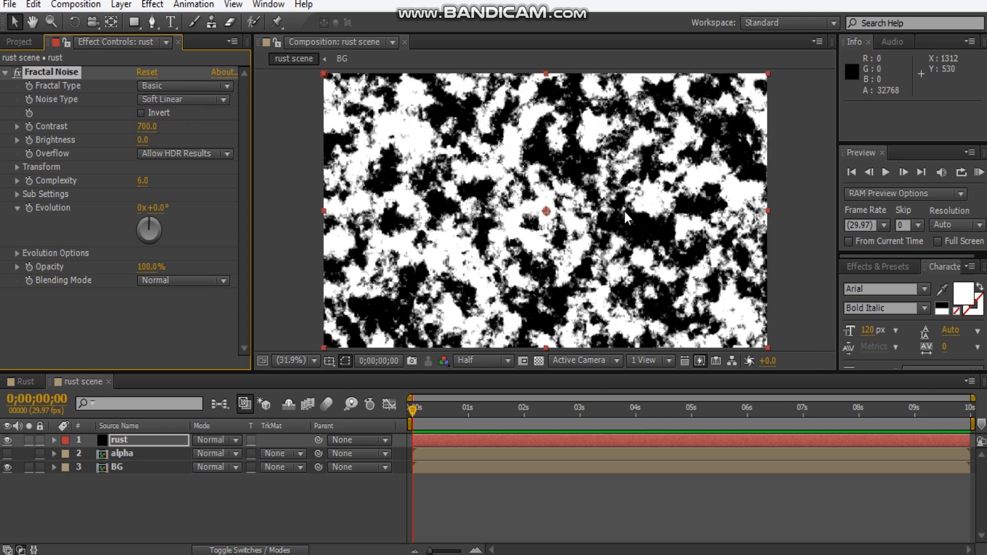
pyautogui.click(140, 141)
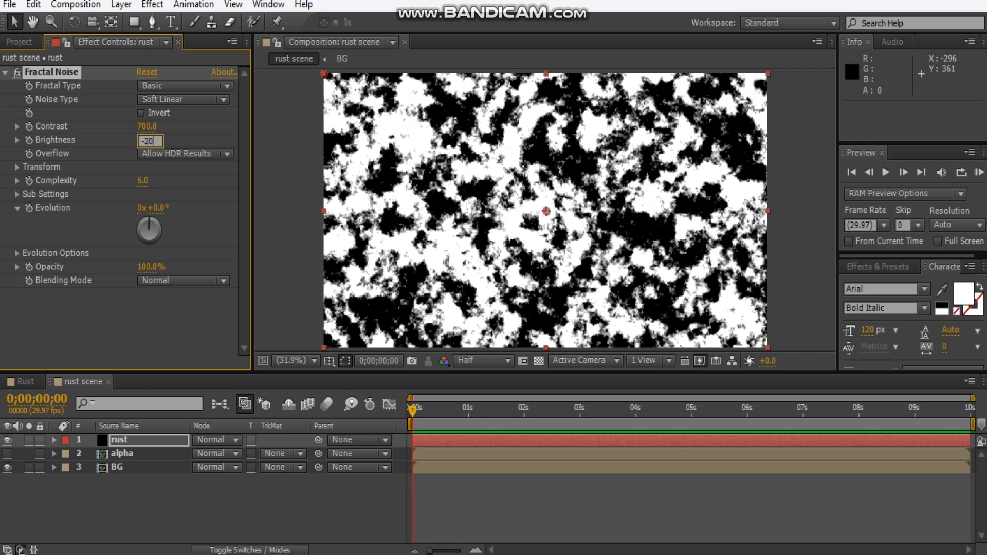
pyautogui.press('Return')
# Step: Set the Fractal Noise complexity to 10 and its uniform scale to 340
pyautogui.scroll(3, 555, 187)
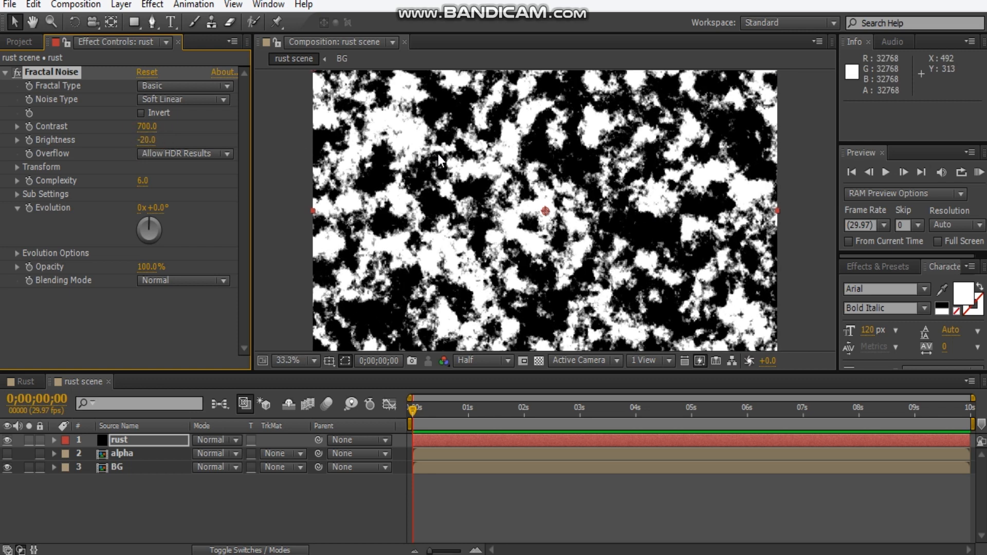
pyautogui.scroll(-1, 493, 196)
pyautogui.click(292, 361)
pyautogui.click(300, 73)
pyautogui.click(144, 181)
pyautogui.press('Return')
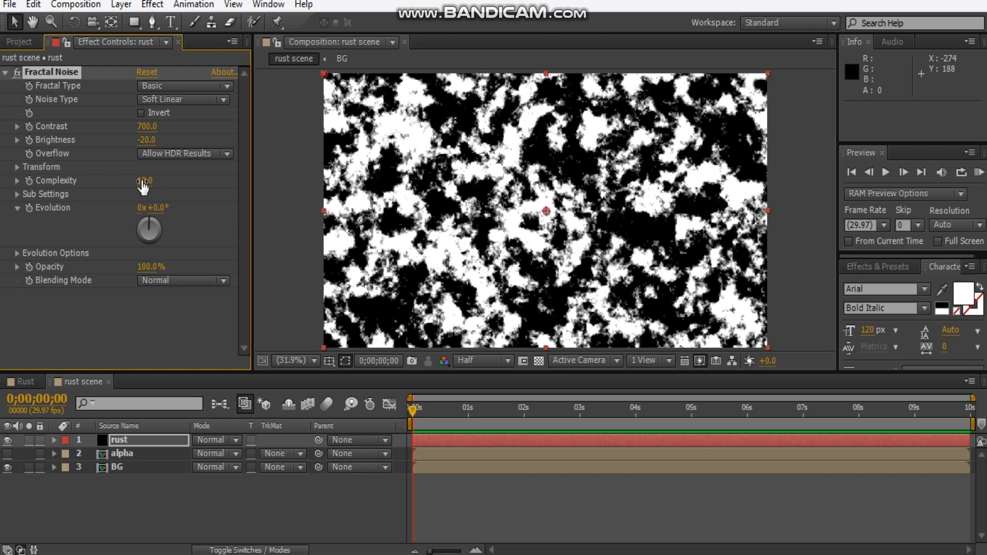
pyautogui.click(17, 167)
pyautogui.moveTo(141, 208); pyautogui.dragTo(309, 209)
pyautogui.click(147, 208)
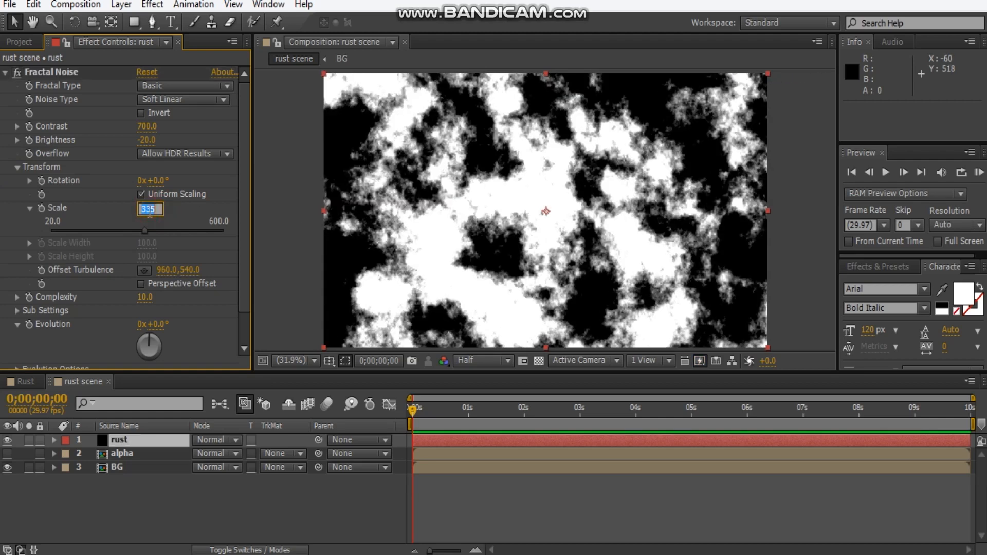
pyautogui.write('340')
pyautogui.press('Return')
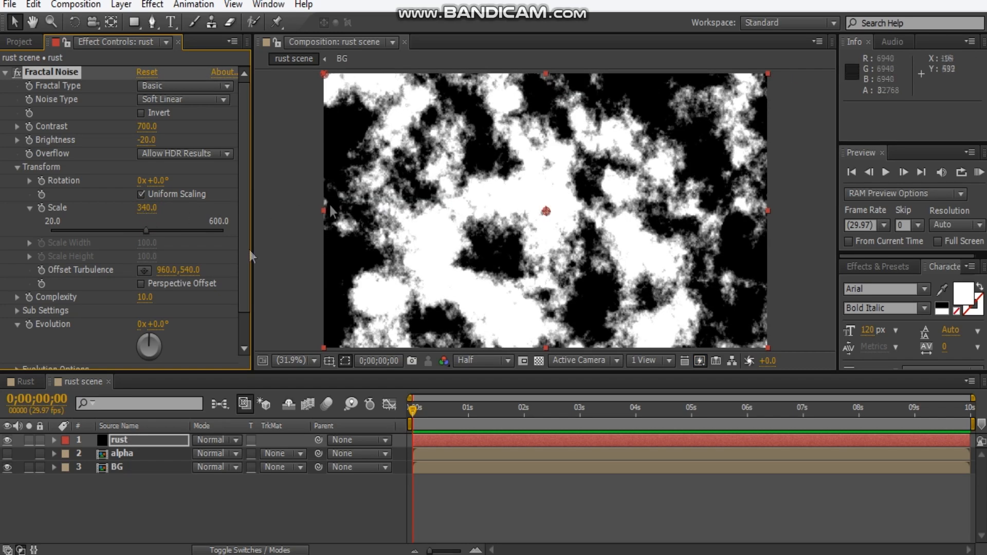
# Step: Duplicate the rust solid and reset the copy's Fractal Noise effect to its defaults
pyautogui.click(153, 504)
pyautogui.click(121, 441)
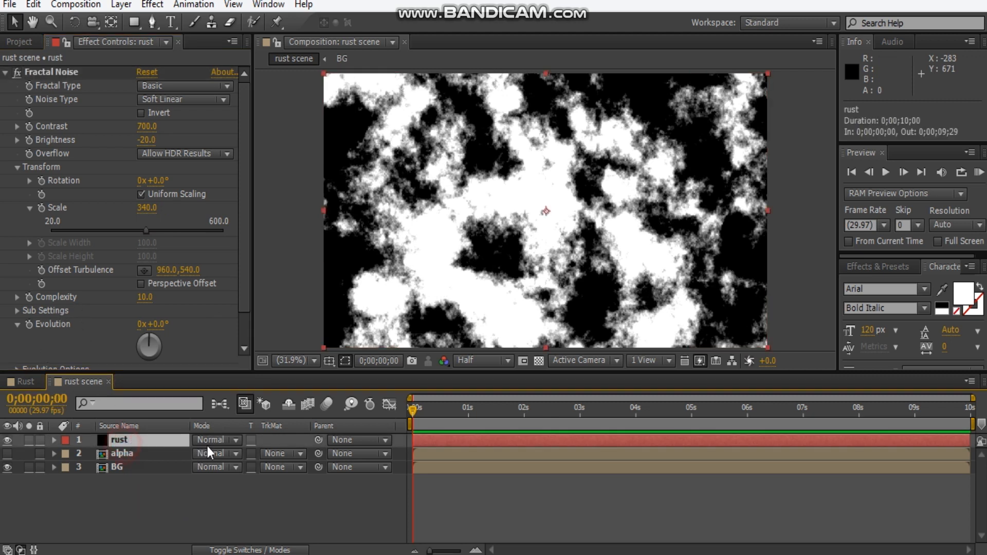
pyautogui.hotkey('ctrl', 'd')
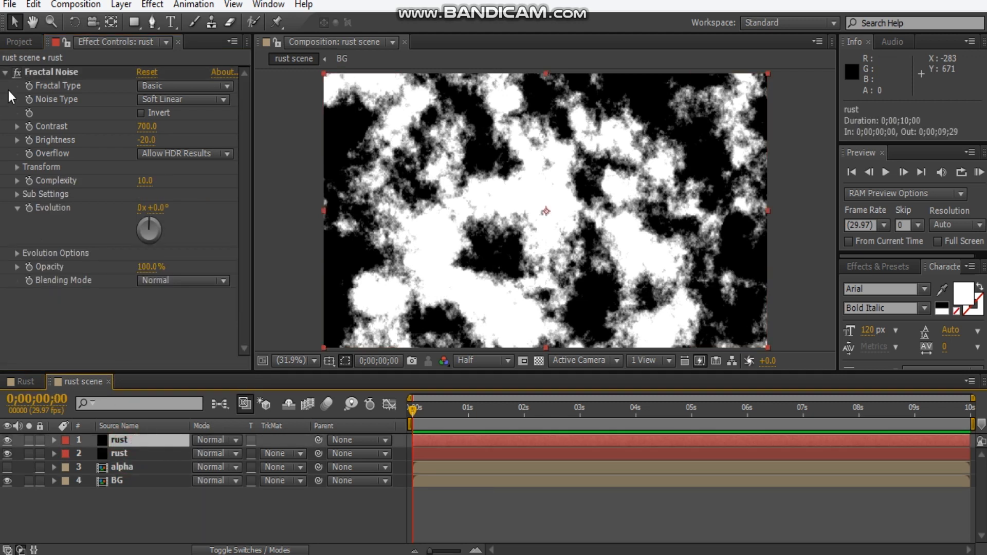
pyautogui.click(145, 72)
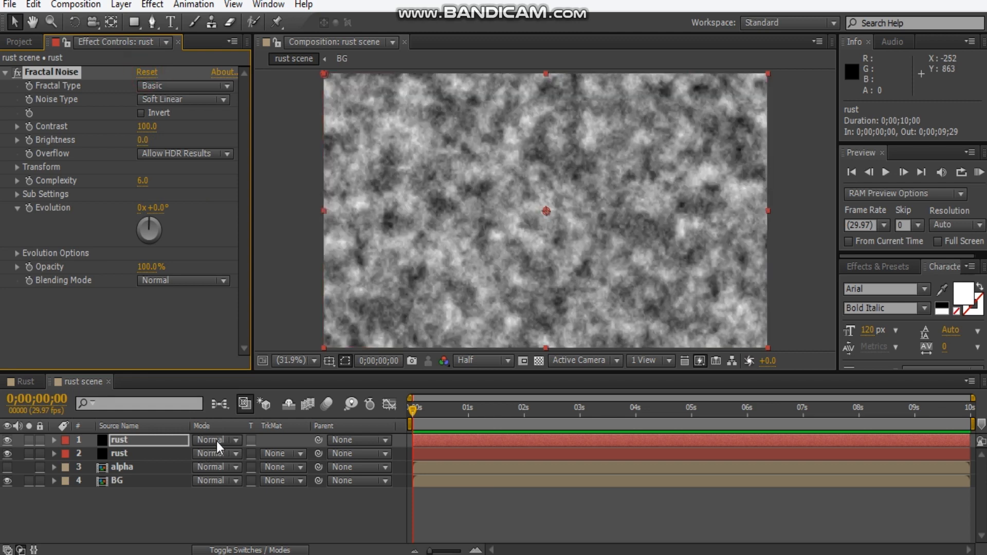
# Step: Set the upper rust layer's blending mode to Multiply and its Fractal Noise scale to 2
pyautogui.click(217, 442)
pyautogui.click(272, 125)
pyautogui.scroll(2, 493, 223)
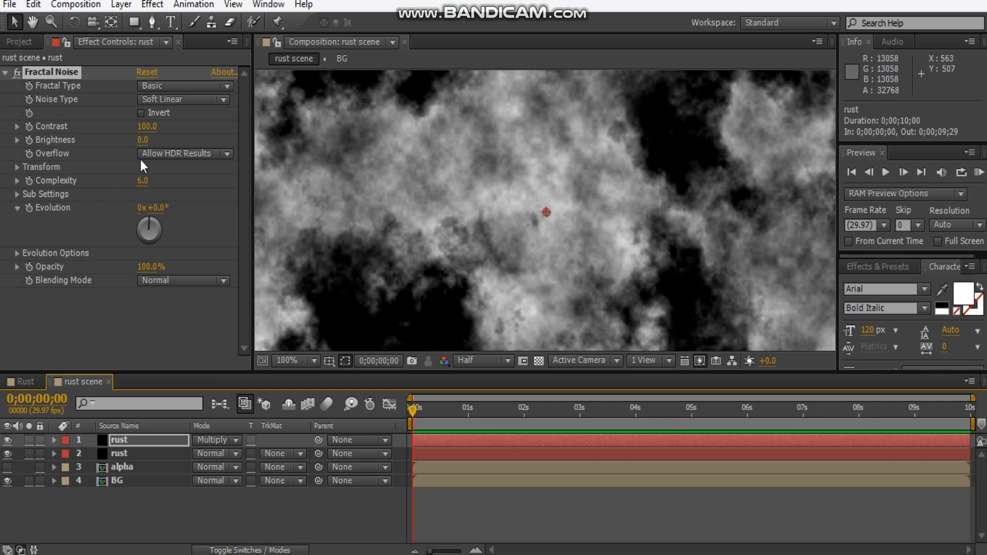
pyautogui.click(17, 167)
pyautogui.moveTo(151, 208); pyautogui.dragTo(81, 210)
pyautogui.click(150, 208)
pyautogui.click(143, 210)
pyautogui.write('2')
pyautogui.press('Return')
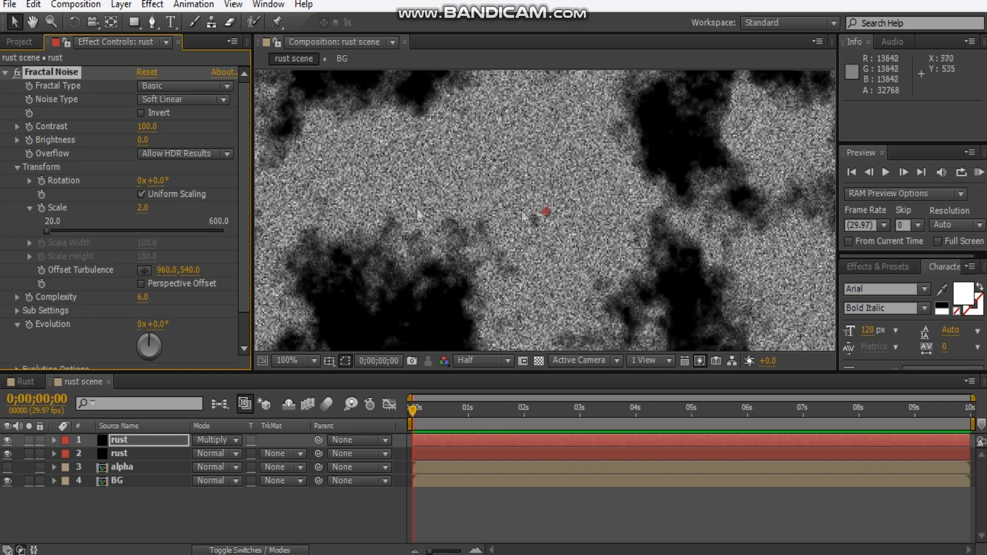
# Step: Reveal the upper rust layer's opacity and set it to 5%
pyautogui.scroll(-2, 505, 205)
pyautogui.moveTo(505, 205); pyautogui.dragTo(463, 122)
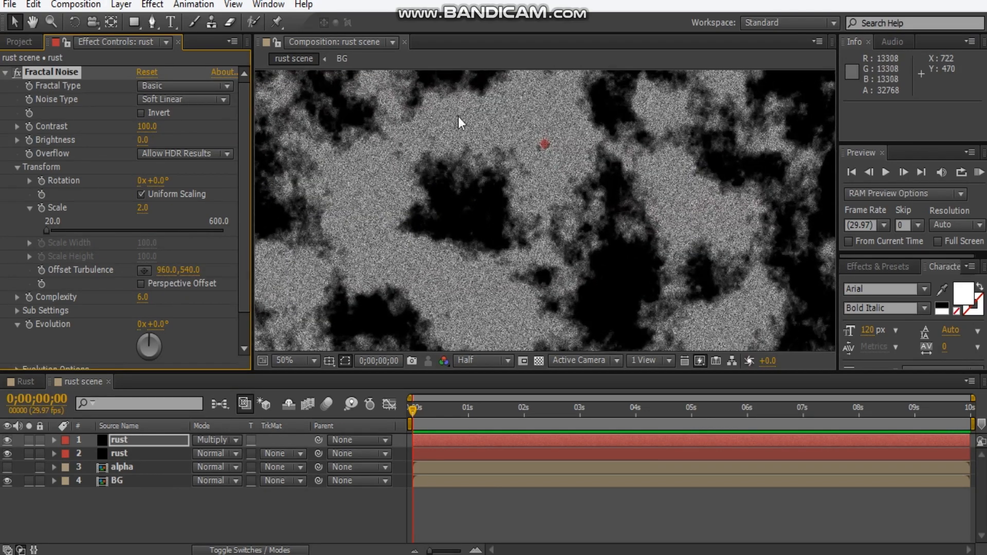
pyautogui.press('t')
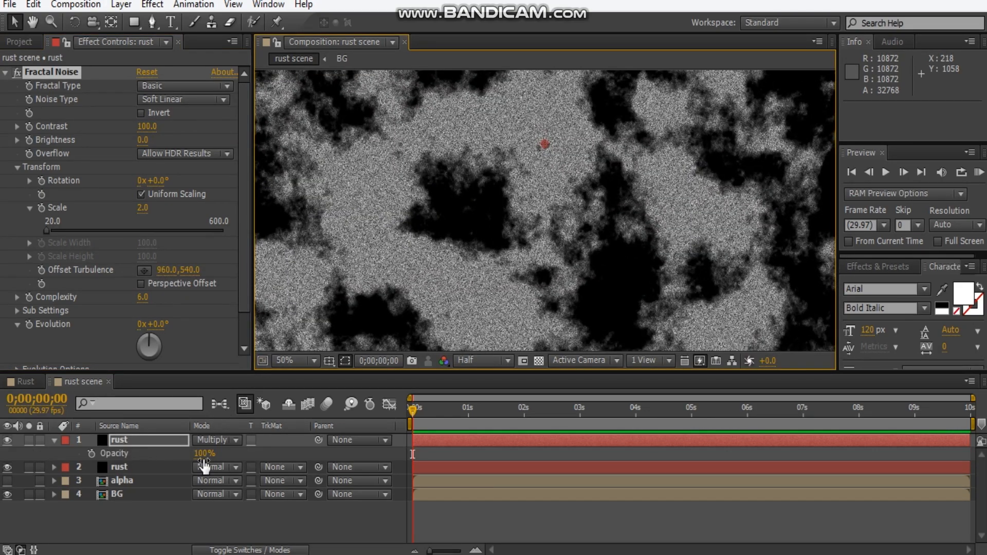
pyautogui.moveTo(202, 455); pyautogui.dragTo(151, 464)
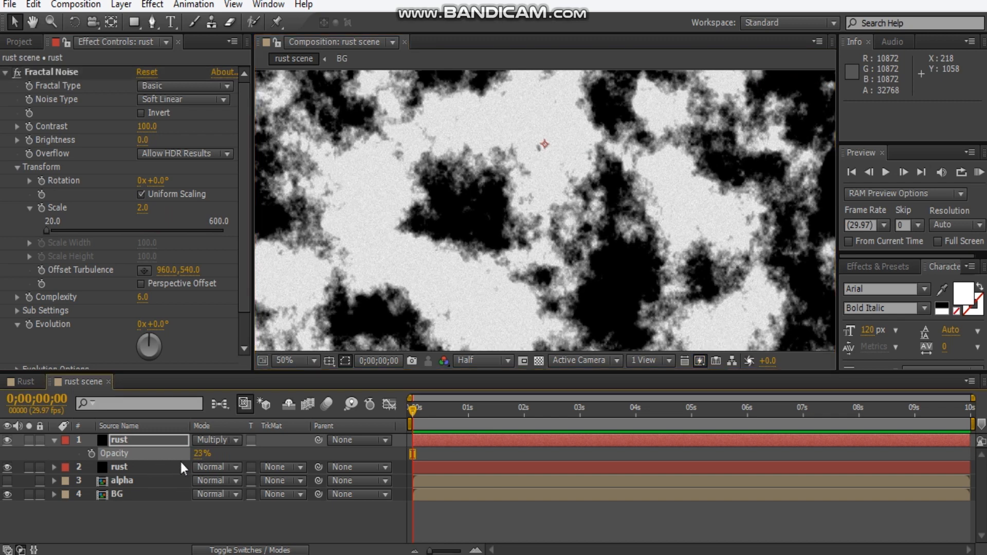
pyautogui.click(200, 454)
pyautogui.write('5')
pyautogui.press('Return')
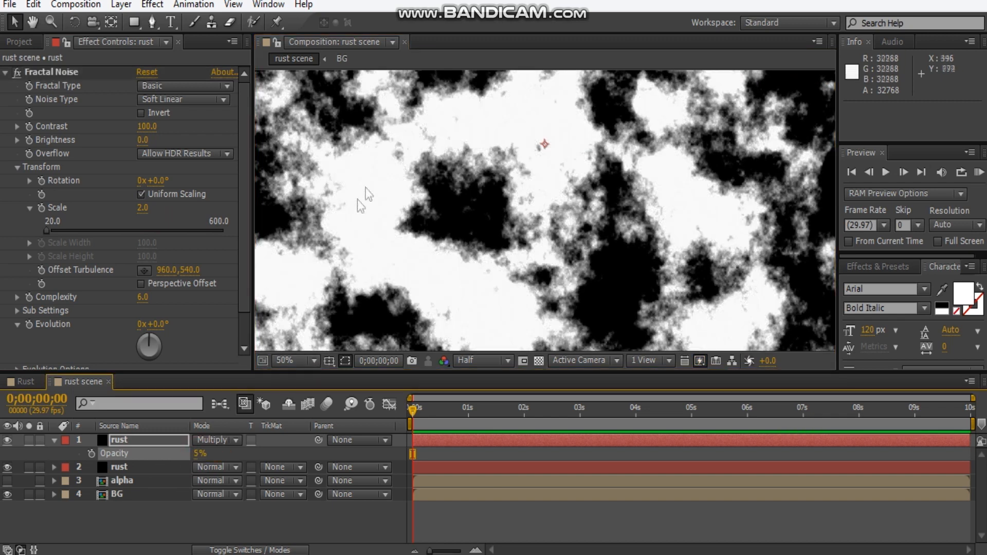
# Step: Set the Fractal Noise contrast of the upper rust layer to 150
pyautogui.moveTo(357, 192); pyautogui.dragTo(512, 253)
pyautogui.moveTo(147, 126); pyautogui.dragTo(142, 127)
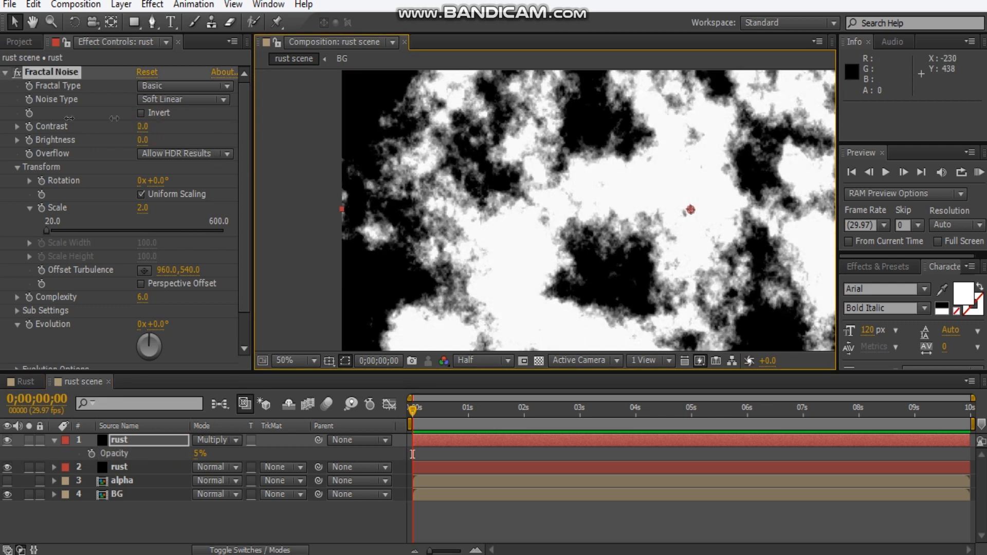
pyautogui.moveTo(183, 123); pyautogui.dragTo(172, 126)
pyautogui.click(155, 128)
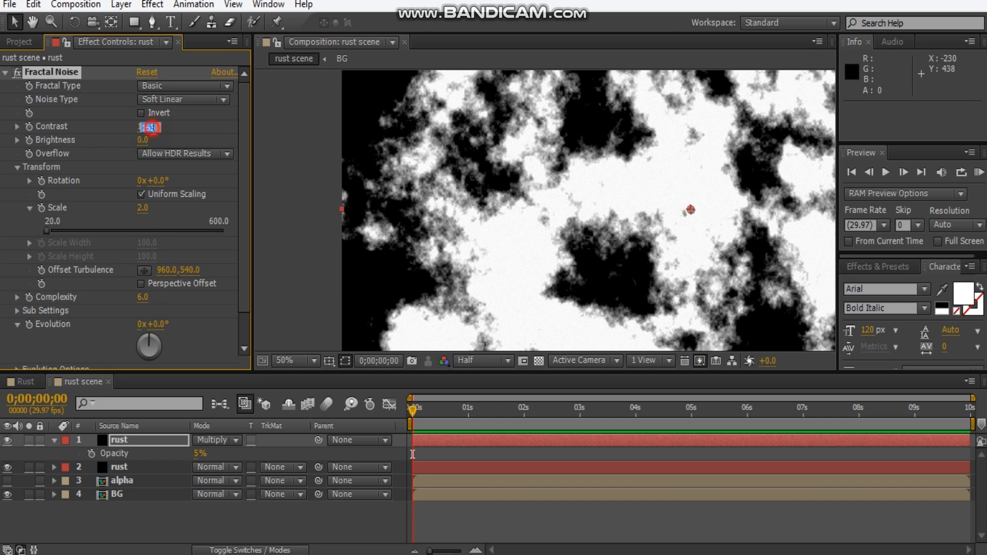
pyautogui.write('150')
pyautogui.press('Return')
# Step: Set the upper rust layer's opacity to 6% and collapse its effect and layer properties
pyautogui.scroll(2, 461, 216)
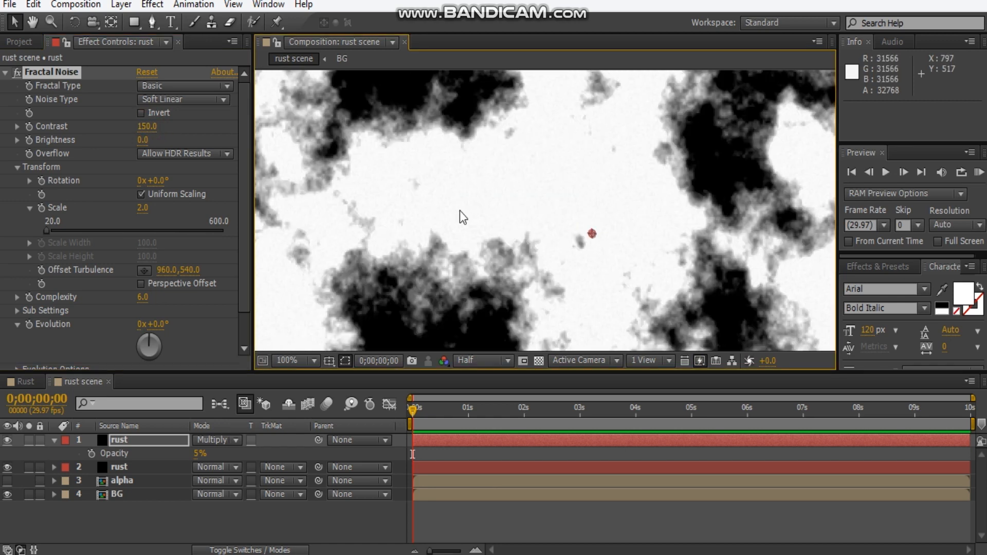
pyautogui.click(199, 454)
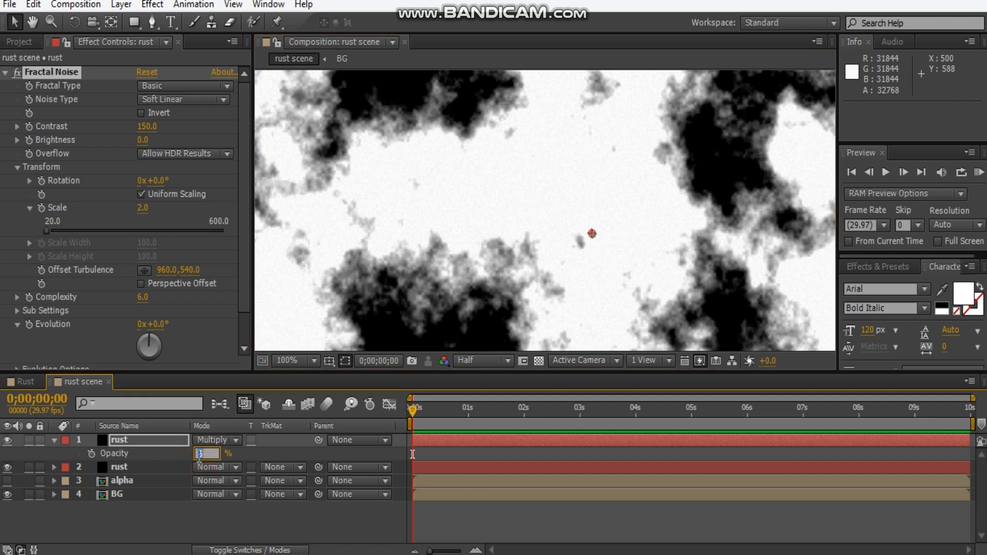
pyautogui.press('Return')
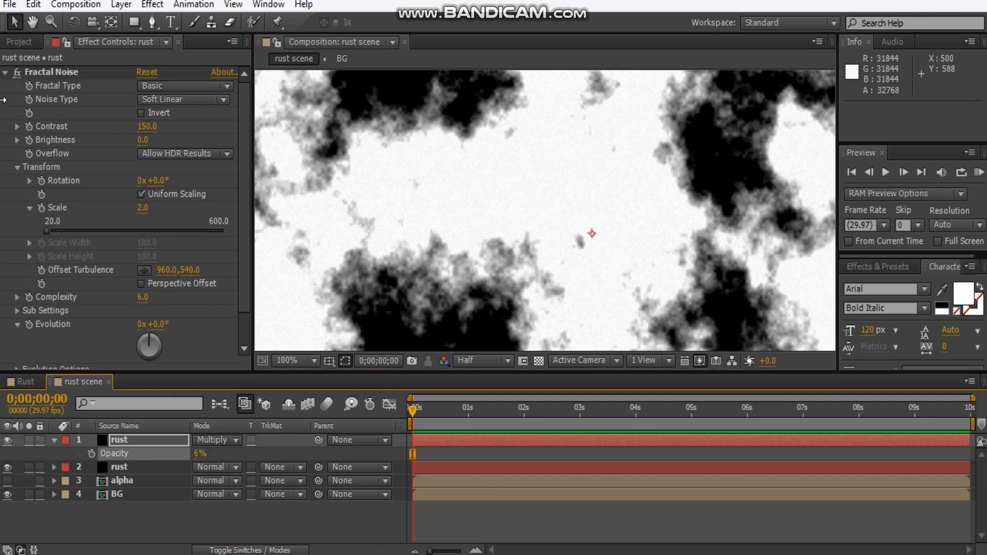
pyautogui.click(5, 73)
pyautogui.click(157, 257)
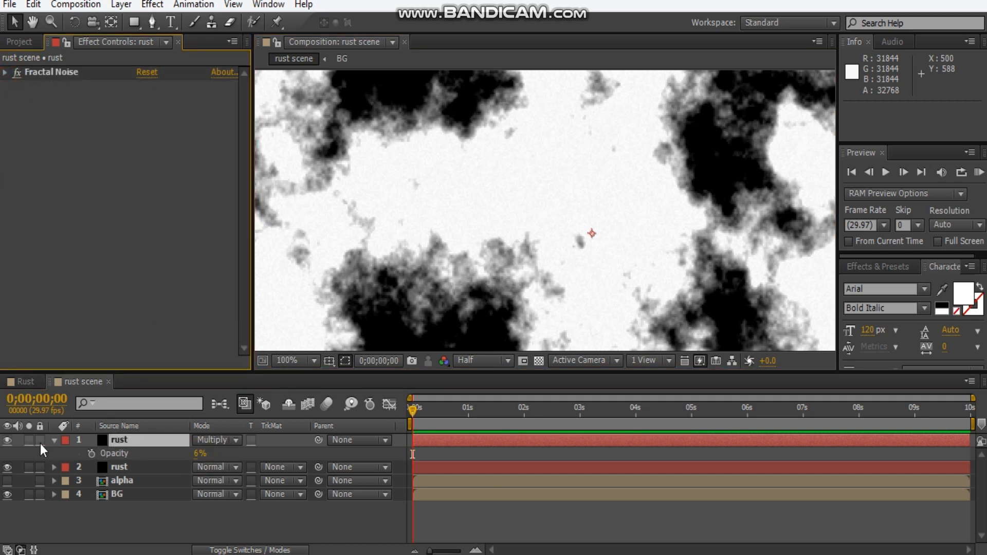
pyautogui.click(54, 440)
pyautogui.click(125, 504)
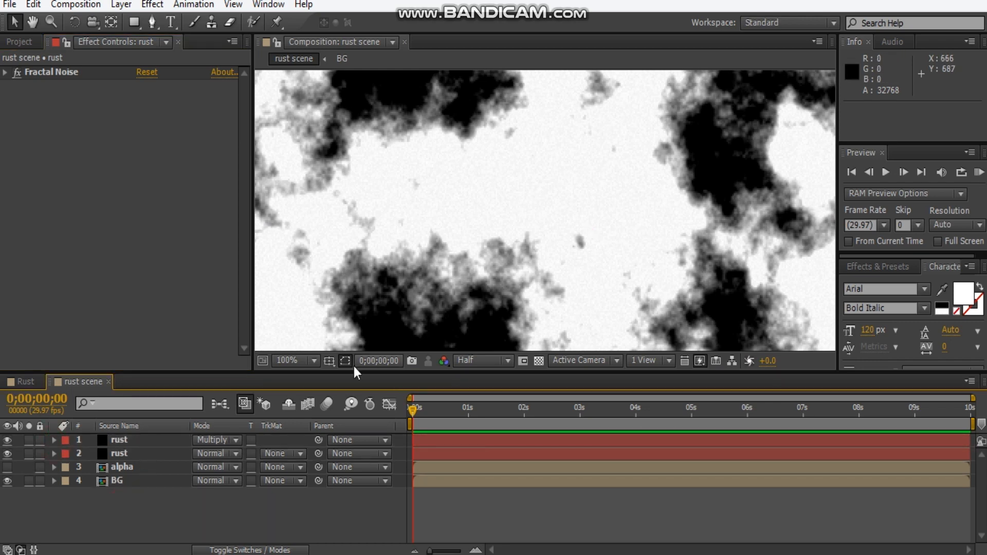
# Step: Pre-compose both rust layers into a composition named rust map, moving all attributes into it
pyautogui.click(309, 360)
pyautogui.click(328, 77)
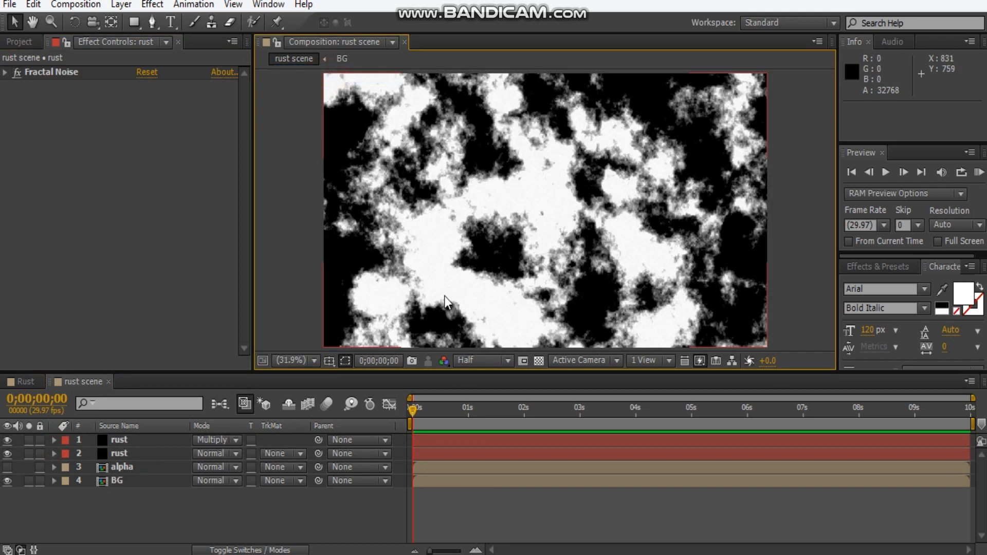
pyautogui.click(151, 439)
pyautogui.keyDown('ctrl'); pyautogui.click(159, 454); pyautogui.keyUp('ctrl')
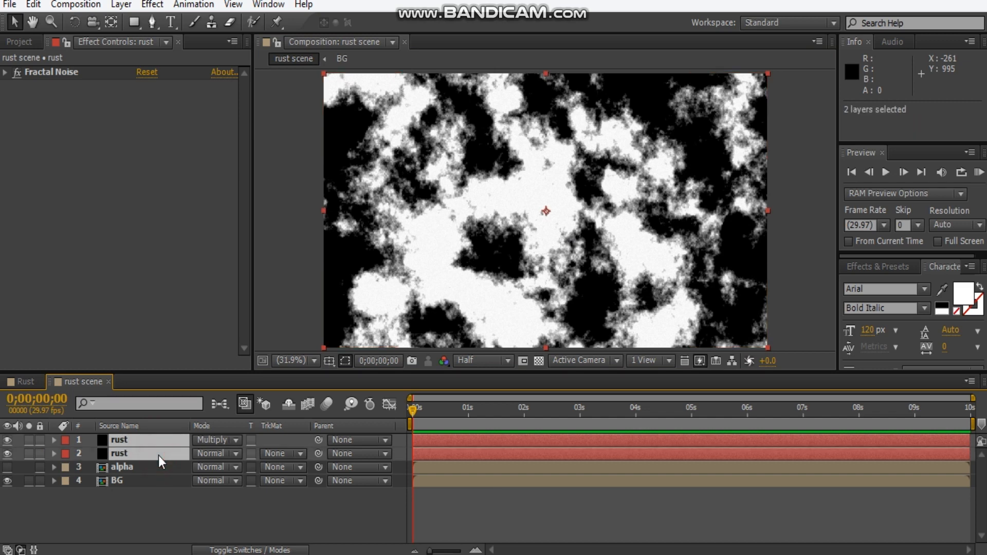
pyautogui.hotkey('ctrl', 'shift', 'c')
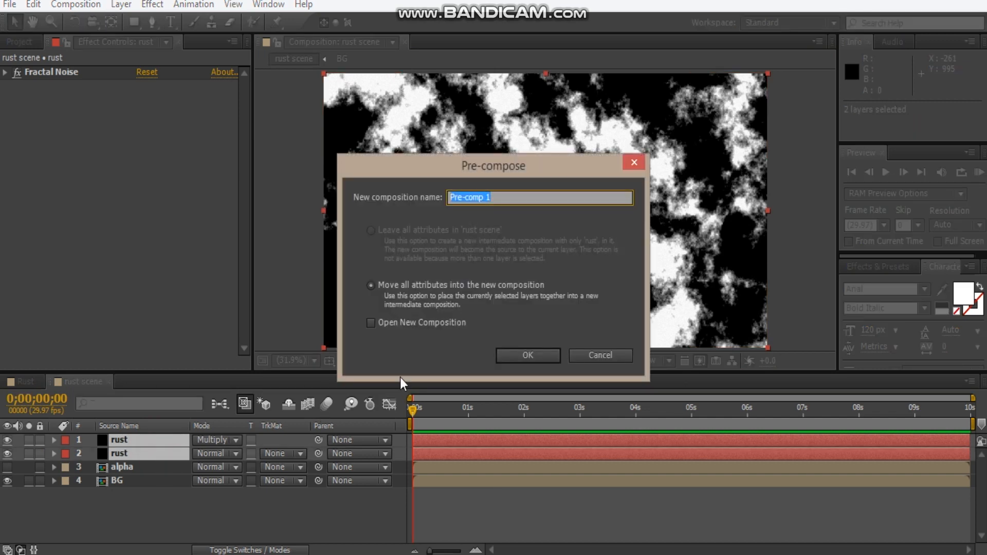
pyautogui.write('rust map')
pyautogui.press('Return')
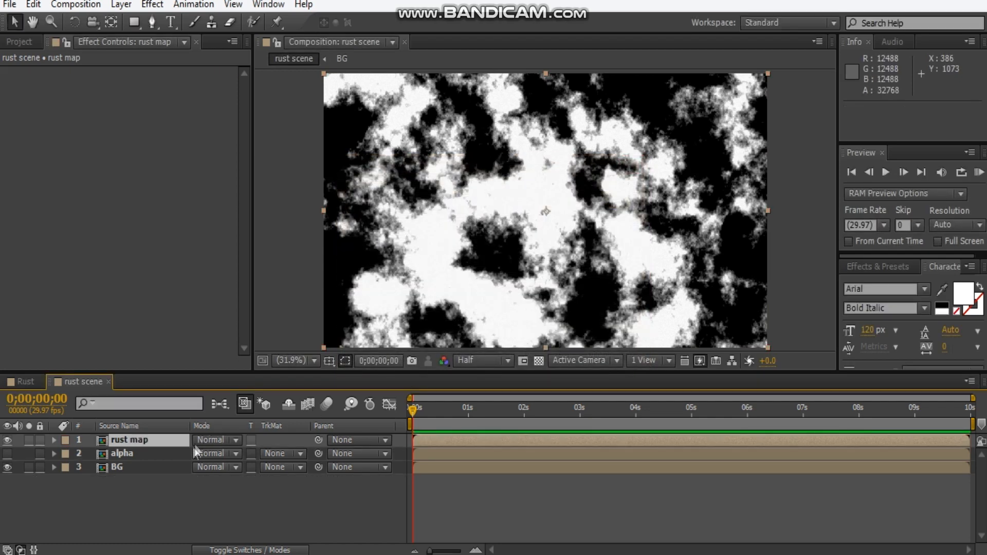
# Step: Hide the rust map layer, then duplicate the BG layer and move the copy to the top of the layer stack
pyautogui.click(175, 494)
pyautogui.click(8, 441)
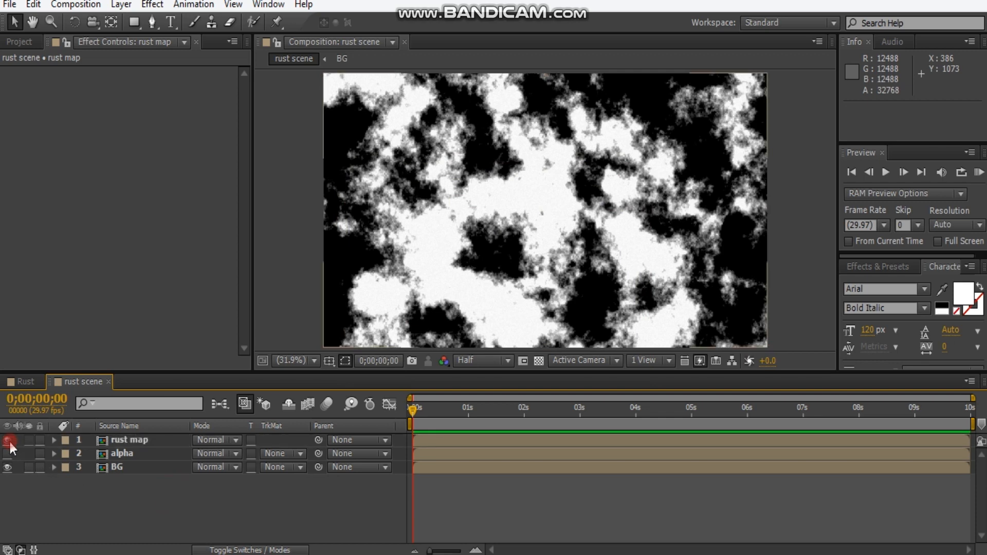
pyautogui.click(134, 465)
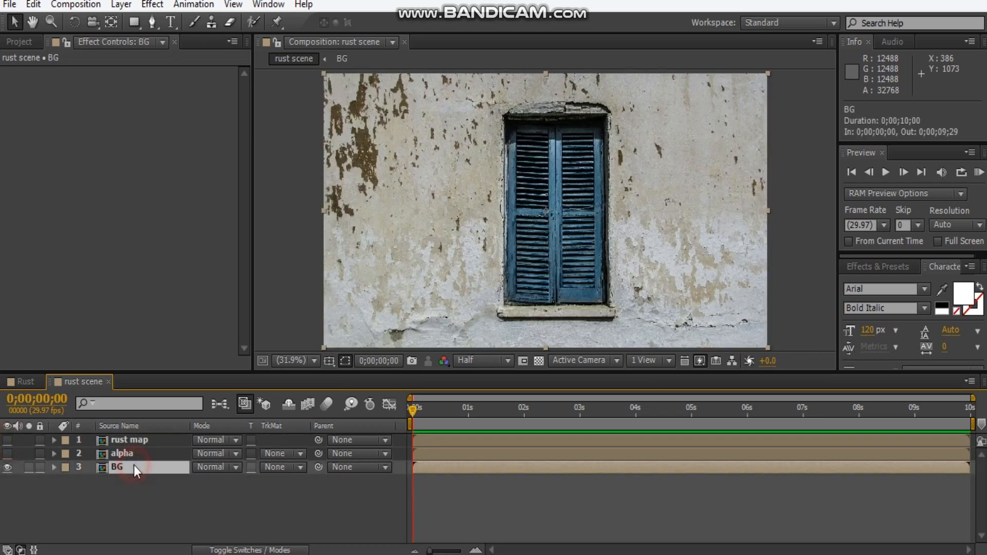
pyautogui.hotkey('ctrl', 'd')
pyautogui.moveTo(133, 465); pyautogui.dragTo(169, 436)
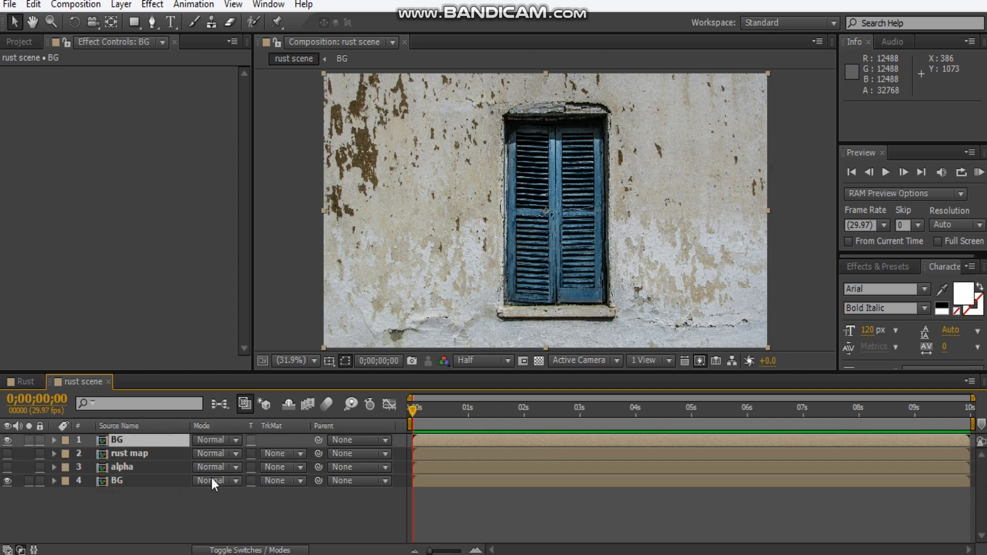
# Step: Rename the topmost BG copy as Rust FX
pyautogui.click(144, 444)
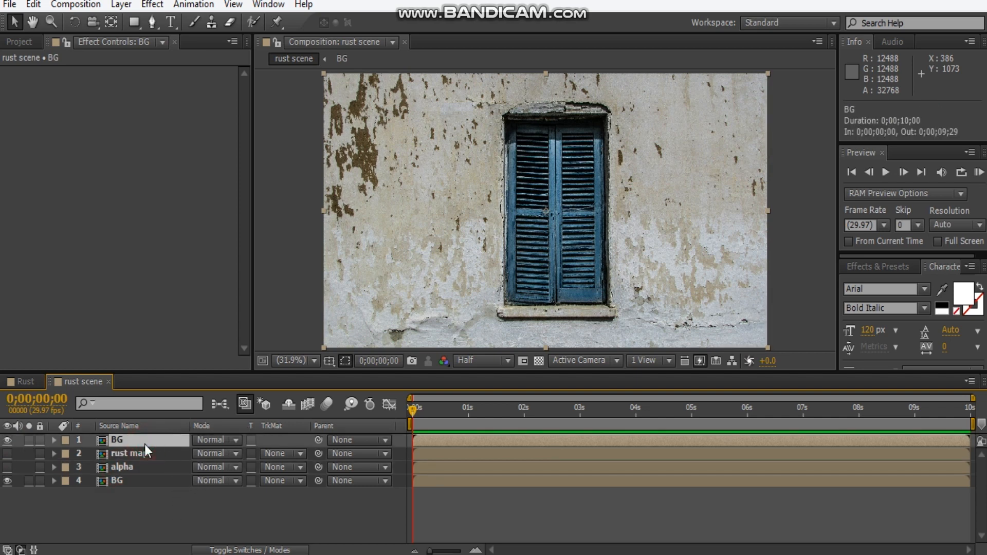
pyautogui.press('Return')
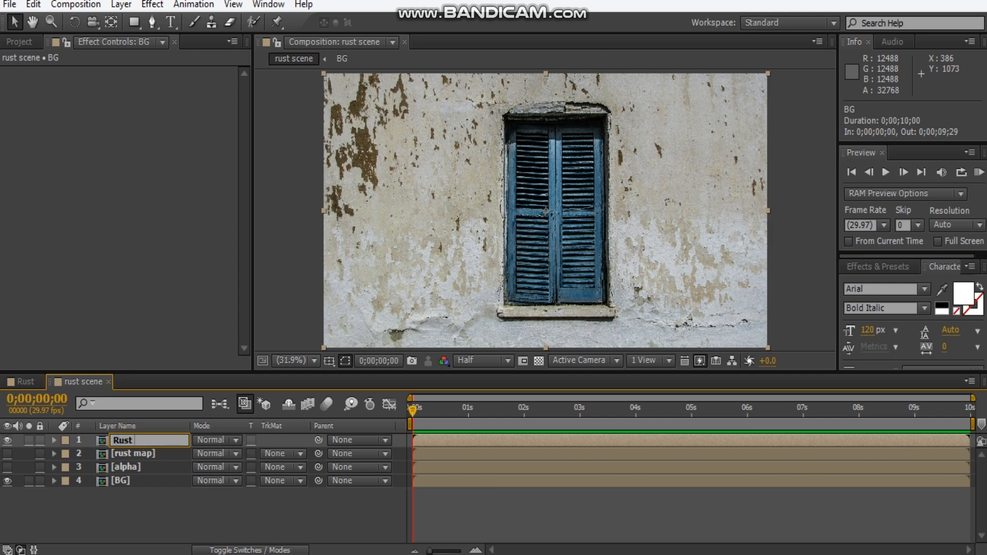
pyautogui.click(176, 517)
# Step: Apply the CC Glass effect to the Rust FX layer with rust map as its bump map
pyautogui.click(137, 440)
pyautogui.click(136, 244)
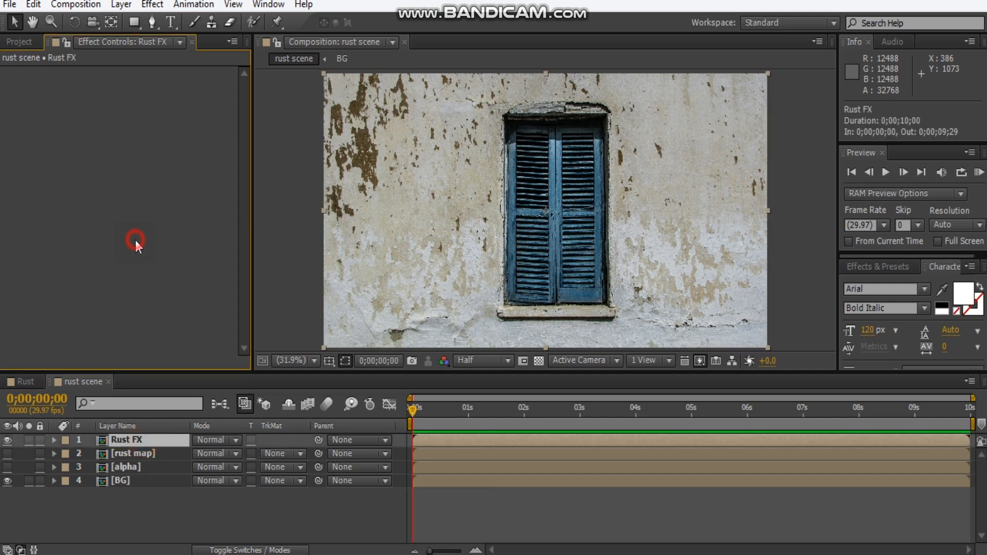
pyautogui.rightClick(136, 244)
pyautogui.click(199, 405)
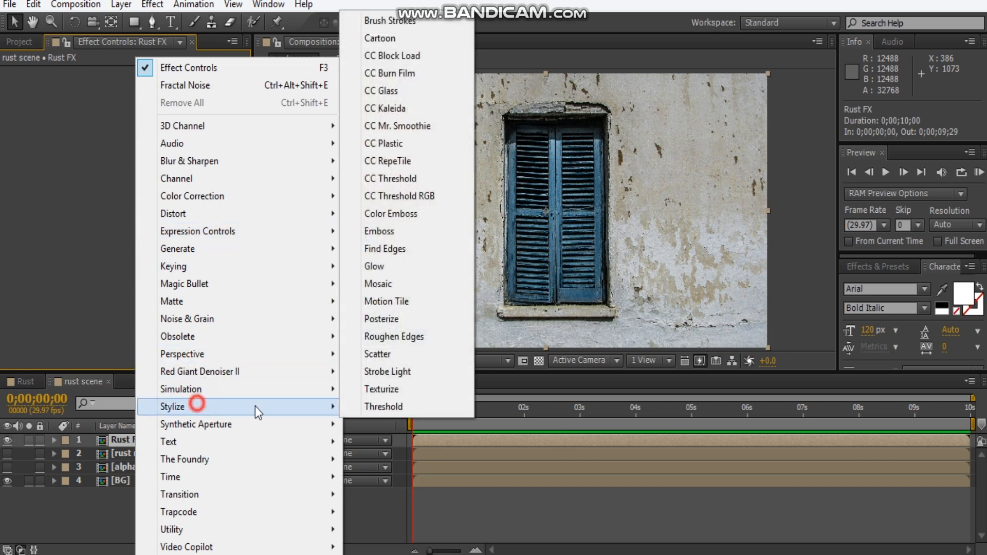
pyautogui.click(401, 91)
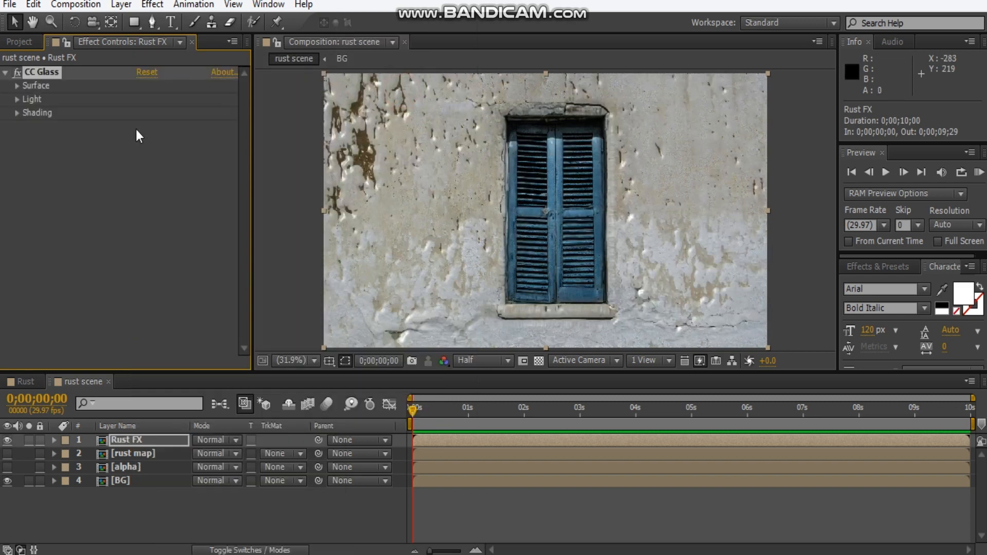
pyautogui.click(17, 86)
pyautogui.click(164, 99)
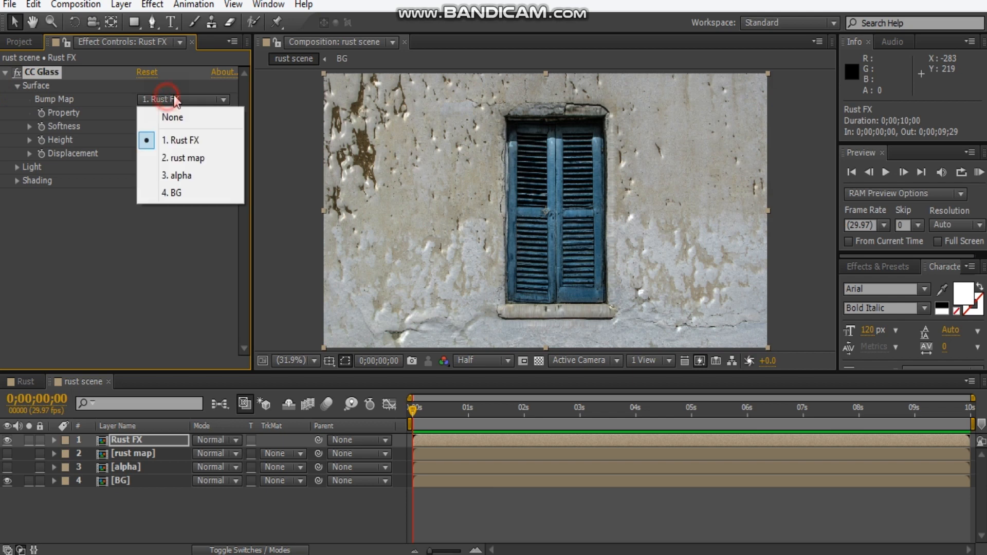
pyautogui.click(191, 158)
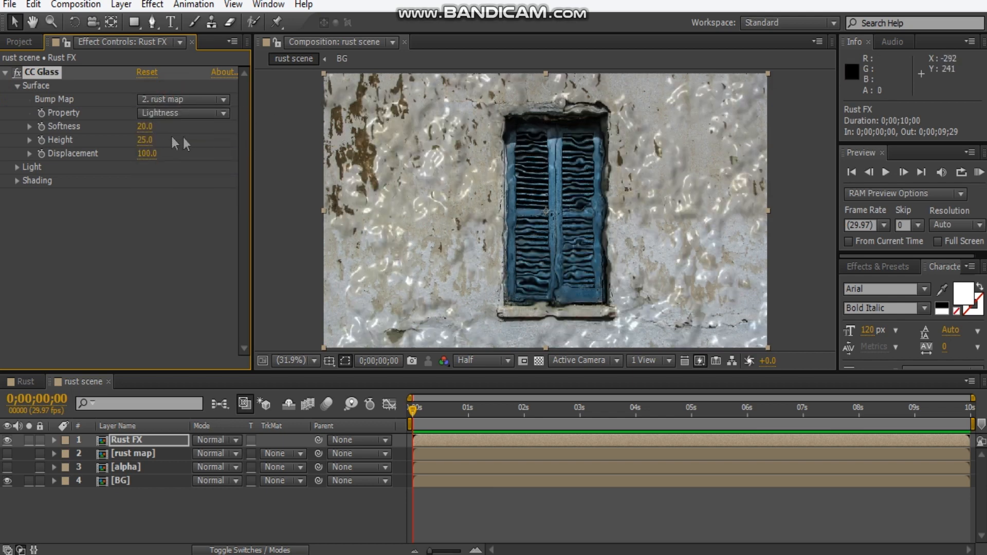
# Step: Set the CC Glass surface softness and displacement to 0
pyautogui.click(149, 131)
pyautogui.write('0')
pyautogui.press('Return')
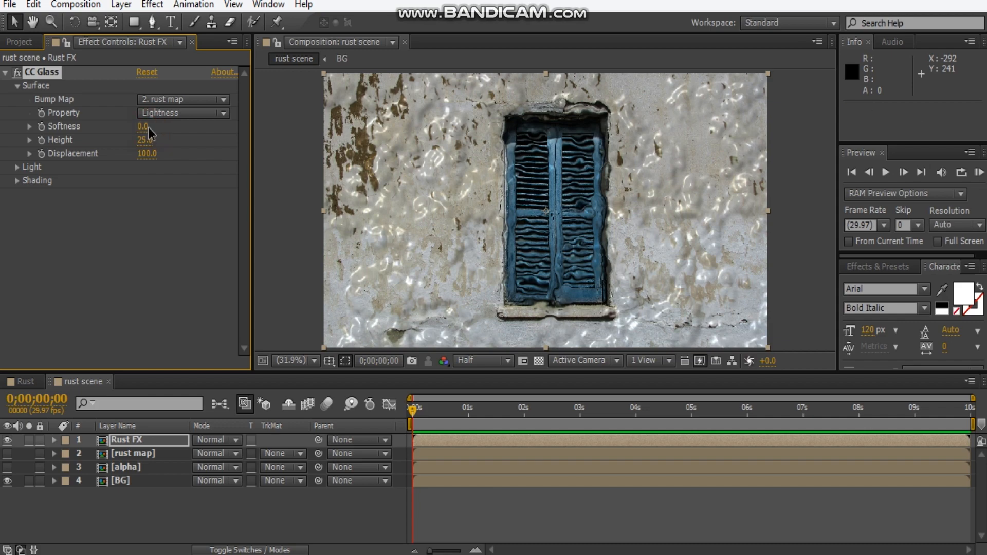
pyautogui.click(147, 154)
pyautogui.write('0')
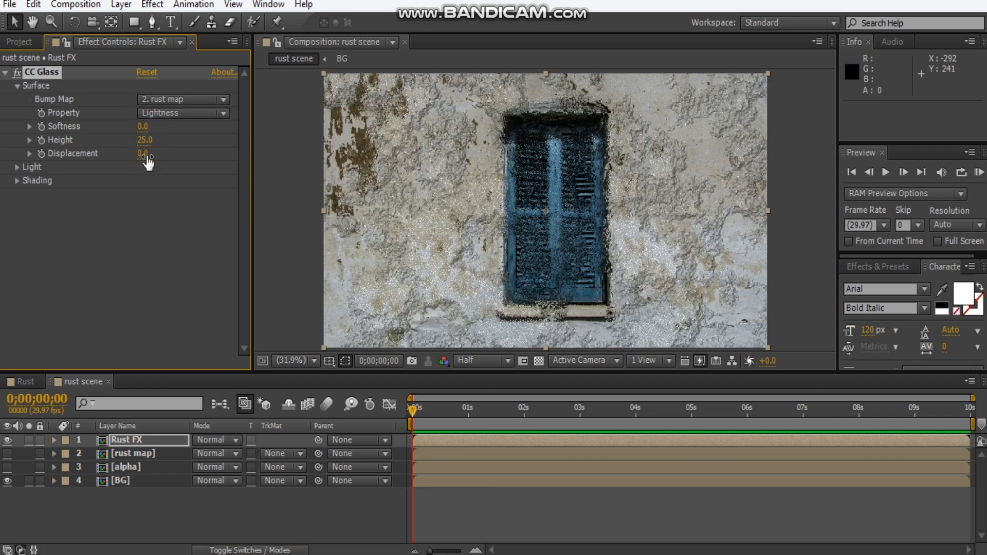
pyautogui.press('Return')
# Step: Set the CC Glass surface height to -15
pyautogui.scroll(3, 389, 163)
pyautogui.scroll(-2, 389, 163)
pyautogui.moveTo(473, 203); pyautogui.dragTo(255, 154)
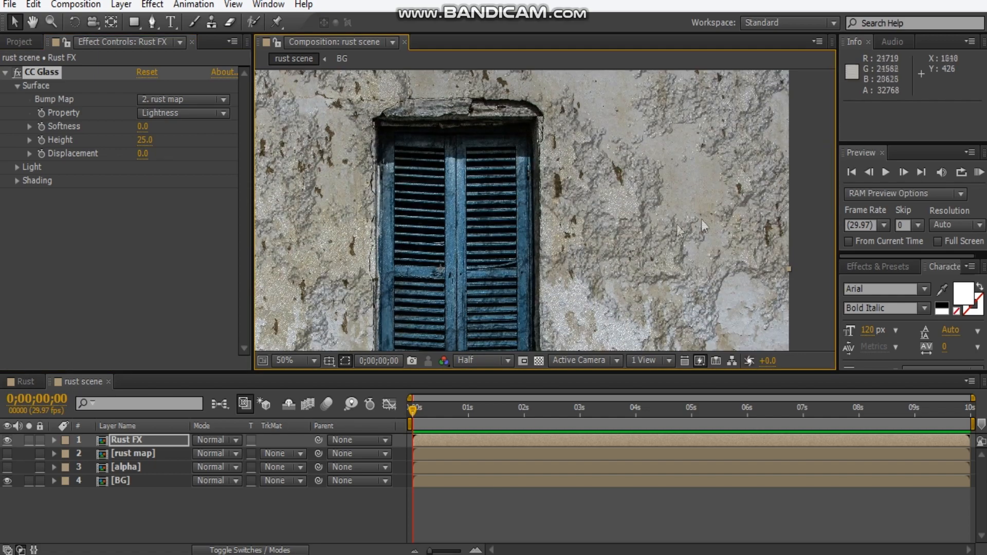
pyautogui.click(143, 140)
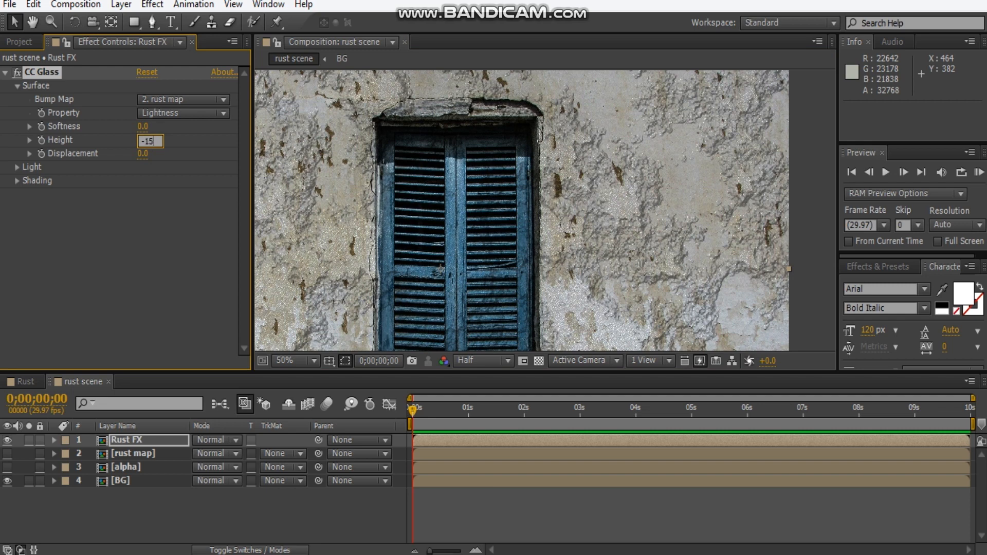
pyautogui.press('Return')
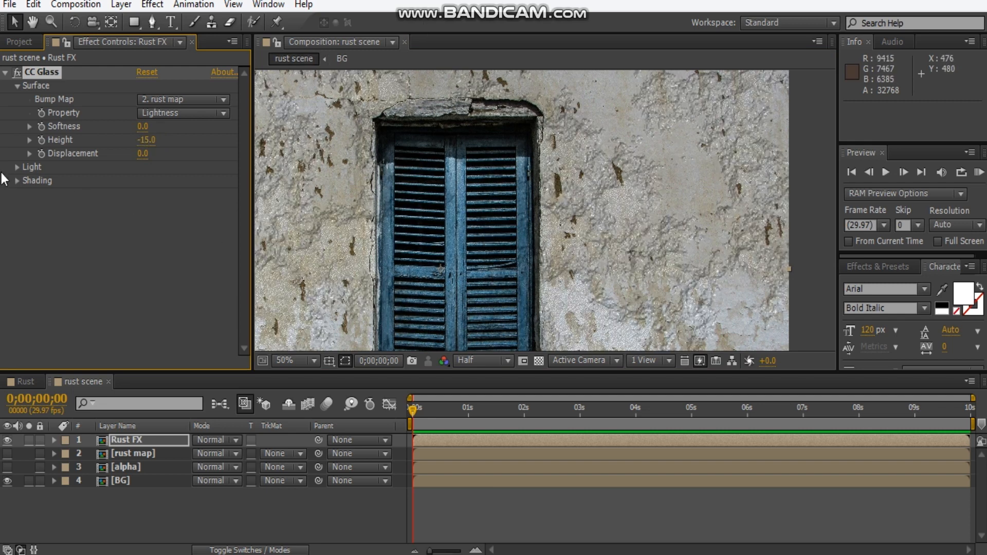
# Step: Add an inverted Set Matte effect to Rust FX that takes its matte from the alpha layer, and solo the Rust FX layer
pyautogui.rightClick(63, 236)
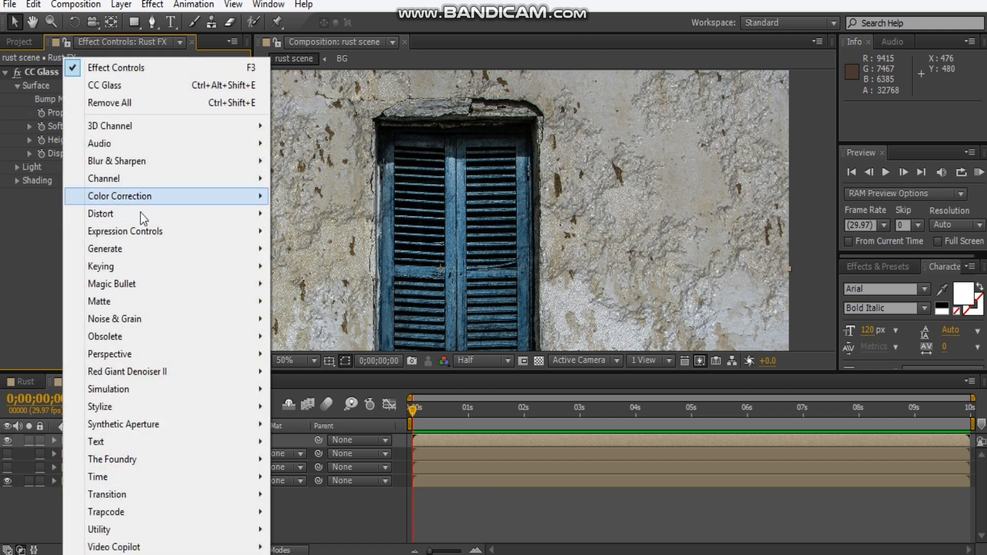
pyautogui.moveTo(133, 303)
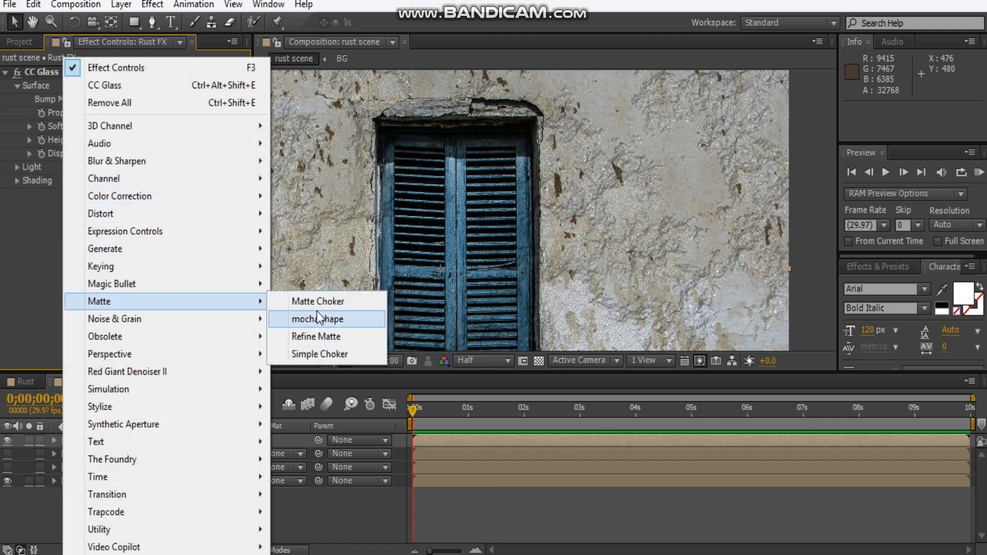
pyautogui.click(117, 181)
pyautogui.click(345, 352)
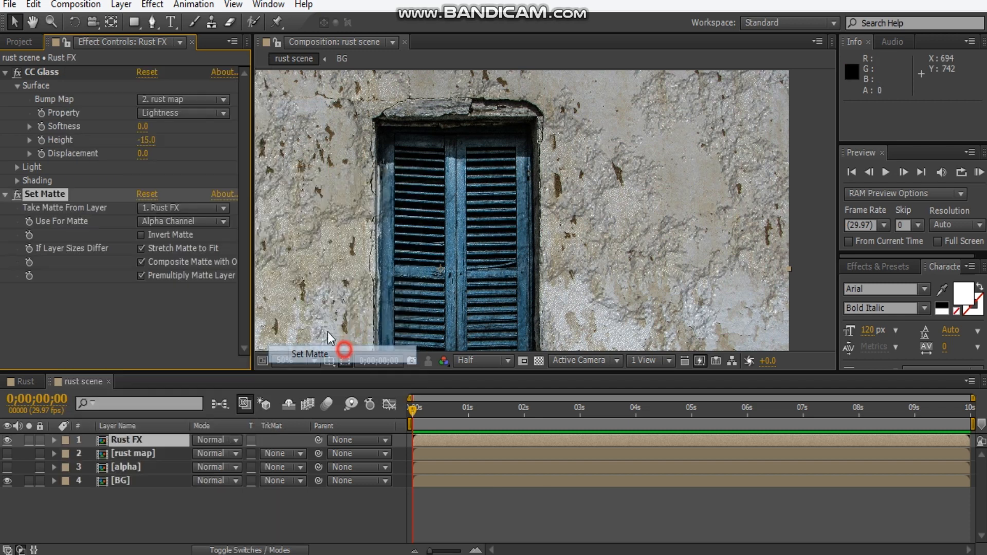
pyautogui.click(167, 207)
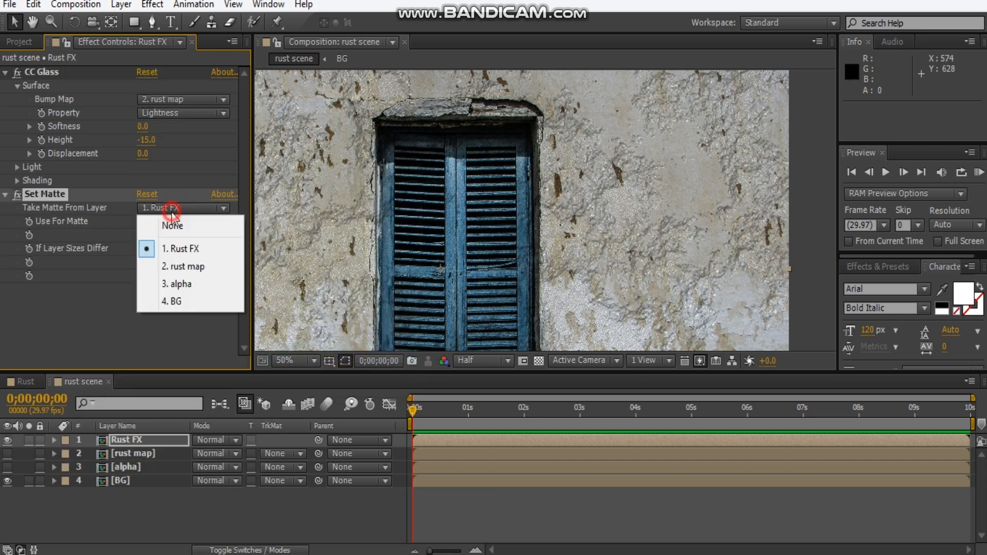
pyautogui.click(177, 288)
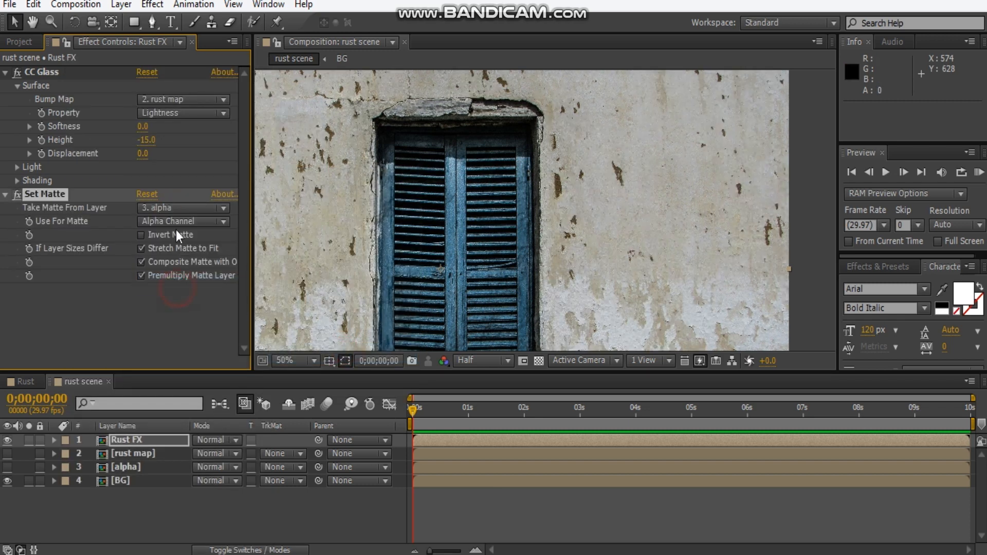
pyautogui.click(29, 441)
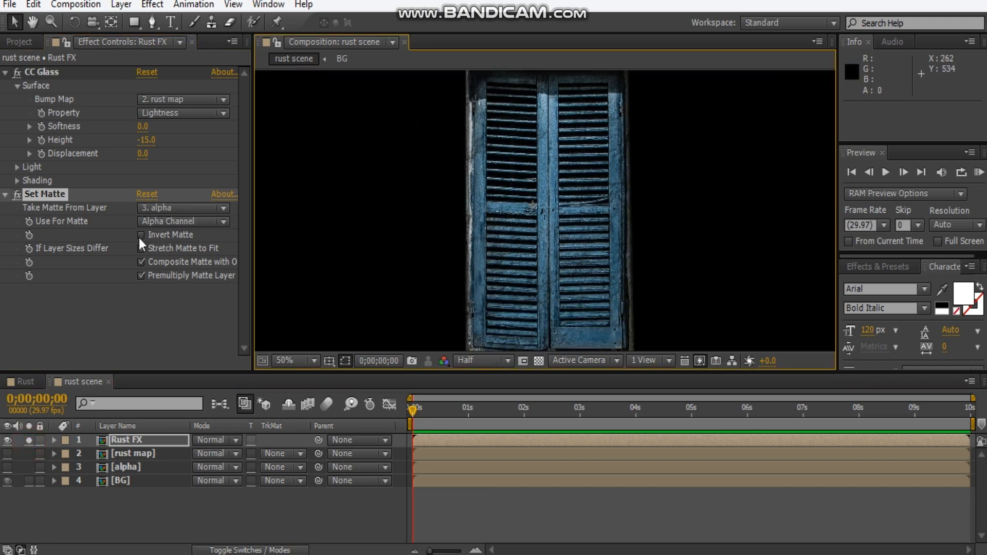
pyautogui.click(140, 236)
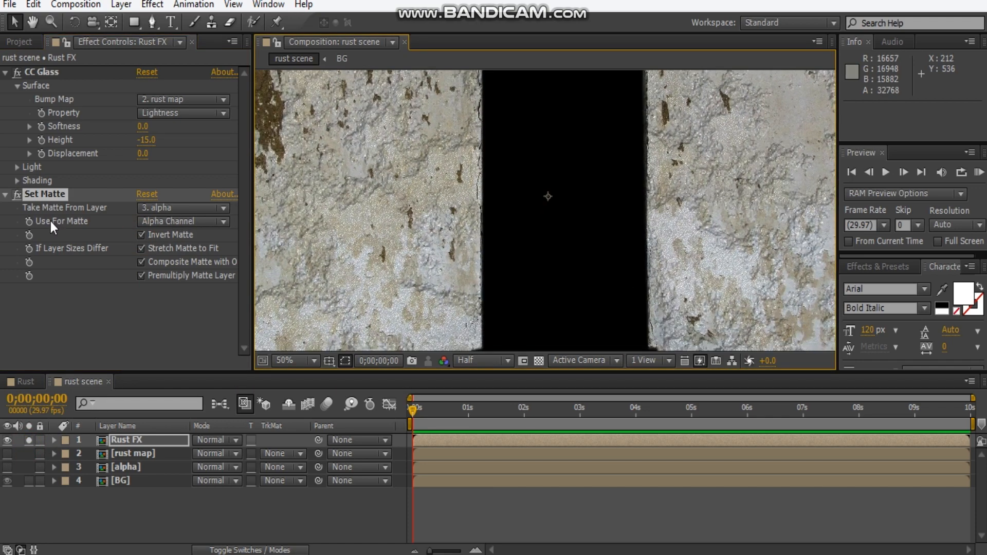
# Step: Duplicate the Set Matte effect and make the copy use the non-inverted luminance of the rust map layer
pyautogui.hotkey('ctrl', 'd')
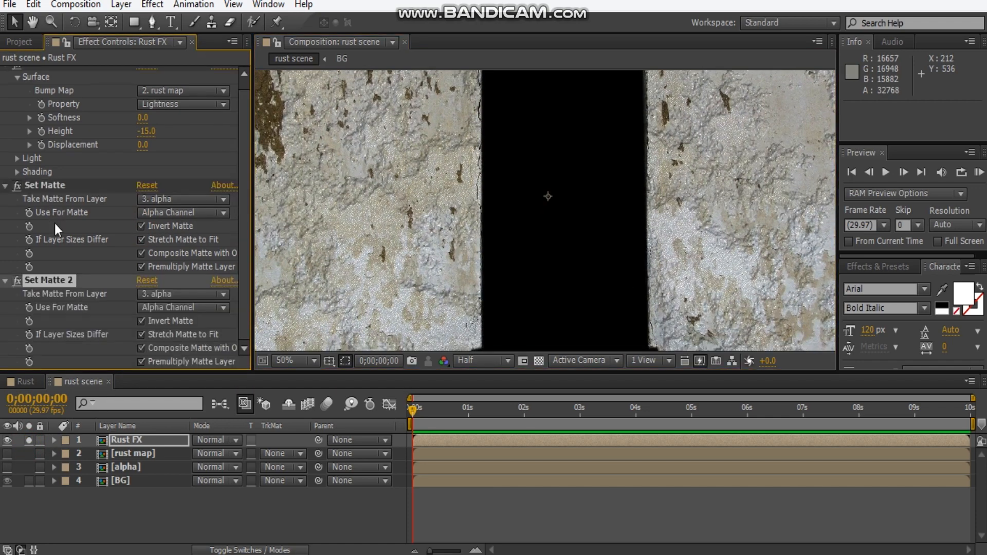
pyautogui.click(162, 297)
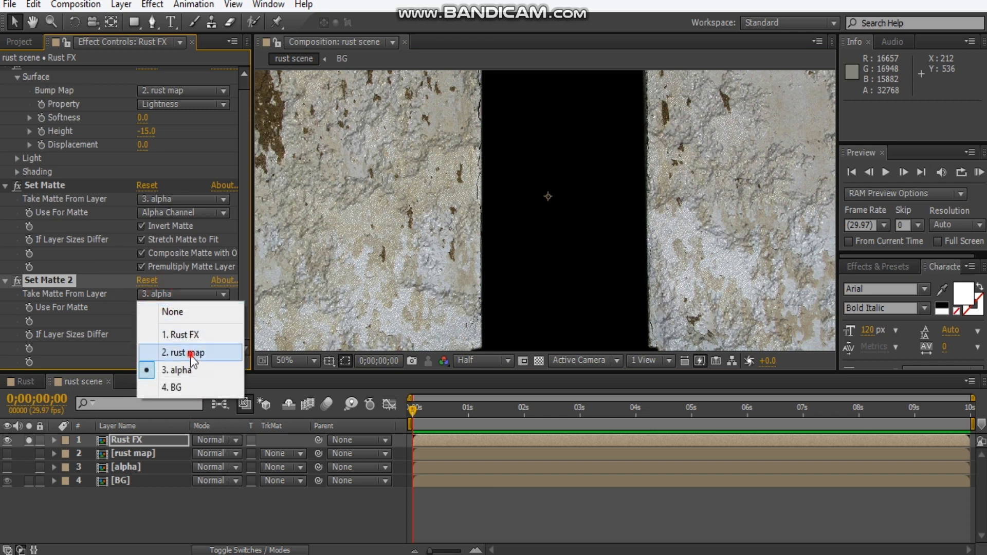
pyautogui.click(190, 355)
pyautogui.click(174, 308)
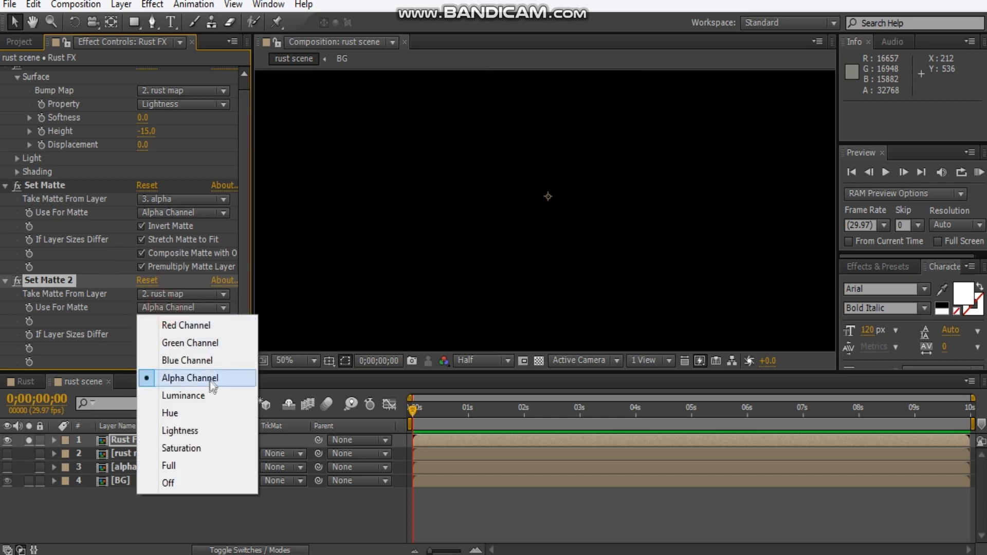
pyautogui.click(201, 398)
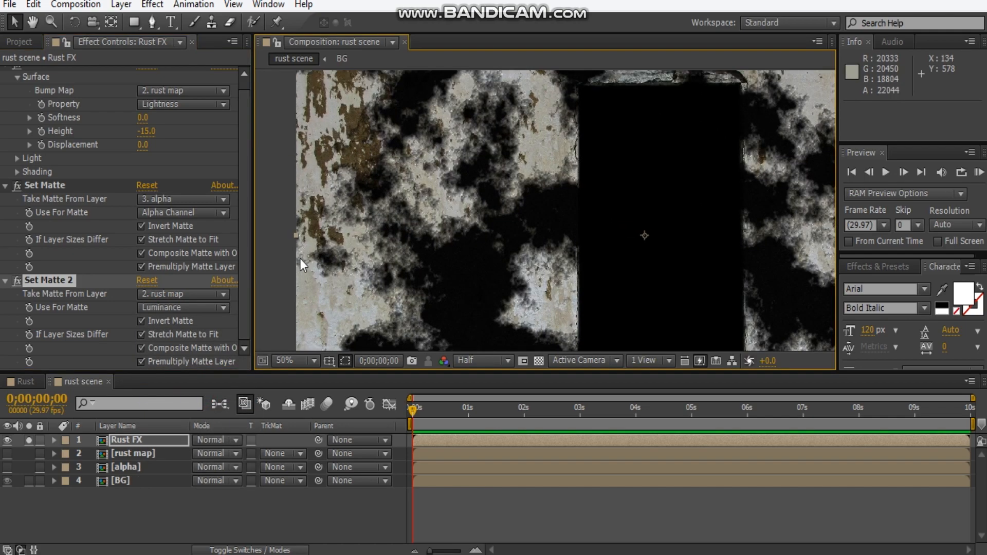
pyautogui.click(140, 321)
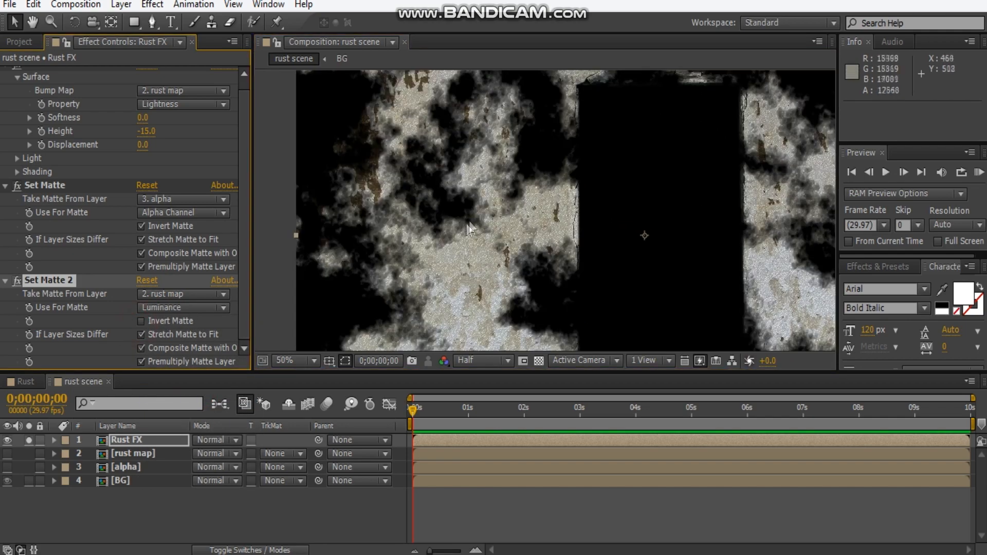
# Step: Collapse the existing effects on Rust FX and add a Curves effect
pyautogui.click(10, 286)
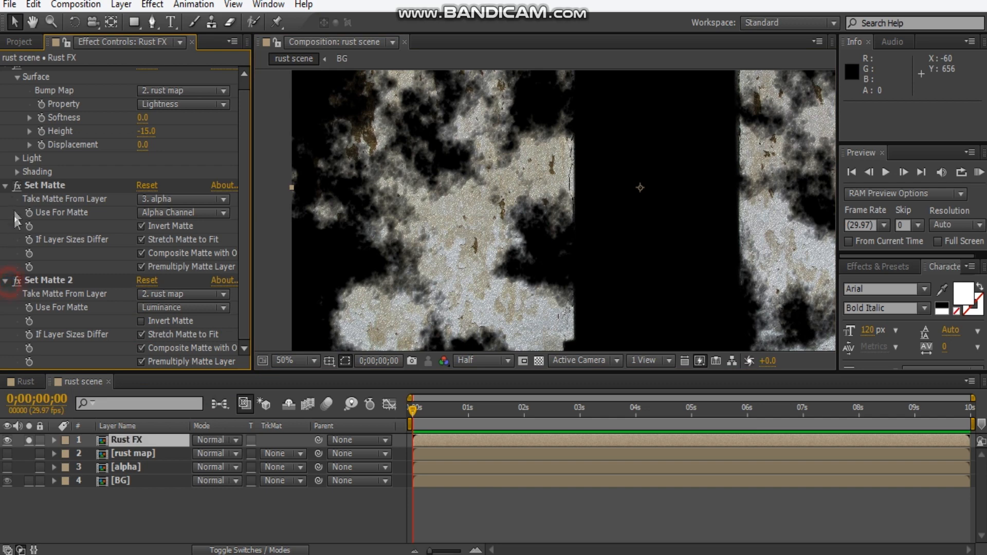
pyautogui.click(5, 188)
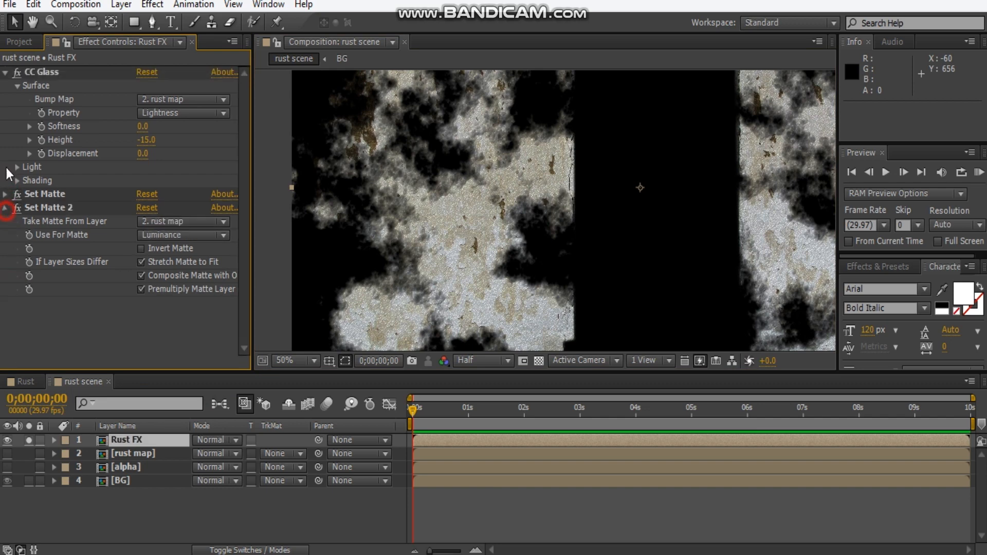
pyautogui.click(6, 75)
pyautogui.rightClick(67, 190)
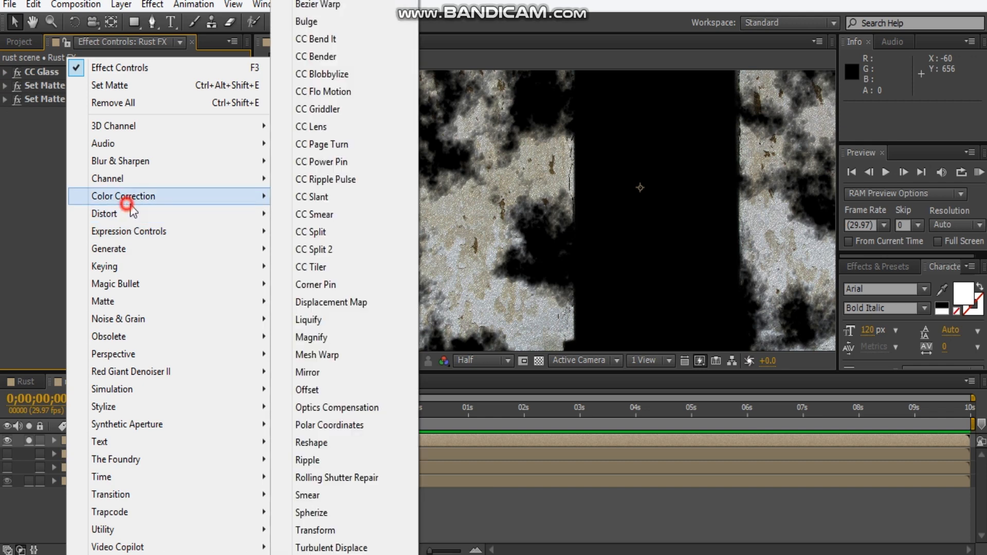
pyautogui.moveTo(124, 196)
pyautogui.click(324, 337)
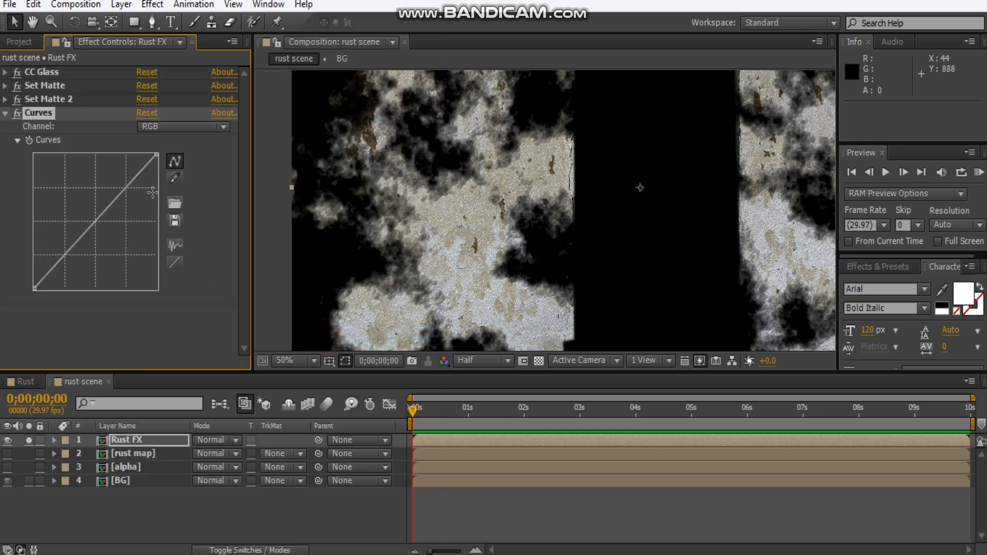
# Step: Steepen the alpha-channel curve by pulling a lower point down and an upper point up to harden the matte edges
pyautogui.click(175, 129)
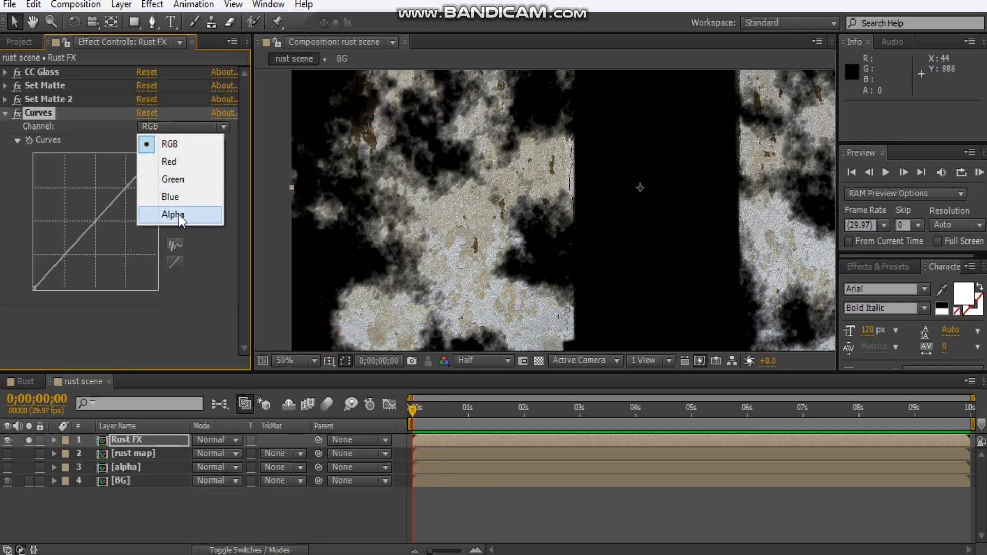
pyautogui.click(179, 215)
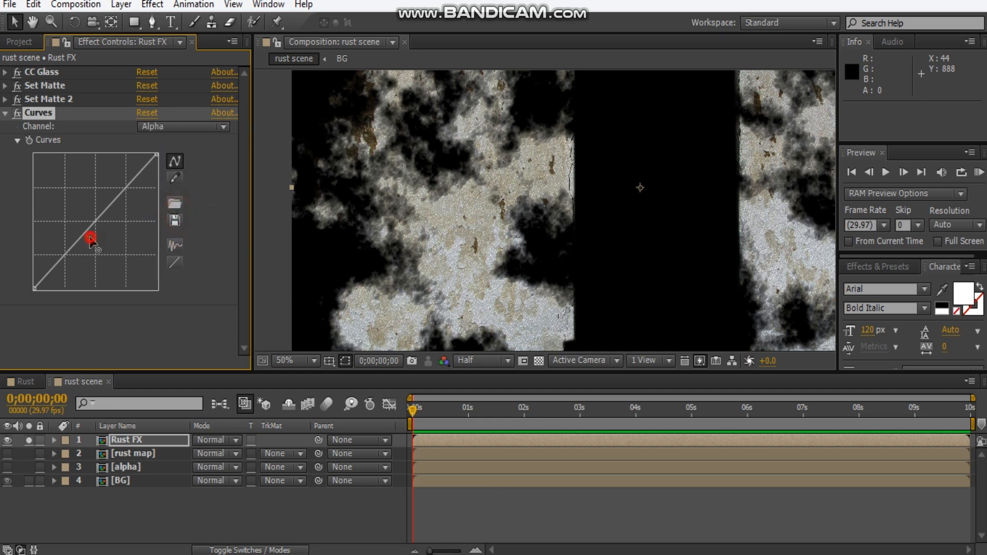
pyautogui.moveTo(90, 240); pyautogui.dragTo(113, 272)
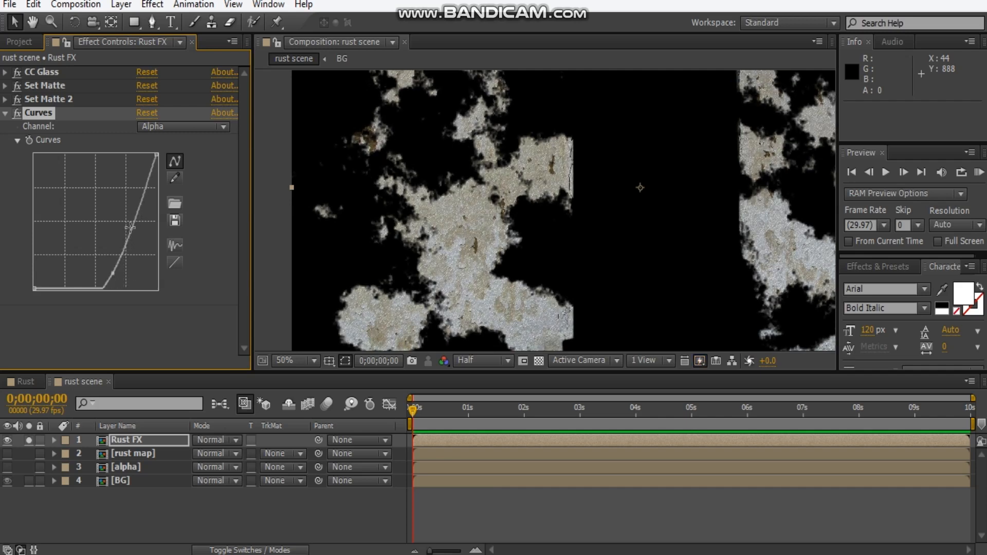
pyautogui.moveTo(136, 205); pyautogui.dragTo(135, 156)
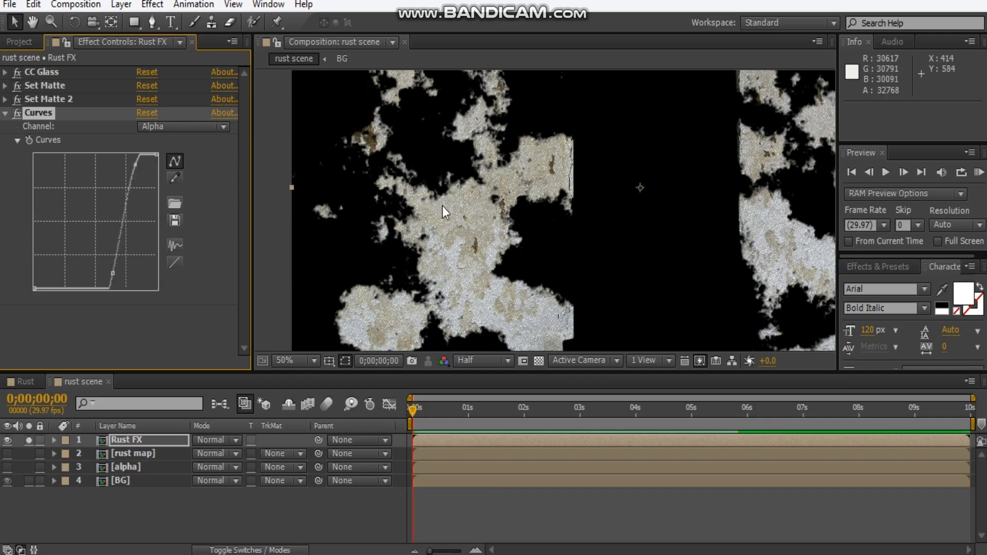
# Step: Add a second Curves effect to Rust FX and pull the middle of its RGB curve down to darken the layer
pyautogui.scroll(2, 443, 205)
pyautogui.scroll(-2, 442, 206)
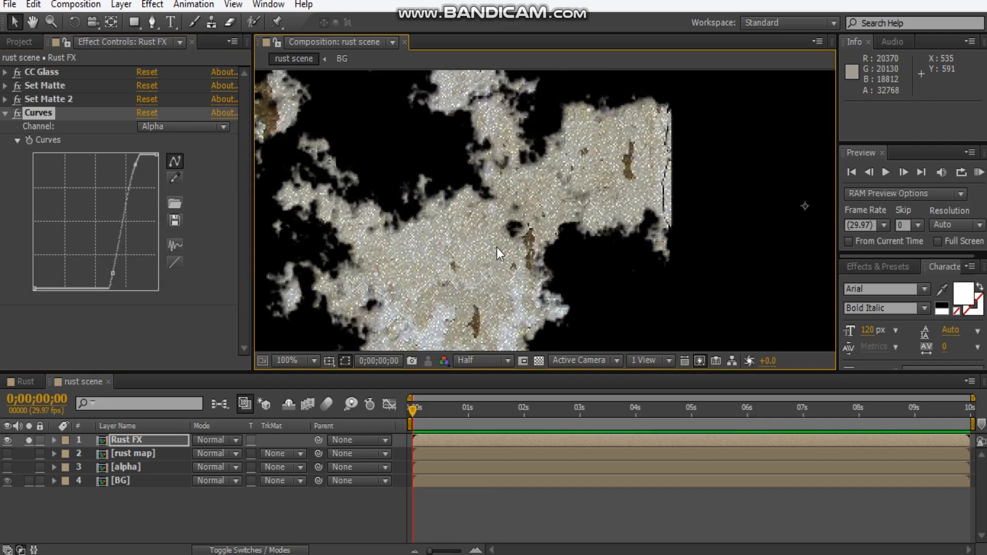
pyautogui.click(5, 113)
pyautogui.rightClick(93, 199)
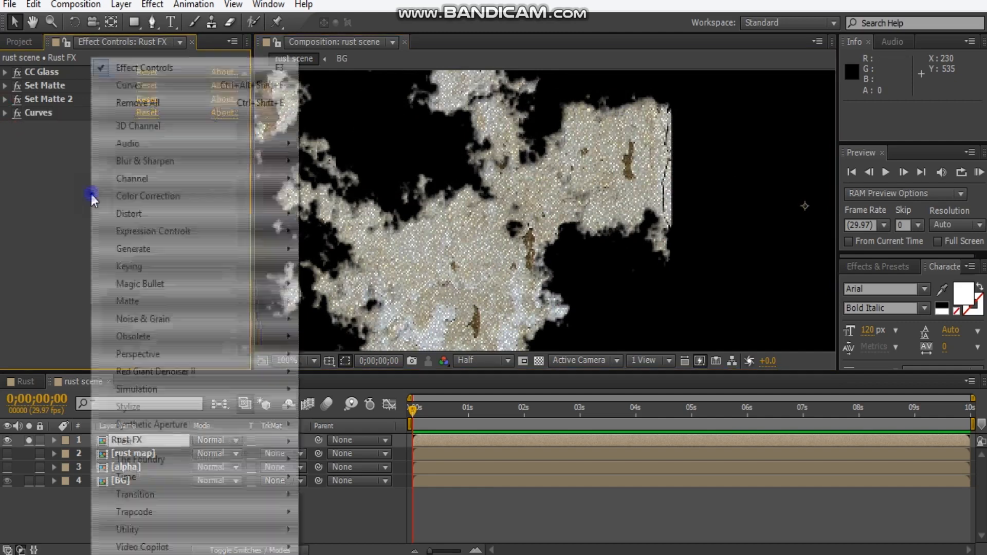
pyautogui.moveTo(153, 197)
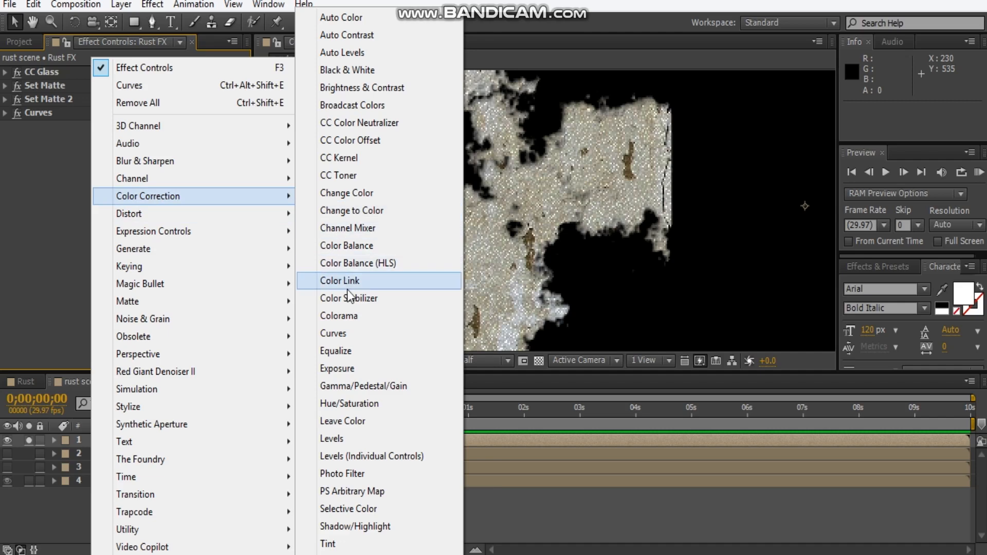
pyautogui.click(165, 86)
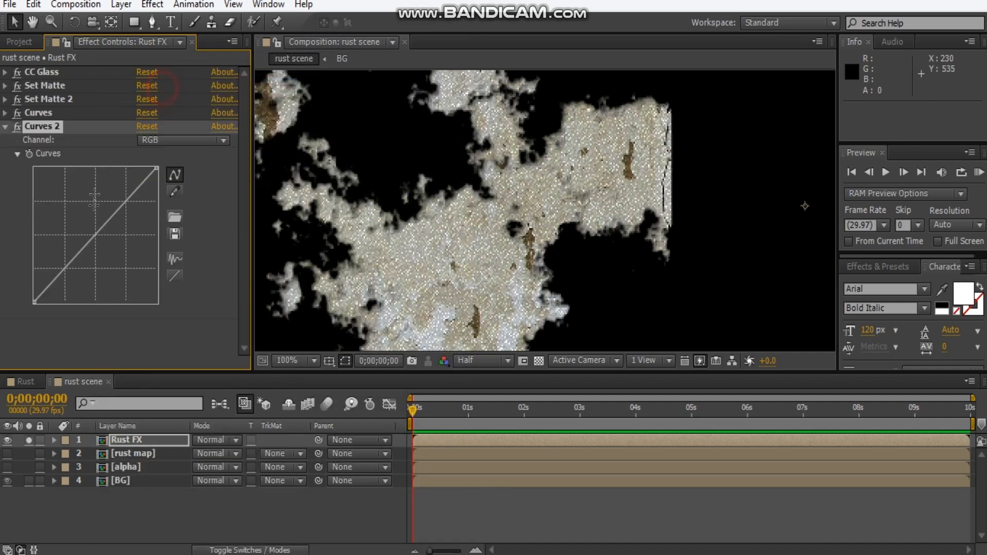
pyautogui.moveTo(95, 245); pyautogui.dragTo(110, 254)
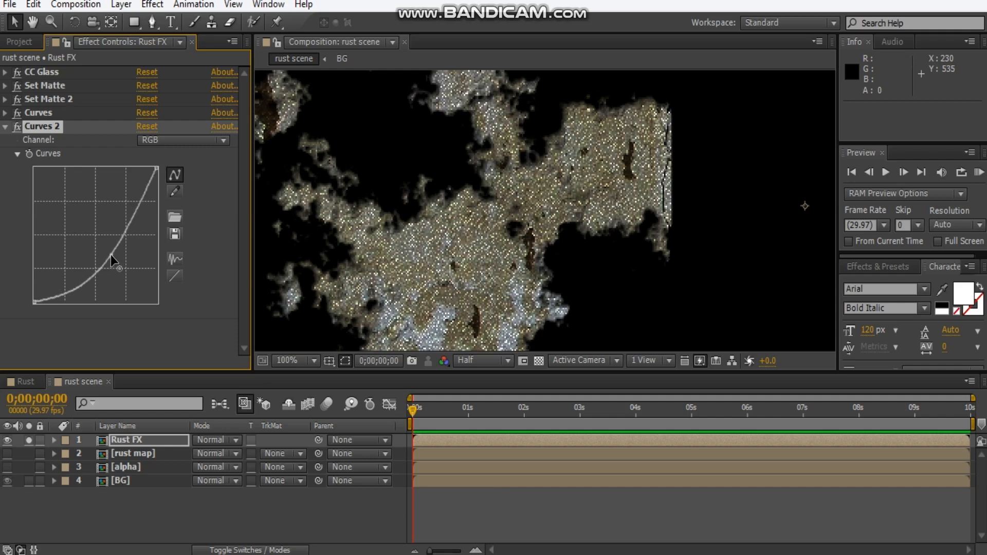
pyautogui.moveTo(507, 251); pyautogui.dragTo(353, 189)
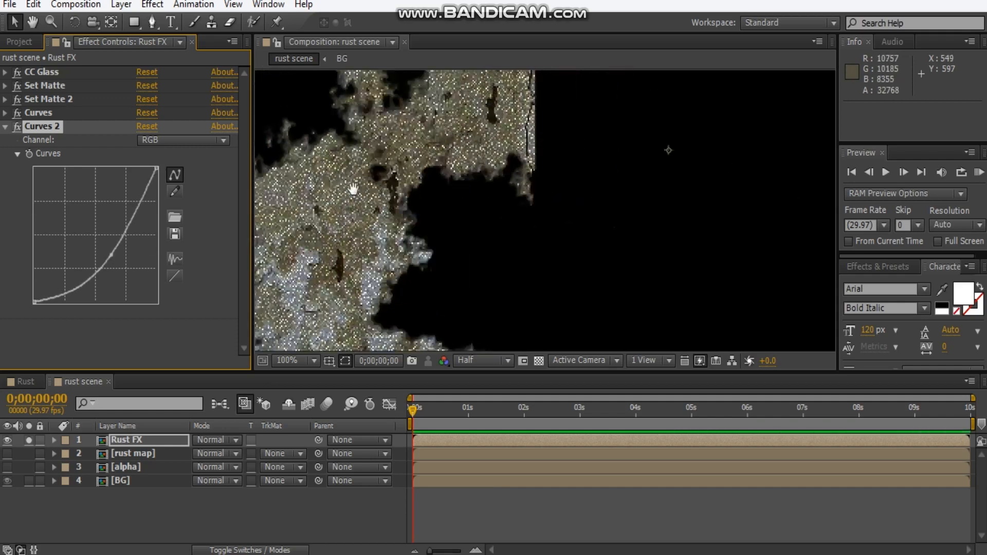
pyautogui.scroll(-1, 621, 197)
pyautogui.moveTo(606, 204); pyautogui.dragTo(367, 190)
pyautogui.moveTo(500, 188); pyautogui.dragTo(720, 160)
pyautogui.click(4, 127)
# Step: Add a Simple Choker effect to the Rust FX layer
pyautogui.click(71, 192)
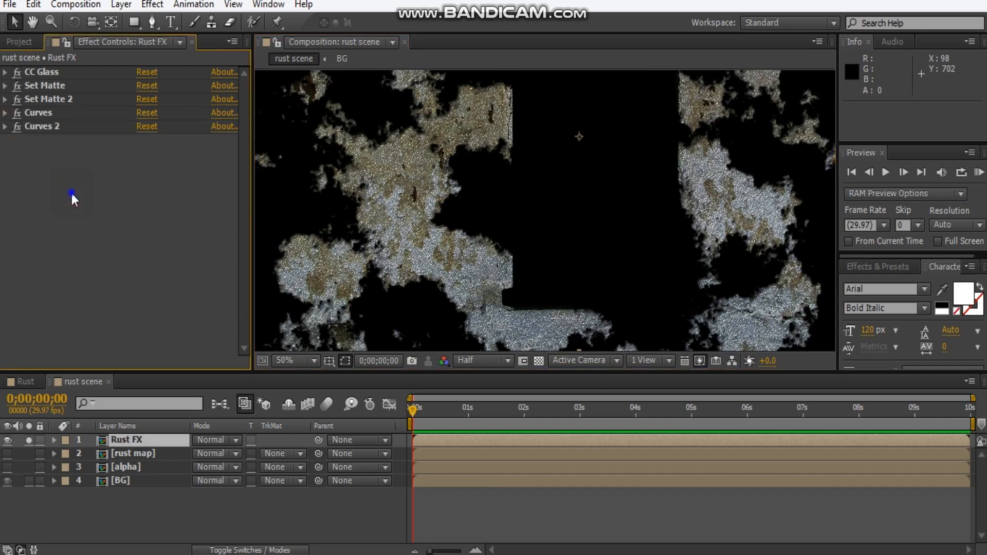
pyautogui.rightClick(72, 193)
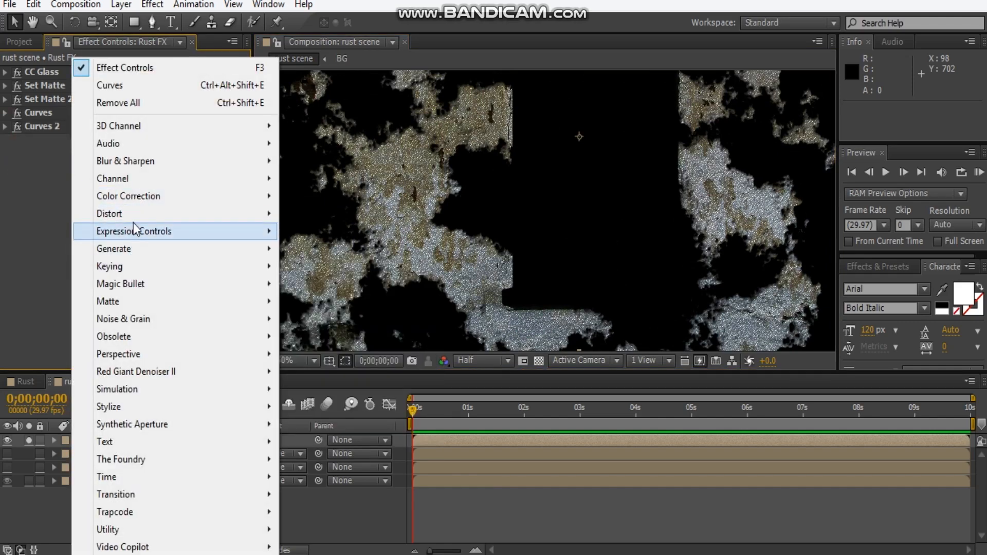
pyautogui.moveTo(134, 218)
pyautogui.moveTo(126, 301)
pyautogui.click(368, 354)
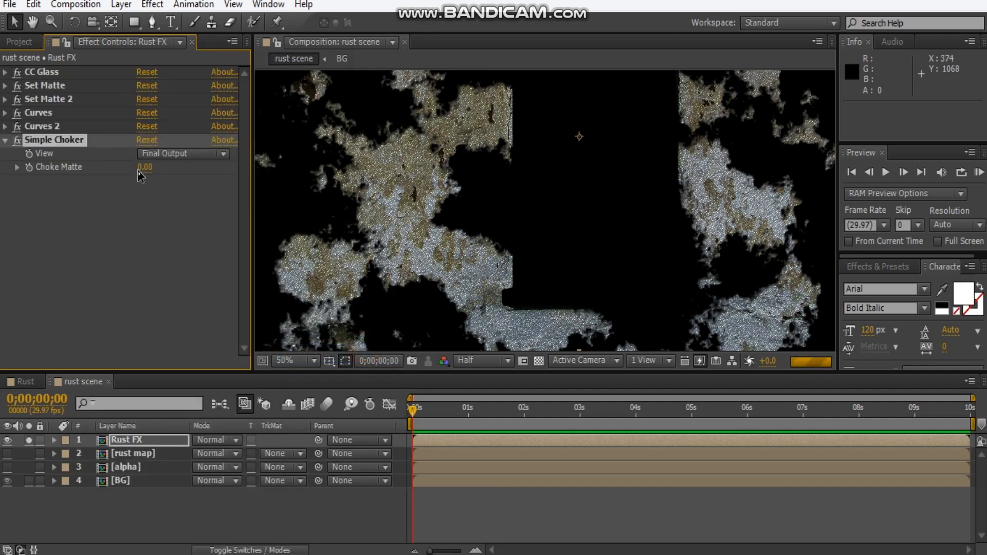
# Step: Set the Simple Choker's Choke Matte to 0.20 and collapse the effect
pyautogui.moveTo(384, 231); pyautogui.dragTo(463, 231)
pyautogui.scroll(1, 463, 231)
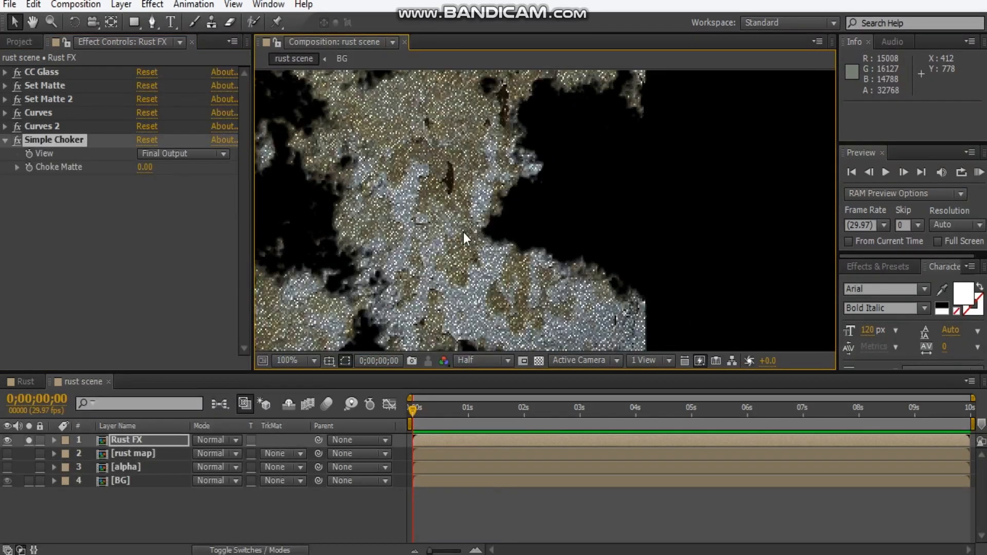
pyautogui.click(143, 167)
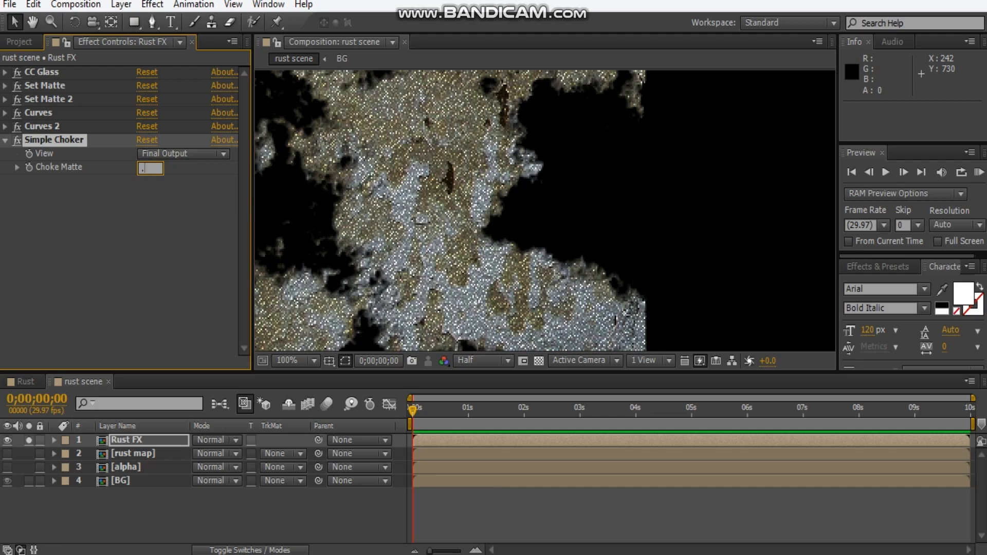
pyautogui.press('Return')
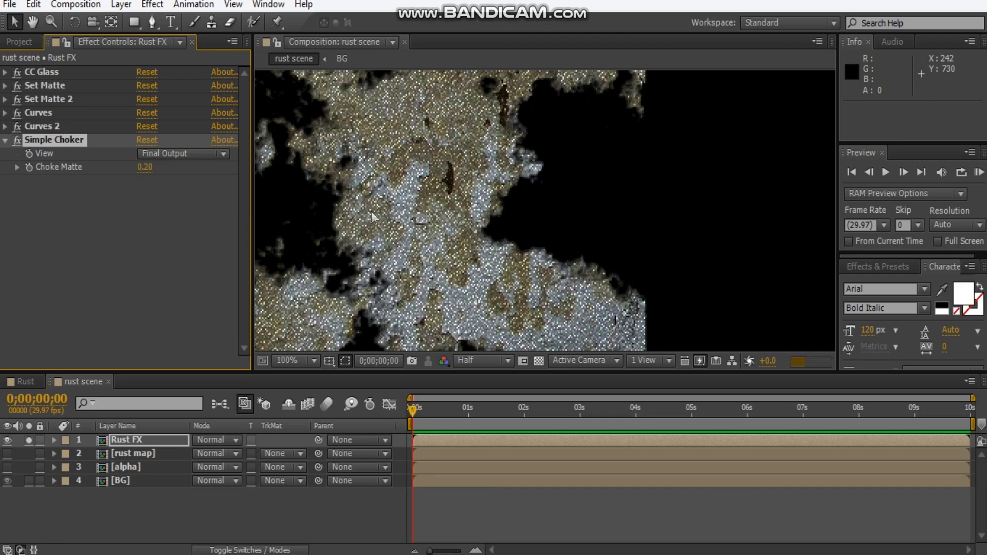
pyautogui.scroll(-1, 375, 214)
pyautogui.scroll(-1, 546, 213)
pyautogui.moveTo(626, 218); pyautogui.dragTo(532, 258)
pyautogui.scroll(1, 553, 226)
pyautogui.scroll(-1, 631, 205)
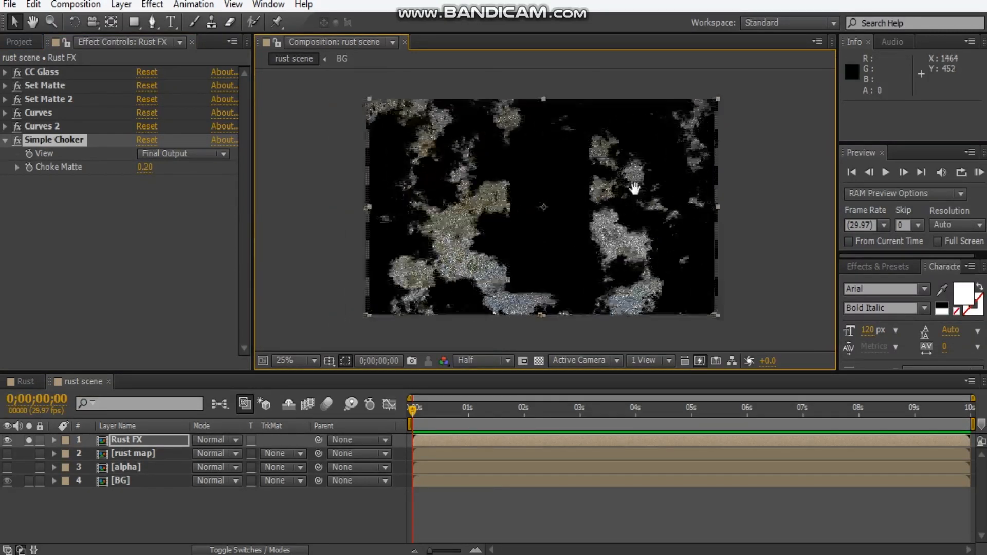
pyautogui.click(4, 143)
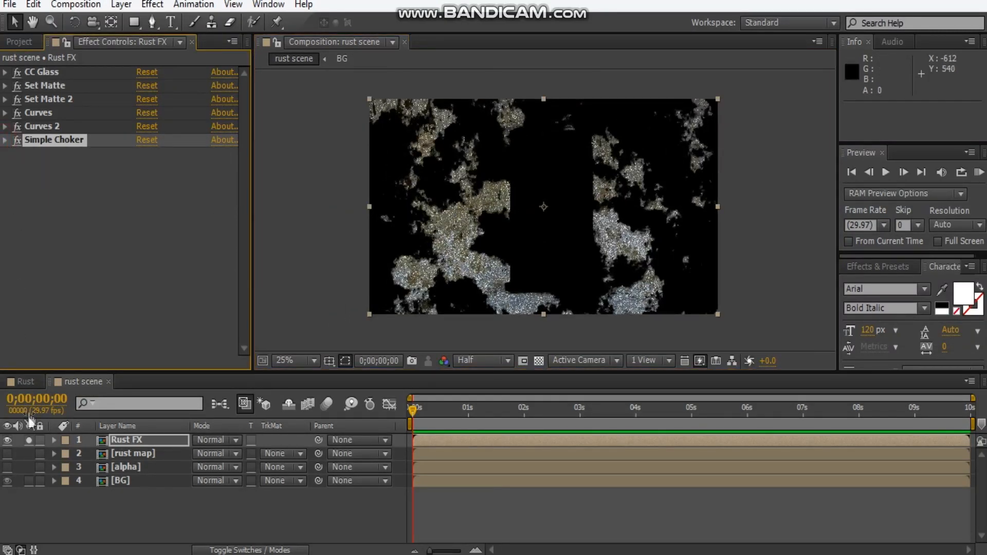
# Step: Turn off solo on Rust FX to view the rust patches over the wall background
pyautogui.click(29, 440)
pyautogui.scroll(1, 443, 206)
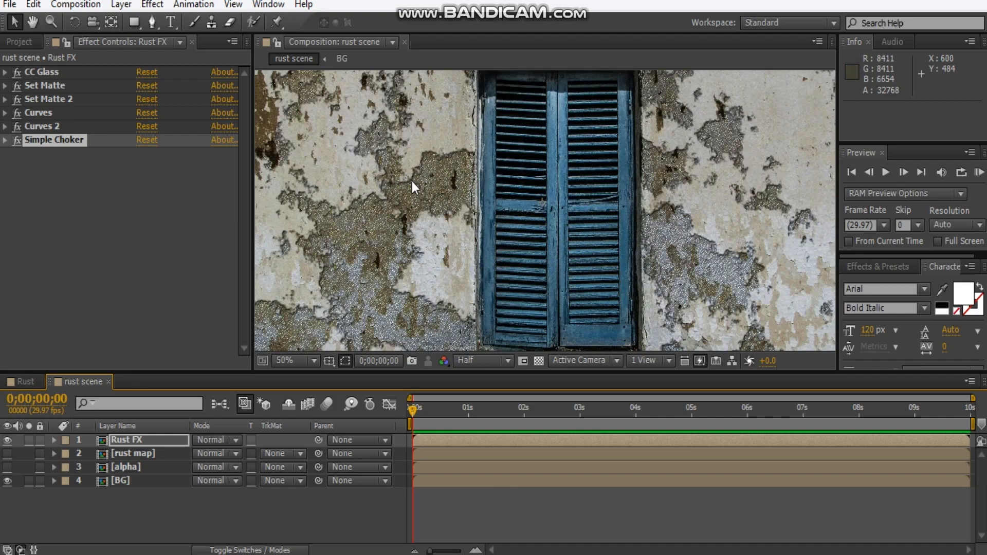
pyautogui.scroll(2, 412, 181)
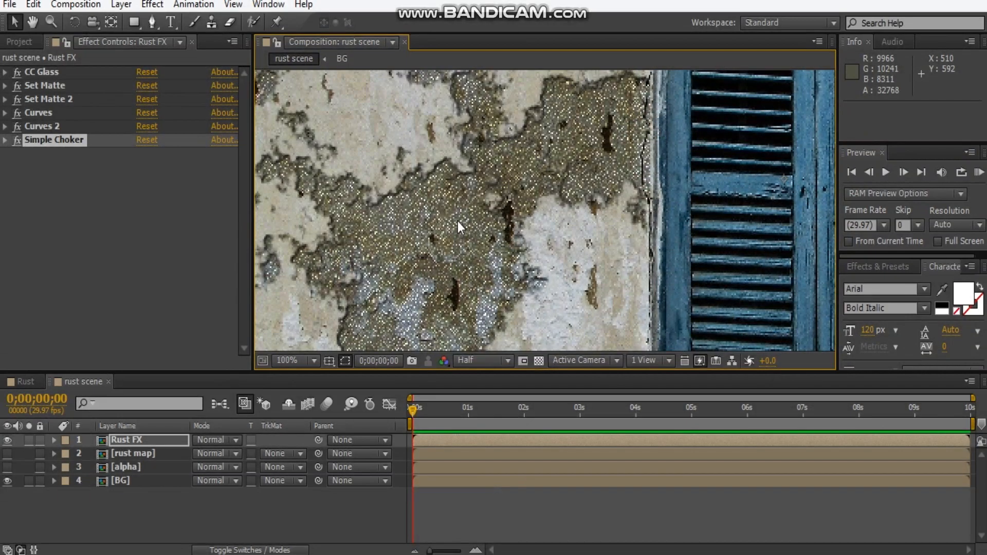
pyautogui.scroll(-2, 458, 221)
pyautogui.click(78, 270)
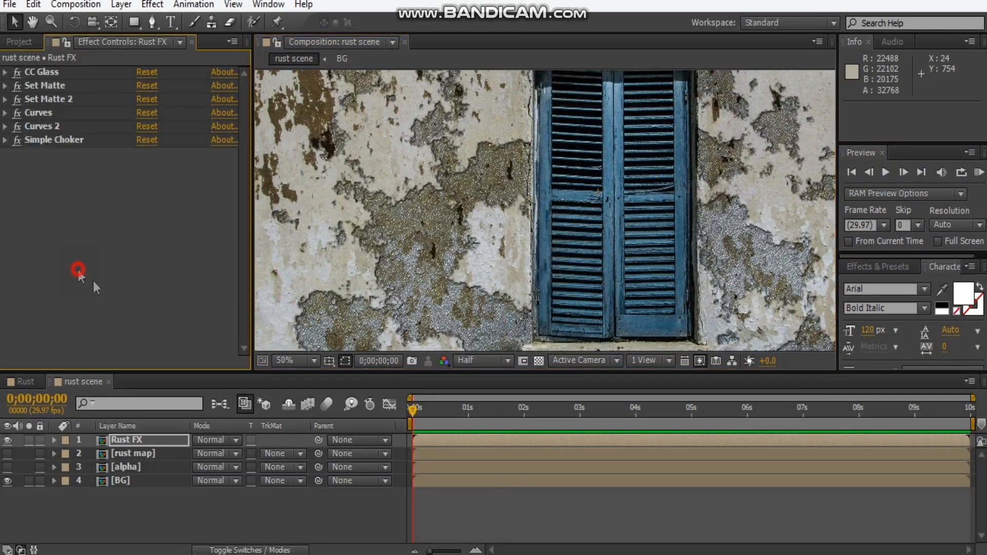
# Step: Duplicate the Rust FX layer, place the copy directly beneath the original and collapse the copy's effects
pyautogui.click(127, 438)
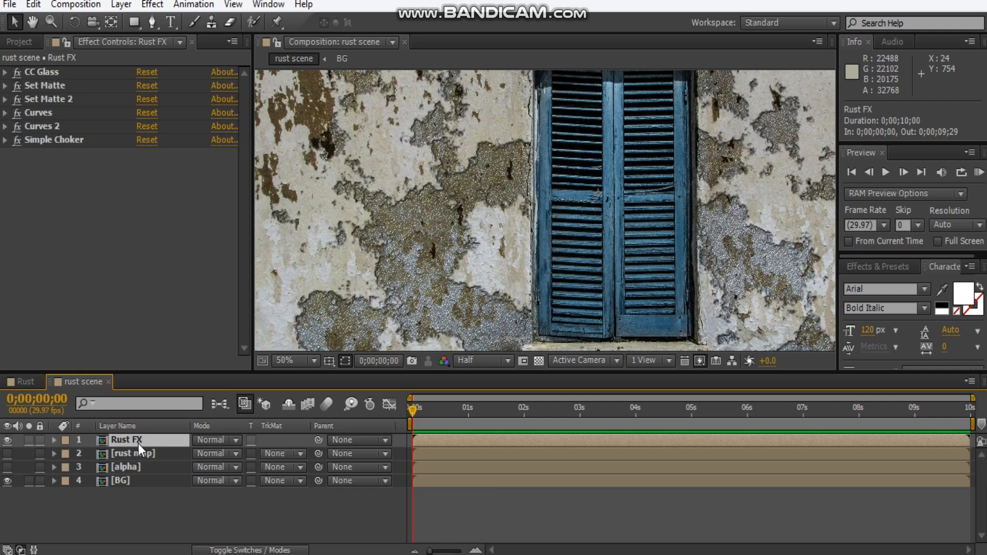
pyautogui.hotkey('ctrl', 'd')
pyautogui.moveTo(138, 444); pyautogui.dragTo(158, 458)
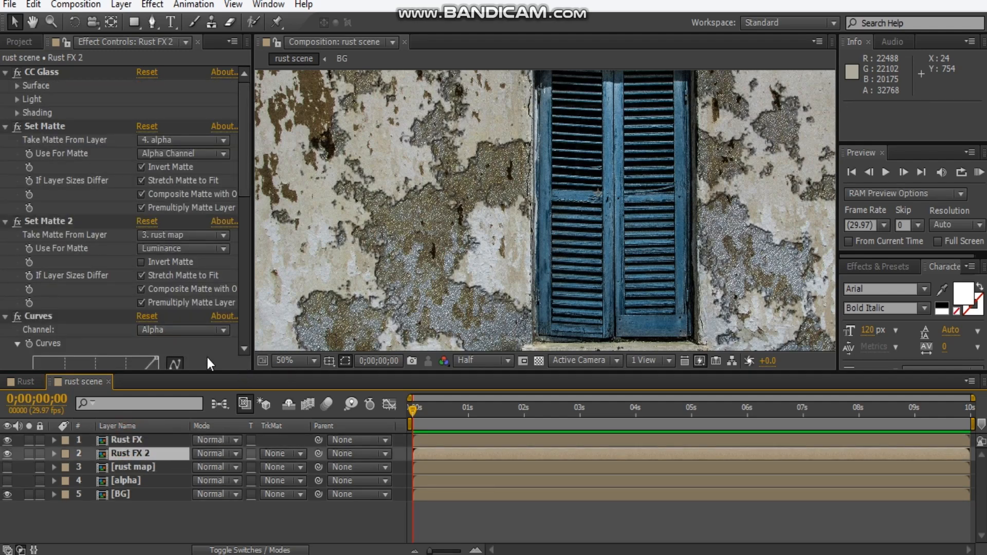
pyautogui.click(5, 74)
pyautogui.click(5, 86)
pyautogui.moveTo(360, 241); pyautogui.dragTo(390, 210)
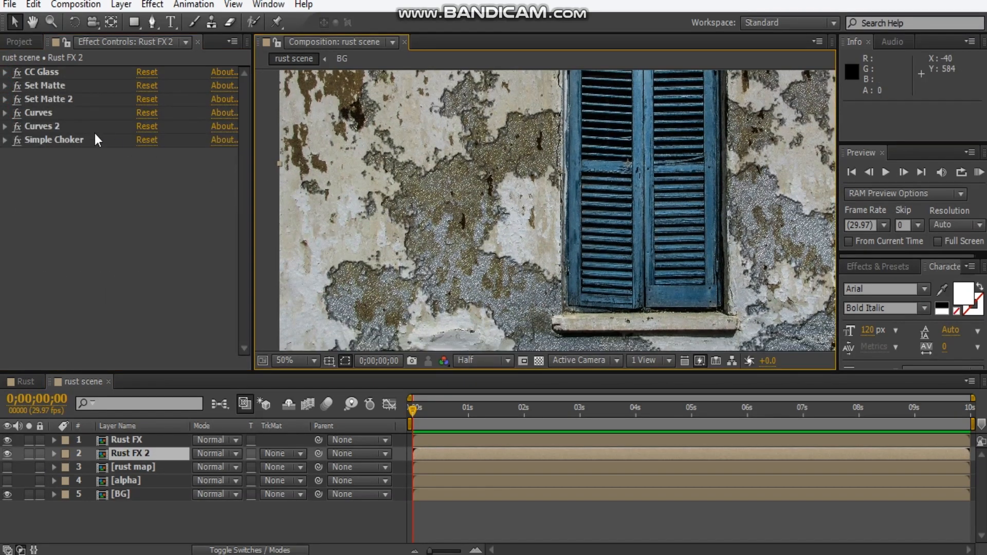
# Step: Disable the Curves 2 effect on Rust FX 2 and solo that layer
pyautogui.click(17, 127)
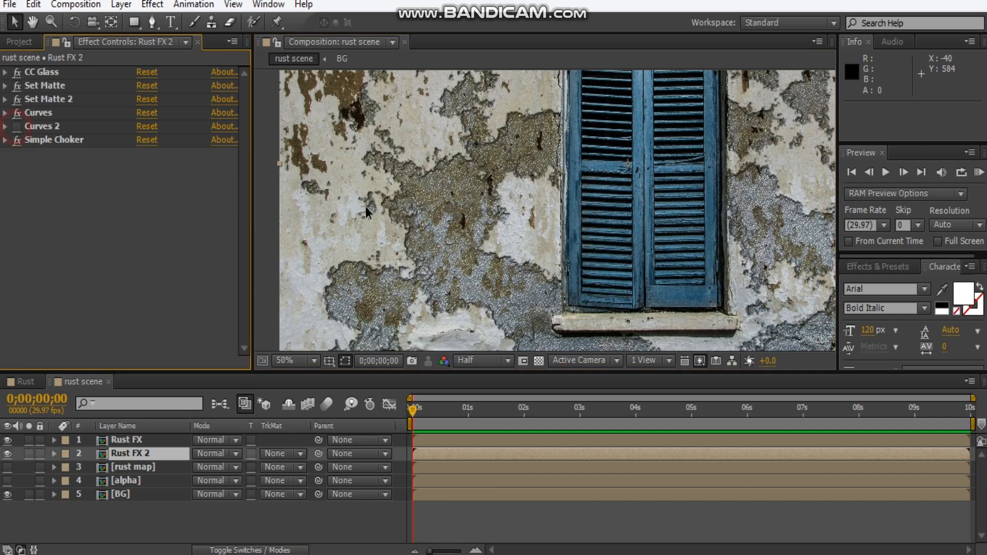
pyautogui.click(17, 127)
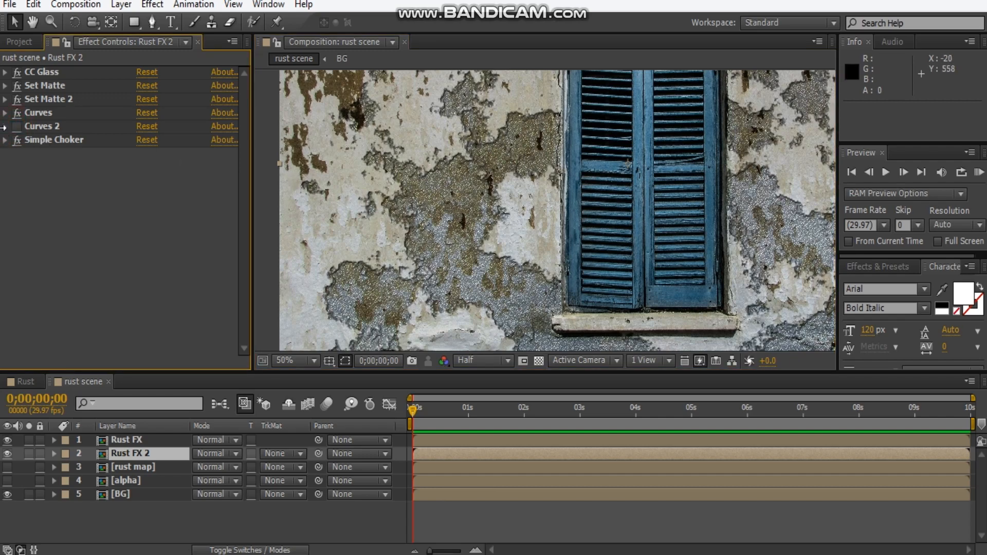
pyautogui.click(5, 126)
pyautogui.click(7, 128)
pyautogui.scroll(1, 483, 223)
pyautogui.moveTo(333, 255); pyautogui.dragTo(399, 270)
pyautogui.click(29, 454)
pyautogui.scroll(-1, 439, 239)
pyautogui.scroll(1, 399, 221)
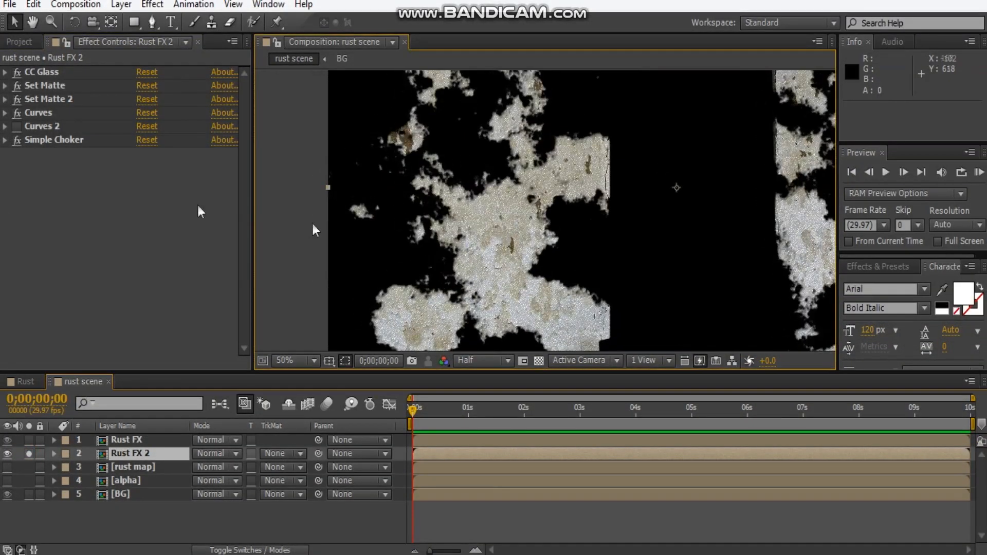
# Step: Add a Drop Shadow effect to Rust FX 2 and set its direction to 240°
pyautogui.rightClick(63, 190)
pyautogui.moveTo(149, 204)
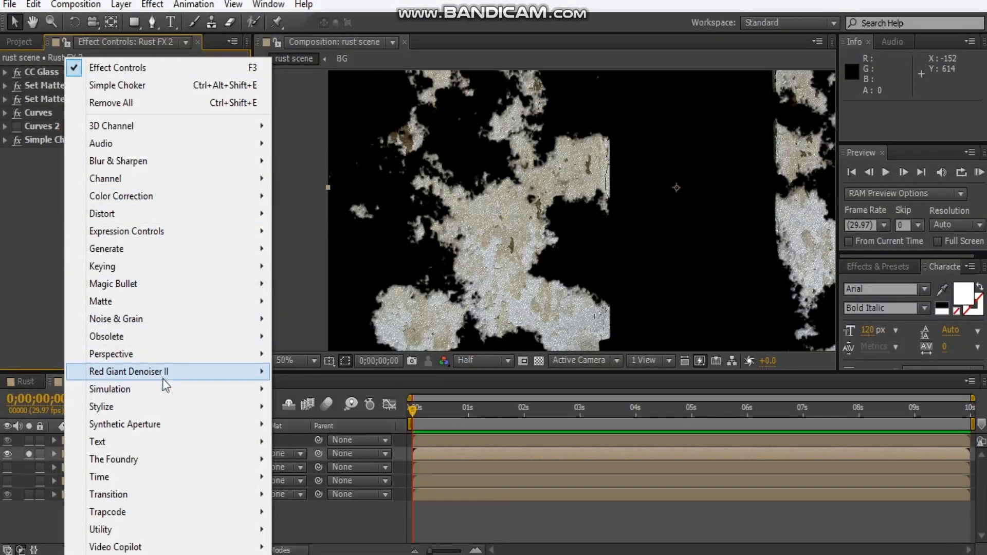
pyautogui.moveTo(155, 355)
pyautogui.click(324, 495)
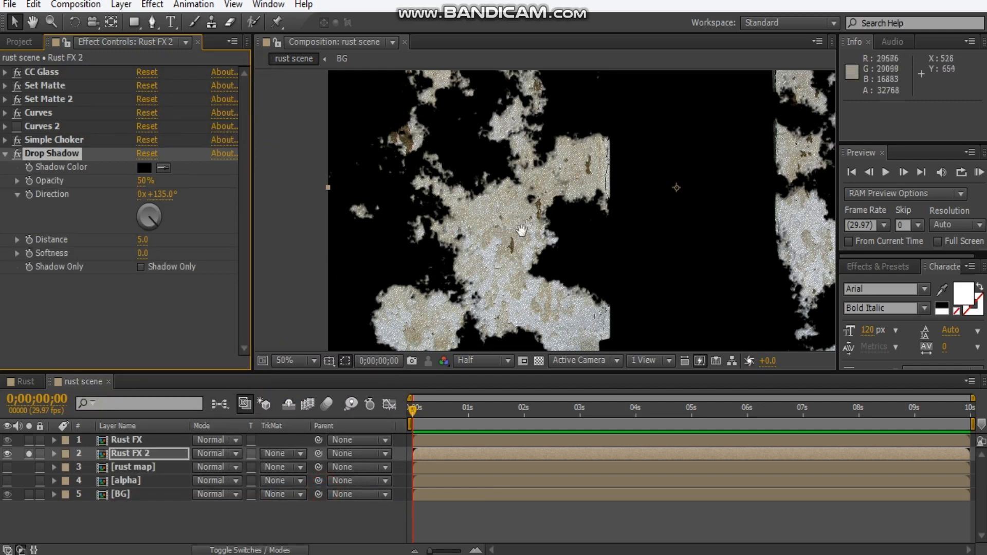
pyautogui.scroll(2, 514, 226)
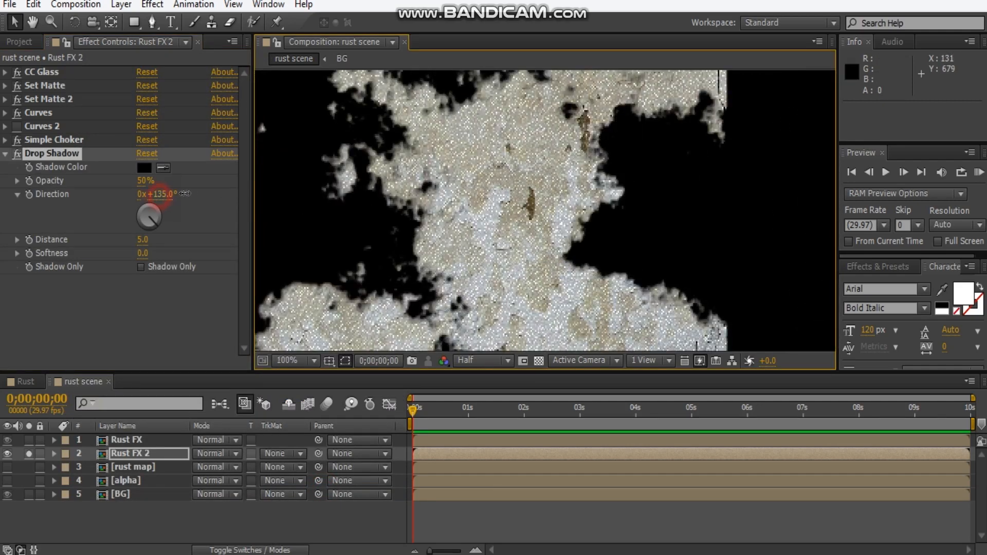
pyautogui.click(231, 192)
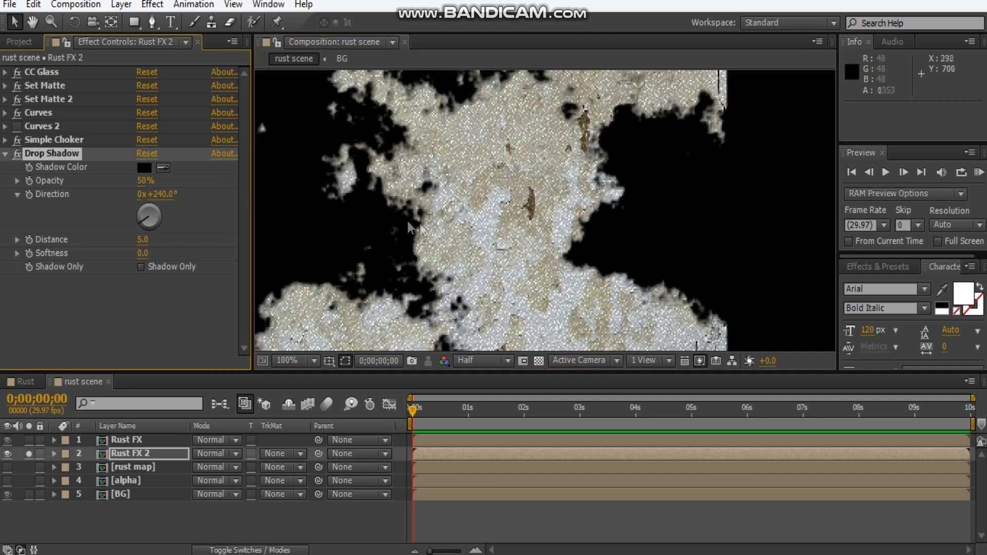
# Step: With the transparency grid on, set the drop shadow's distance to 2, softness to 1 and opacity to 75%
pyautogui.click(539, 361)
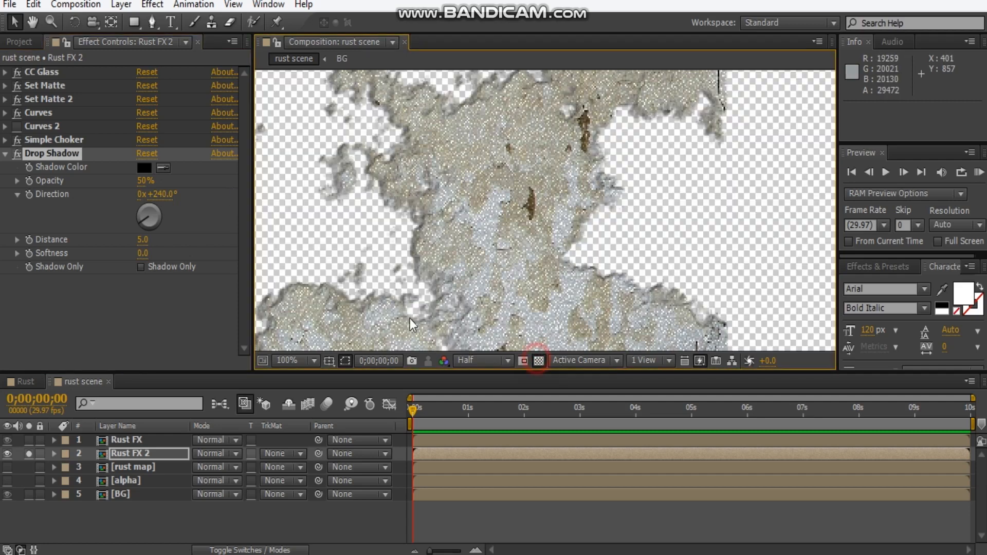
pyautogui.scroll(1, 445, 250)
pyautogui.click(147, 240)
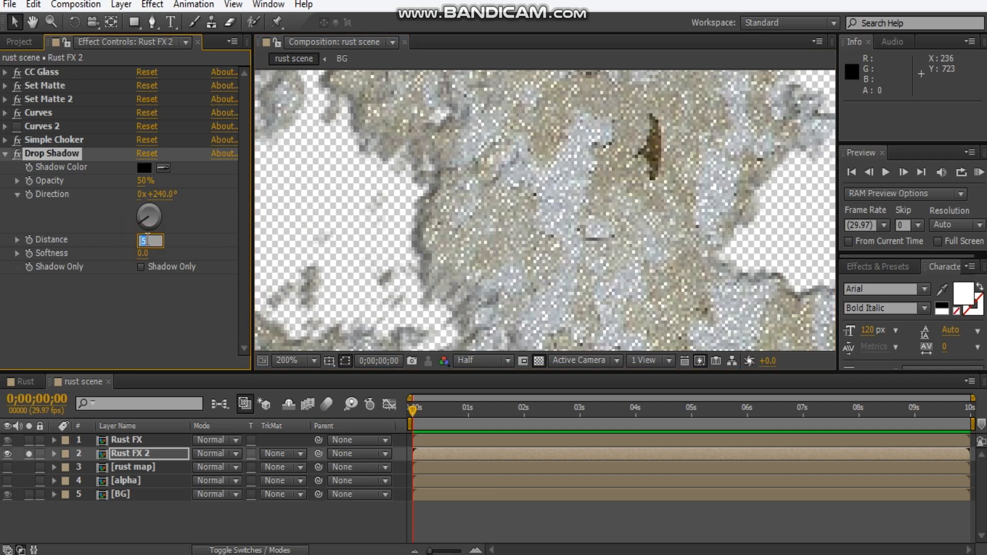
pyautogui.write('2')
pyautogui.press('Return')
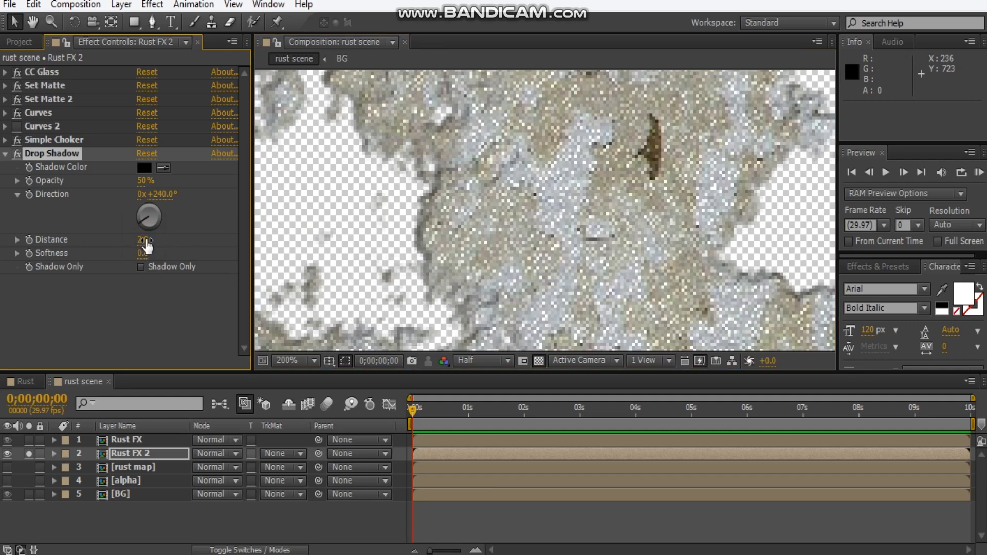
pyautogui.click(144, 254)
pyautogui.write('1')
pyautogui.press('Return')
pyautogui.click(144, 183)
pyautogui.write('75')
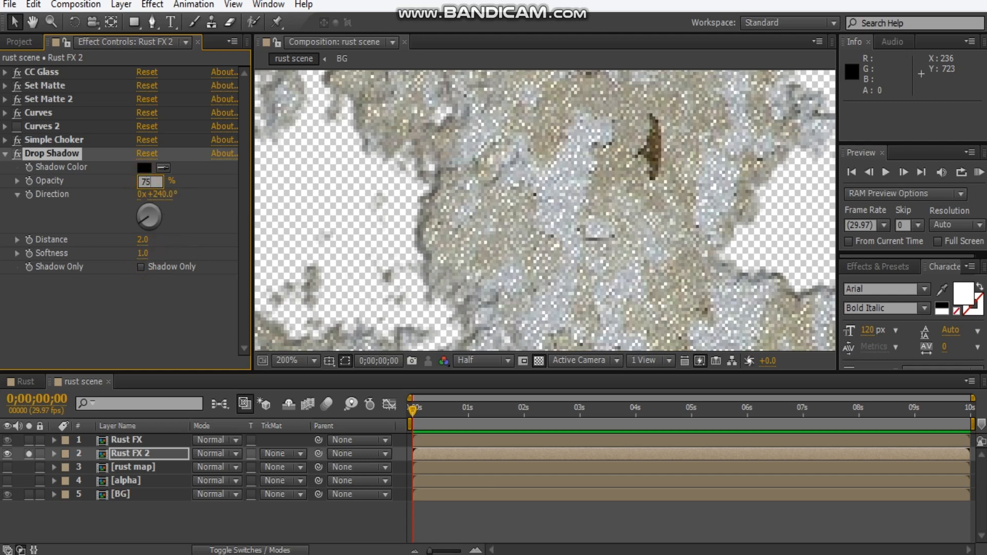
pyautogui.press('Return')
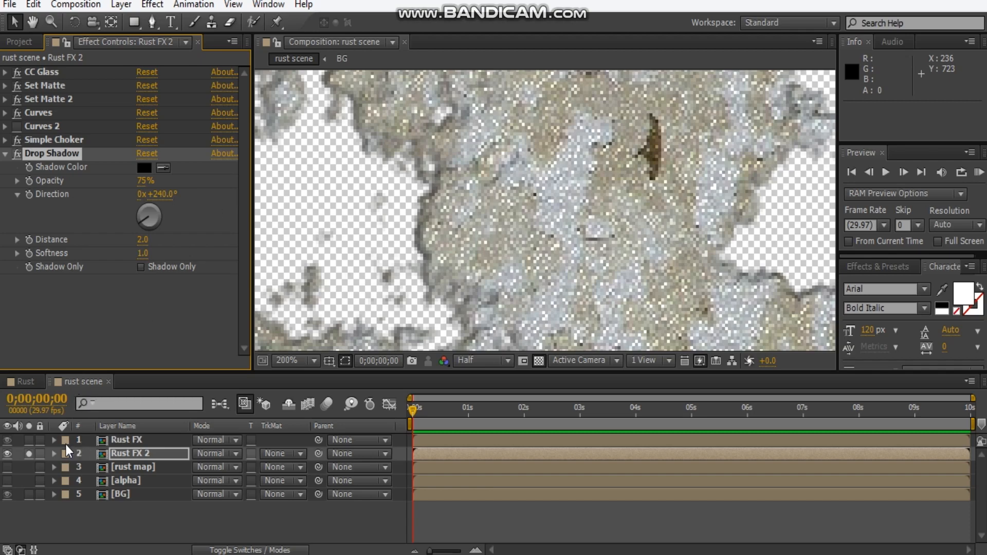
# Step: Turn off solo on Rust FX 2 and check the shadowed rust edges against the wall
pyautogui.click(27, 453)
pyautogui.scroll(-4, 519, 197)
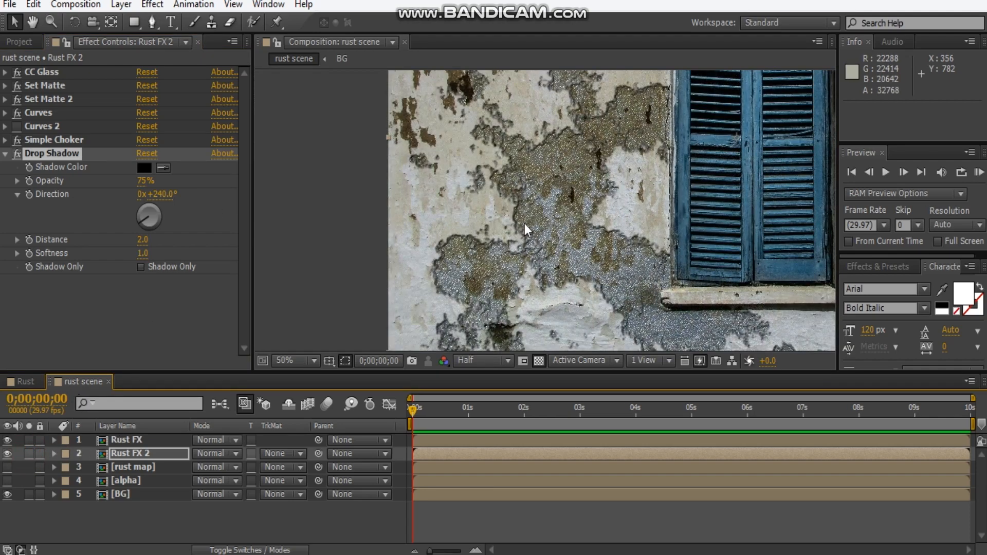
pyautogui.scroll(2, 520, 198)
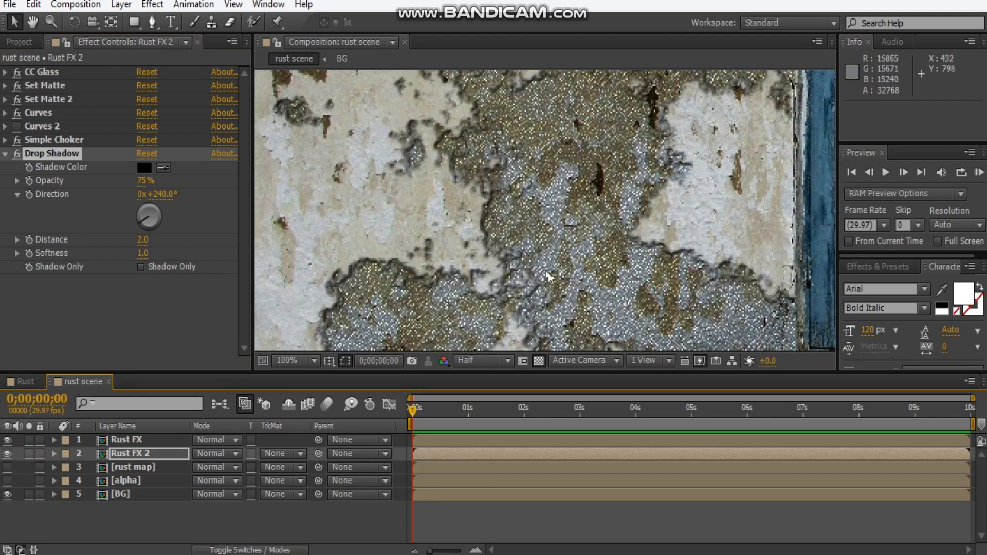
pyautogui.moveTo(518, 207); pyautogui.dragTo(458, 226)
pyautogui.scroll(-1, 637, 206)
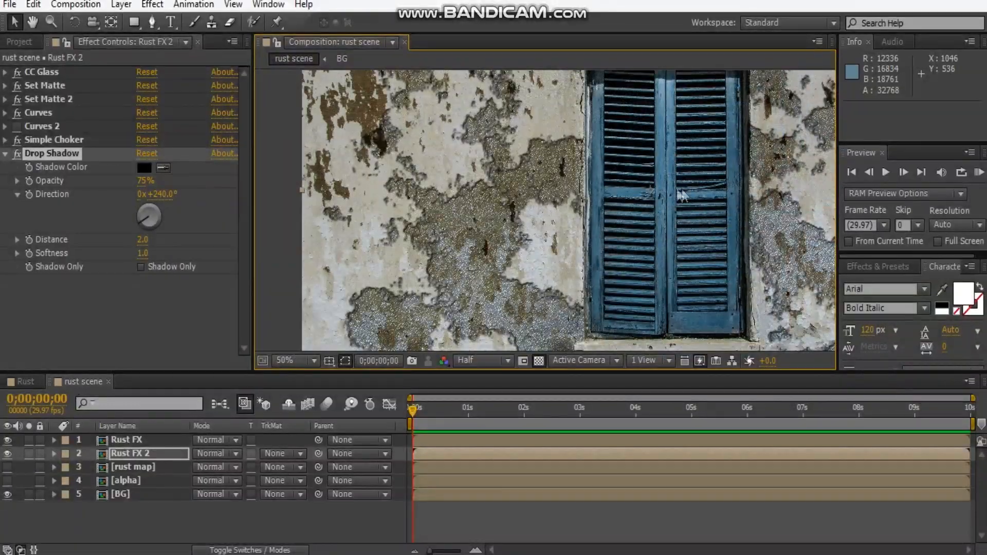
# Step: Set the CC Glass surface height on the Rust FX 2 layer to 15
pyautogui.moveTo(684, 193); pyautogui.dragTo(630, 199)
pyautogui.scroll(1, 629, 199)
pyautogui.scroll(-1, 530, 237)
pyautogui.moveTo(540, 239); pyautogui.dragTo(480, 293)
pyautogui.scroll(1, 524, 254)
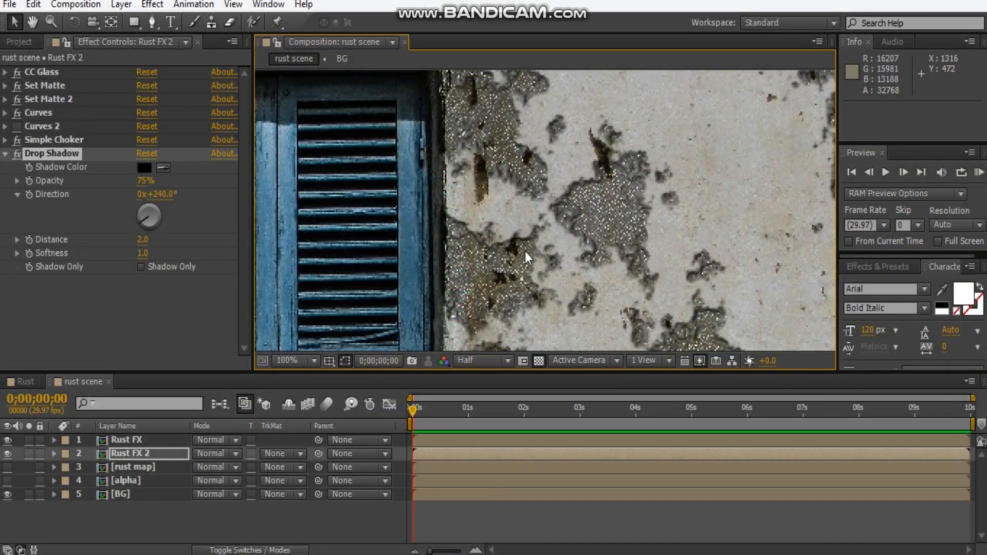
pyautogui.click(153, 441)
pyautogui.click(135, 455)
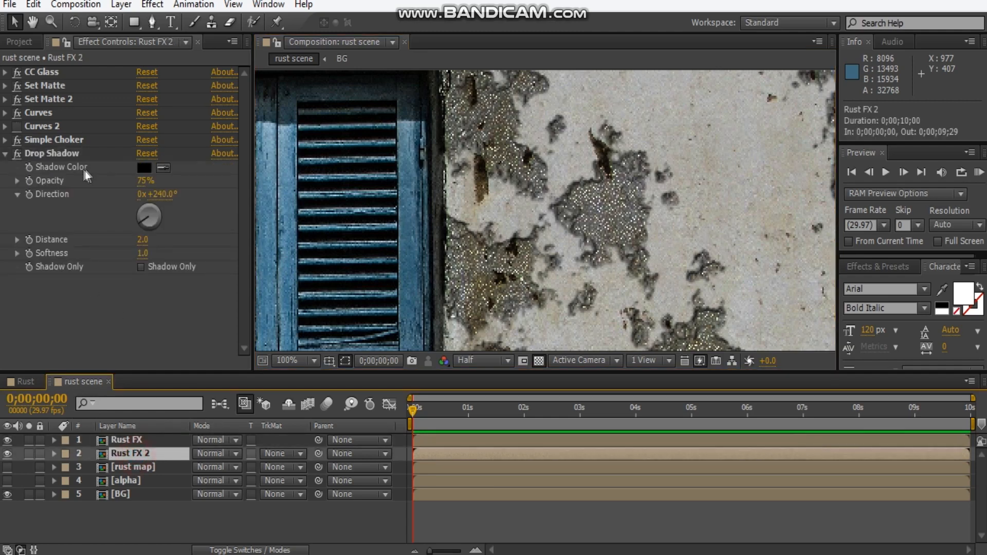
pyautogui.click(5, 154)
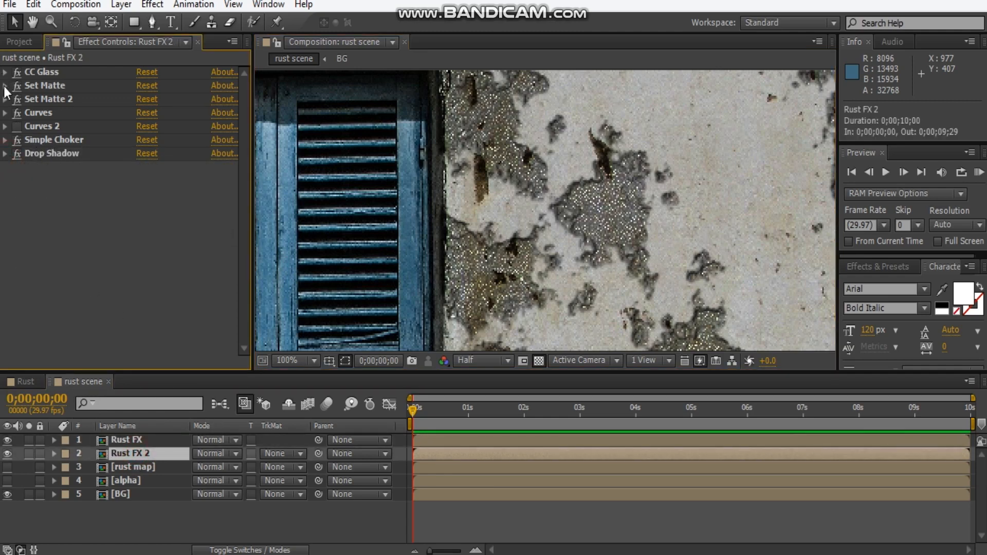
pyautogui.click(5, 73)
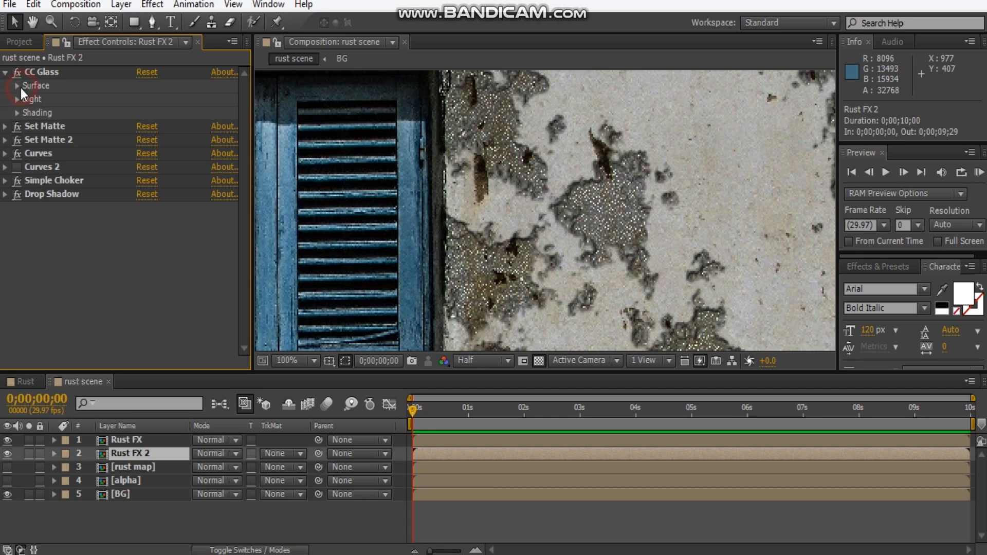
pyautogui.click(19, 87)
pyautogui.click(146, 140)
pyautogui.moveTo(145, 140)
pyautogui.mouseDown()
pyautogui.moveTo(176, 142)
pyautogui.moveTo(144, 142)
pyautogui.mouseUp()
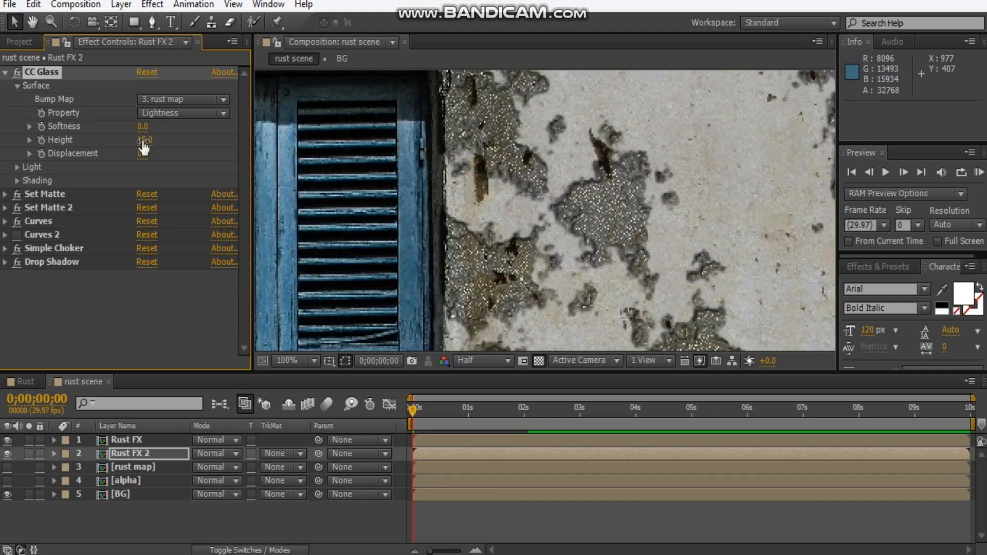
pyautogui.scroll(1, 537, 214)
pyautogui.scroll(-1, 537, 214)
pyautogui.scroll(-2, 356, 212)
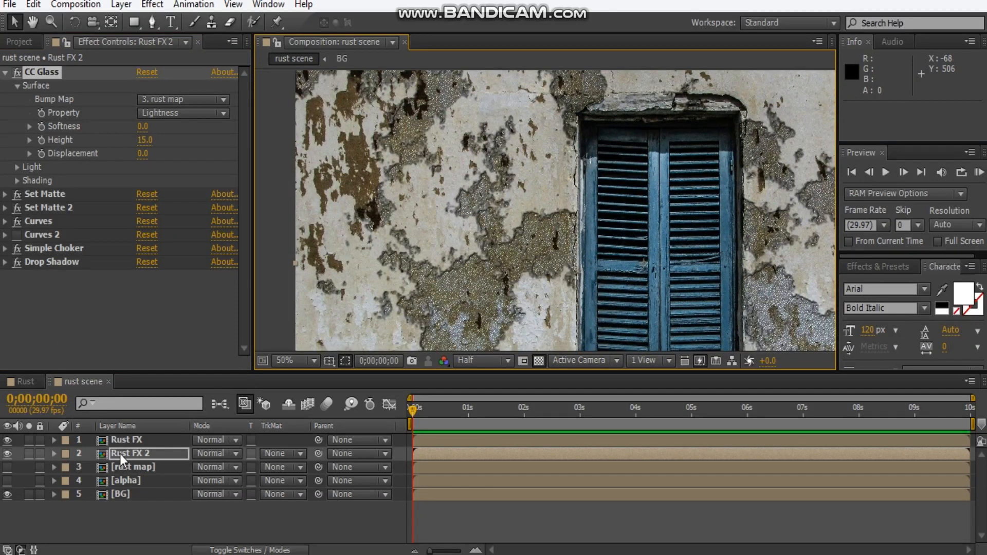
# Step: Reshape the Alpha channel of Rust FX 2's first Curves effect into a steep transition around the midpoint
pyautogui.click(4, 222)
pyautogui.click(154, 192)
pyautogui.click(189, 279)
pyautogui.click(160, 191)
pyautogui.click(146, 202)
pyautogui.click(174, 191)
pyautogui.click(177, 278)
pyautogui.click(146, 179)
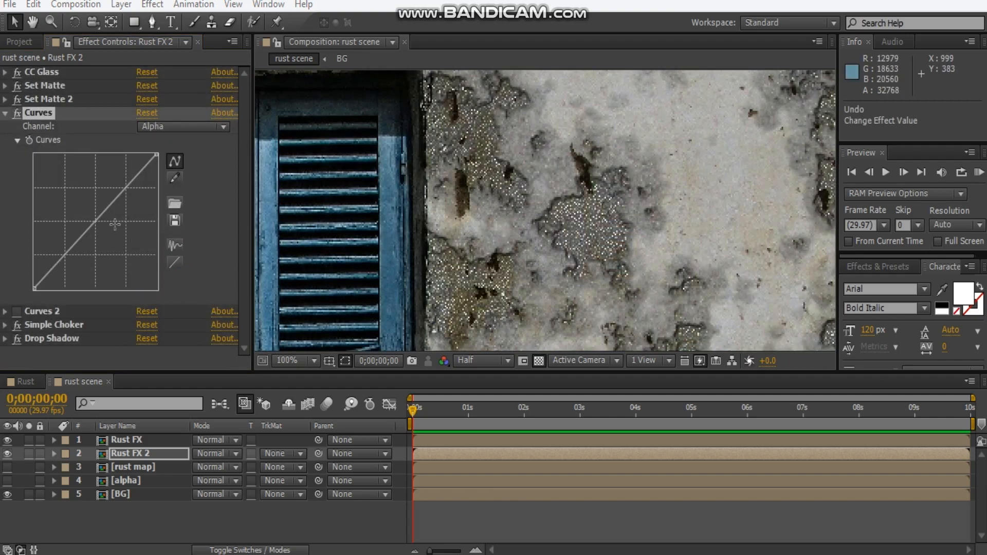
pyautogui.moveTo(100, 218); pyautogui.dragTo(100, 156)
pyautogui.moveTo(62, 247); pyautogui.dragTo(98, 277)
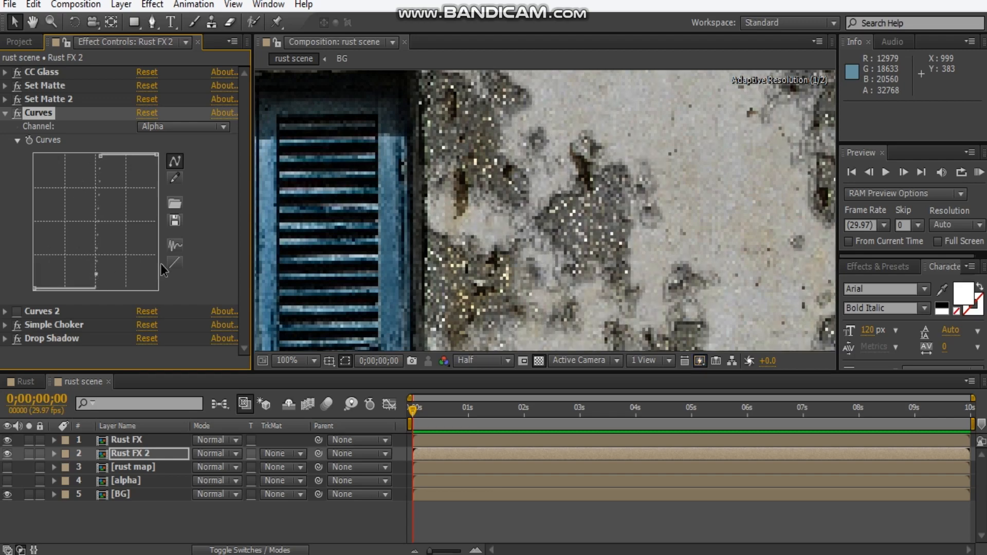
# Step: Shift the alpha curve's upper point slightly toward the darker values so the transition becomes nearly vertical
pyautogui.scroll(1, 544, 212)
pyautogui.scroll(-1, 545, 212)
pyautogui.moveTo(592, 190); pyautogui.dragTo(372, 276)
pyautogui.scroll(1, 576, 203)
pyautogui.scroll(-1, 578, 203)
pyautogui.moveTo(547, 92); pyautogui.dragTo(536, 195)
pyautogui.scroll(1, 537, 194)
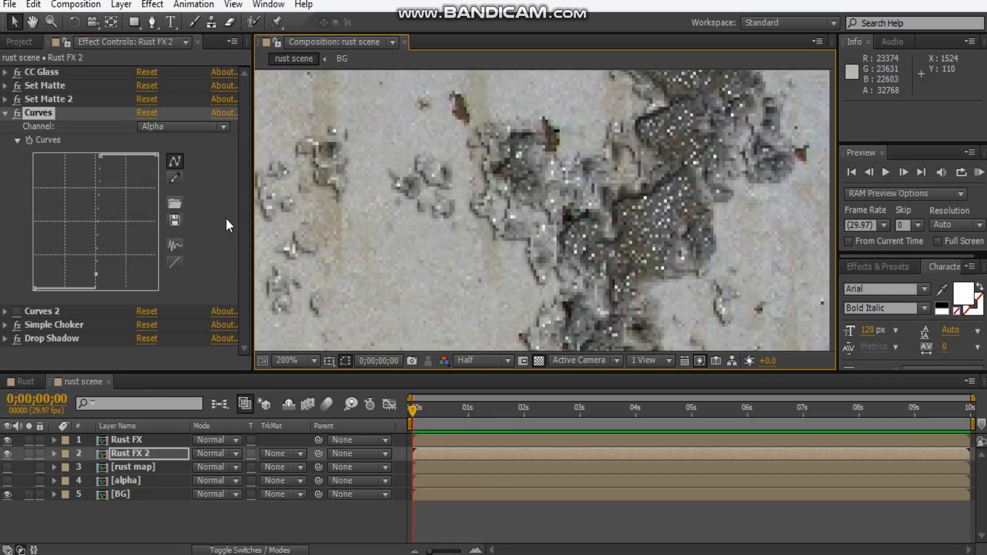
pyautogui.moveTo(101, 158); pyautogui.dragTo(97, 156)
# Step: Examine the rust edges on the wall beside the shuttered window with the sharpened alpha
pyautogui.scroll(-2, 483, 224)
pyautogui.moveTo(392, 262); pyautogui.dragTo(588, 146)
pyautogui.moveTo(361, 261); pyautogui.dragTo(474, 209)
pyautogui.scroll(1, 349, 219)
pyautogui.scroll(-1, 349, 218)
pyautogui.moveTo(332, 237); pyautogui.dragTo(410, 223)
pyautogui.scroll(1, 410, 223)
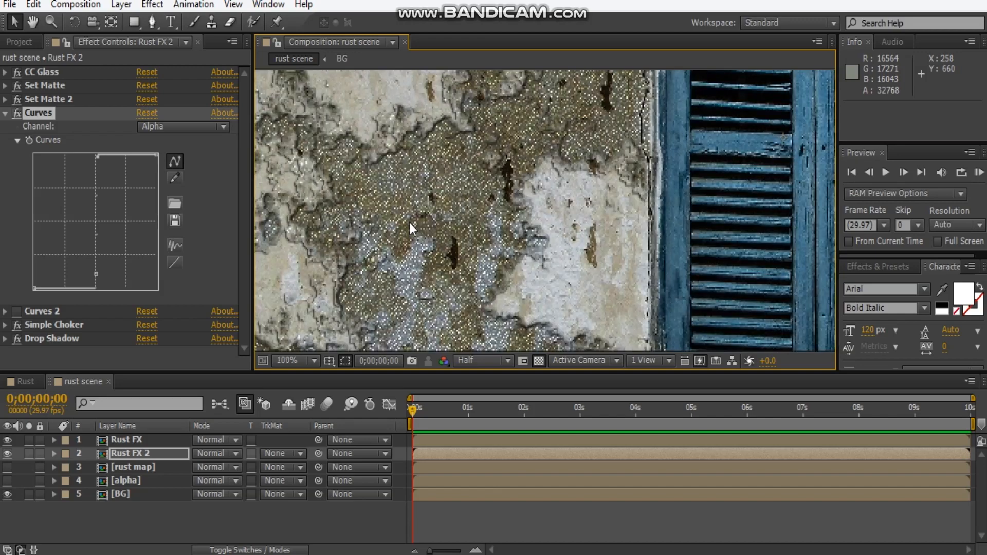
# Step: Add an Inner Shadow layer style to the Rust FX layer
pyautogui.click(135, 440)
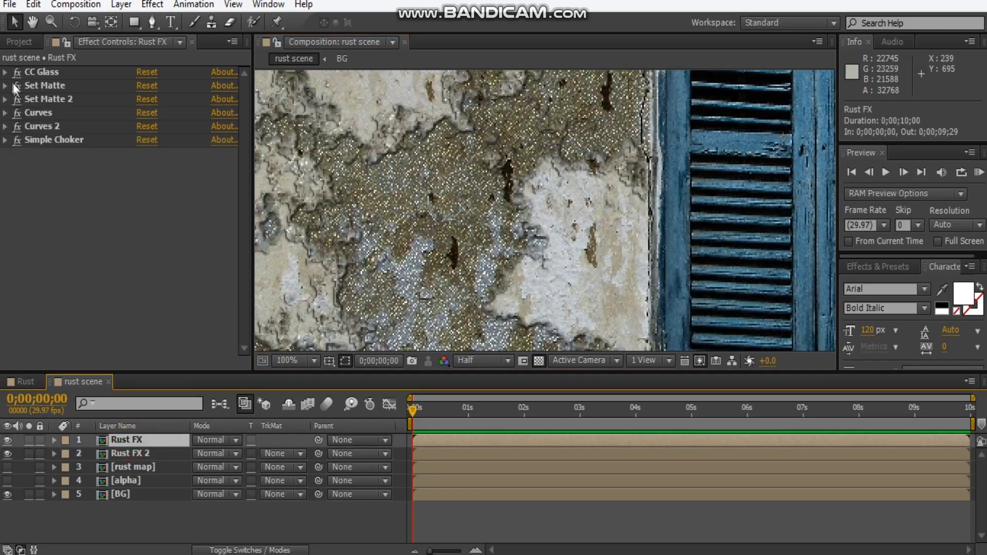
pyautogui.click(119, 226)
pyautogui.click(121, 4)
pyautogui.moveTo(381, 387)
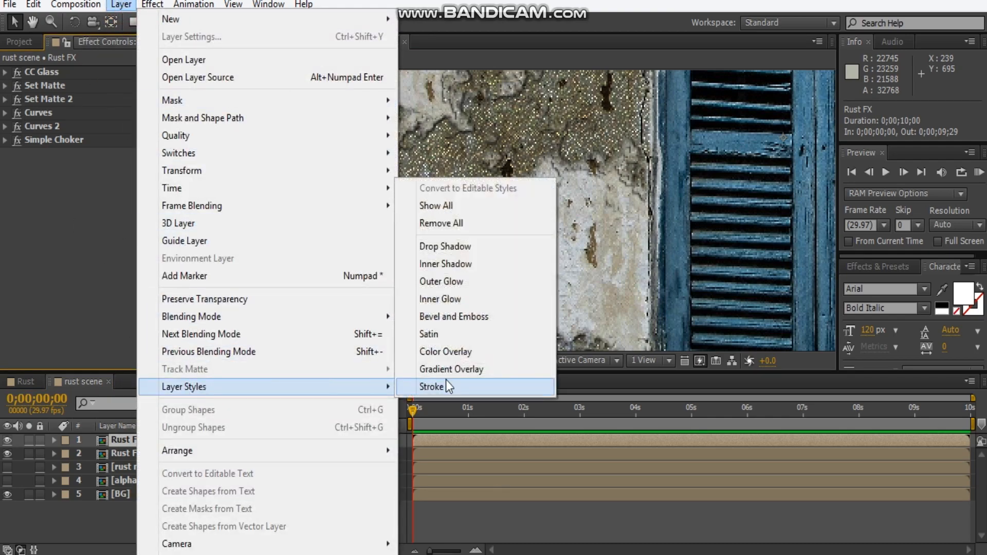
pyautogui.click(460, 263)
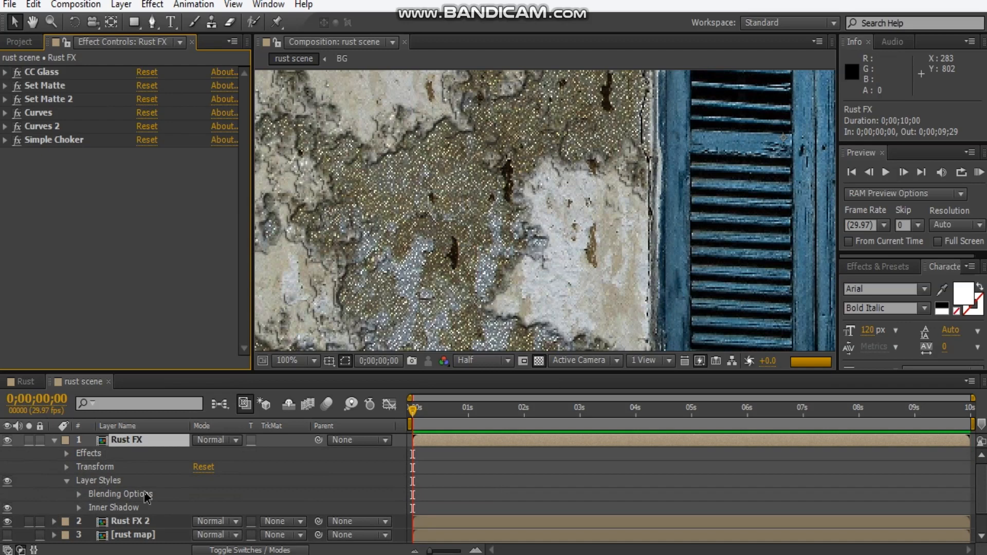
# Step: Solo the Rust FX layer and set its inner shadow opacity to 100%
pyautogui.click(29, 441)
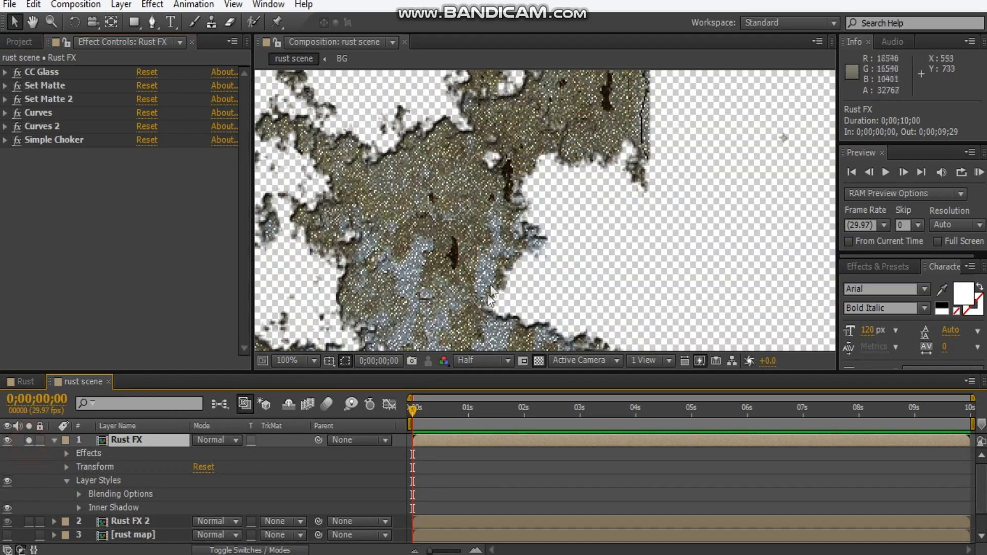
pyautogui.click(78, 508)
pyautogui.moveTo(196, 482); pyautogui.dragTo(517, 473)
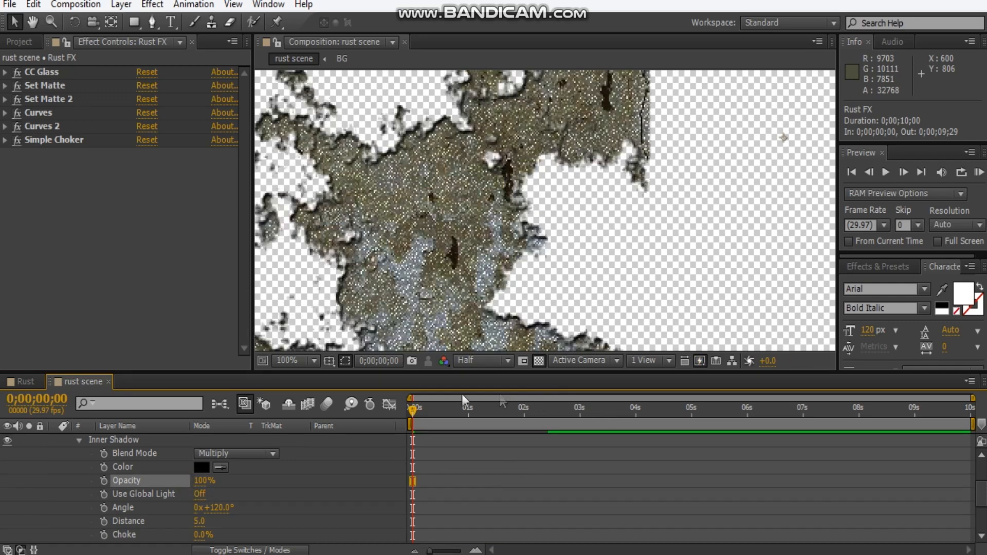
# Step: Set the Rust FX inner shadow's angle to 45° and its distance to 2
pyautogui.moveTo(217, 507); pyautogui.dragTo(207, 508)
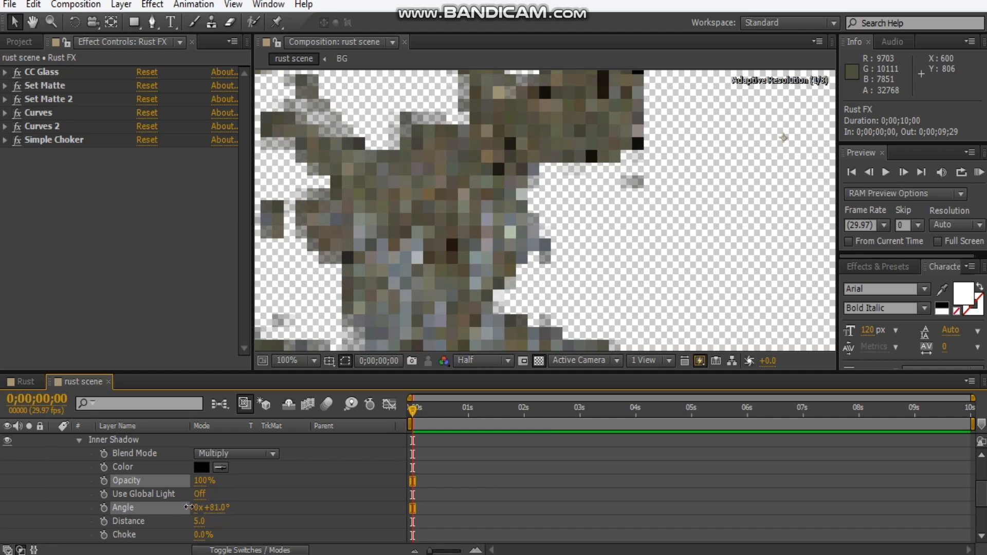
pyautogui.moveTo(176, 509); pyautogui.dragTo(172, 509)
pyautogui.click(217, 508)
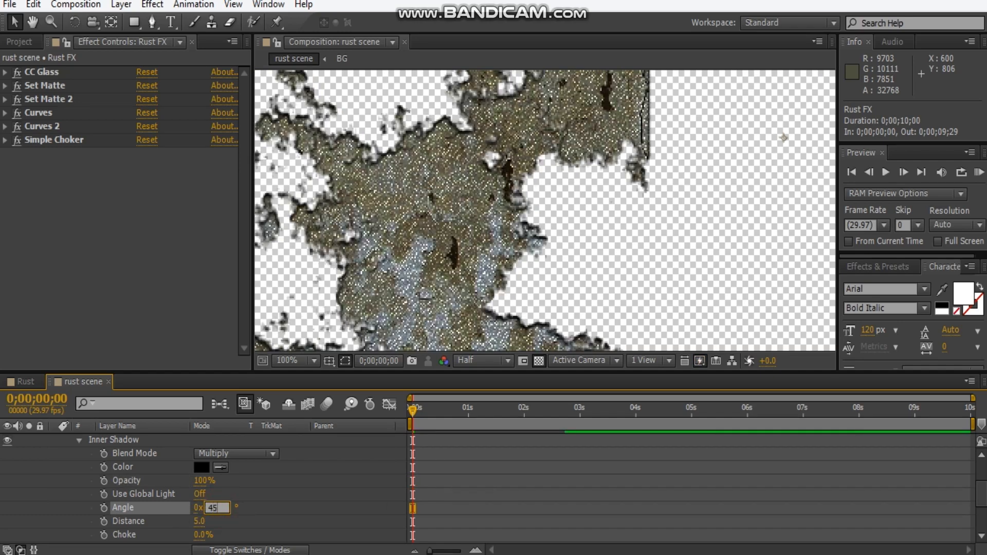
pyautogui.press('Return')
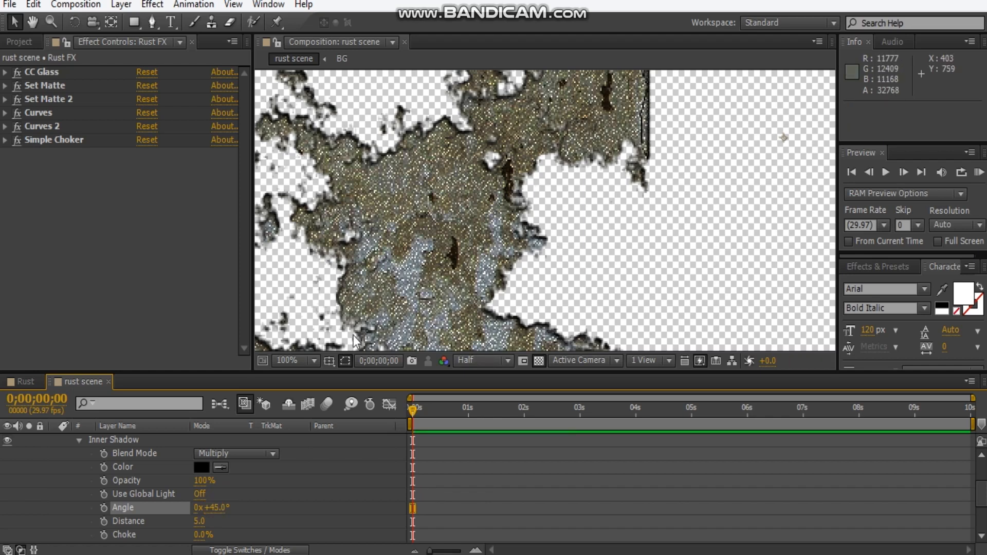
pyautogui.scroll(-3, 227, 482)
pyautogui.click(201, 481)
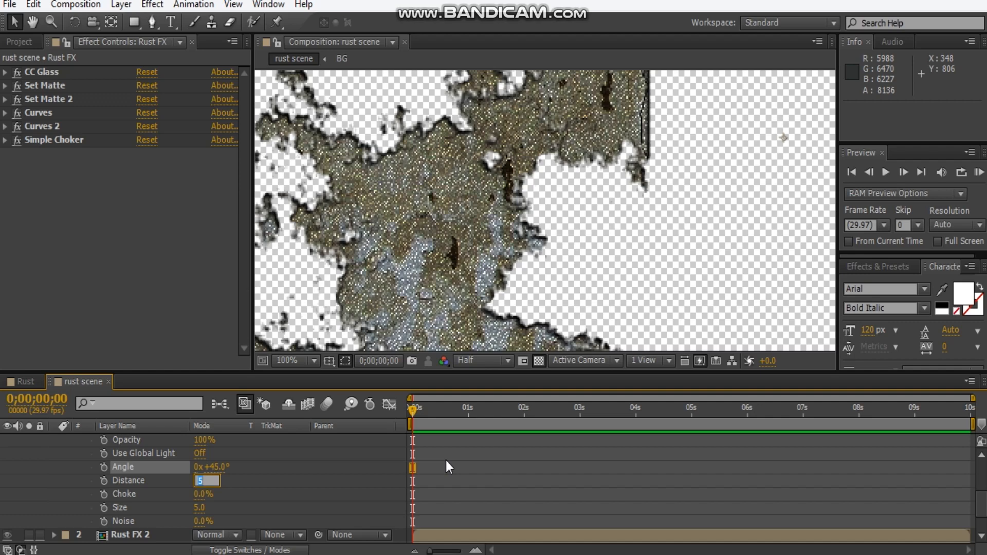
pyautogui.press('Return')
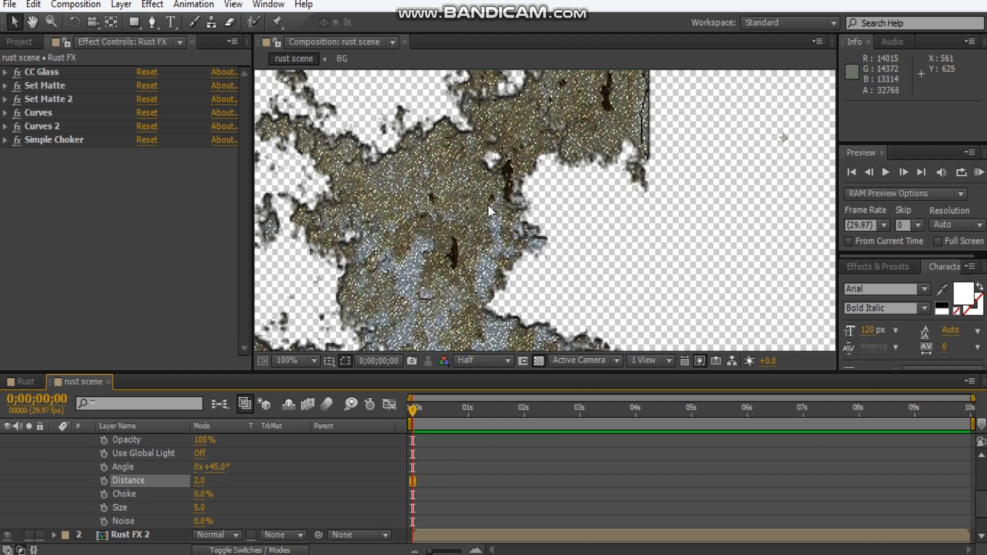
# Step: Check the inner-shadowed edges of Rust FX, then turn off its solo and review the rust against the full wall
pyautogui.scroll(-1, 472, 203)
pyautogui.moveTo(646, 192); pyautogui.dragTo(515, 257)
pyautogui.scroll(1, 708, 213)
pyautogui.moveTo(707, 194); pyautogui.dragTo(451, 283)
pyautogui.scroll(1, 620, 217)
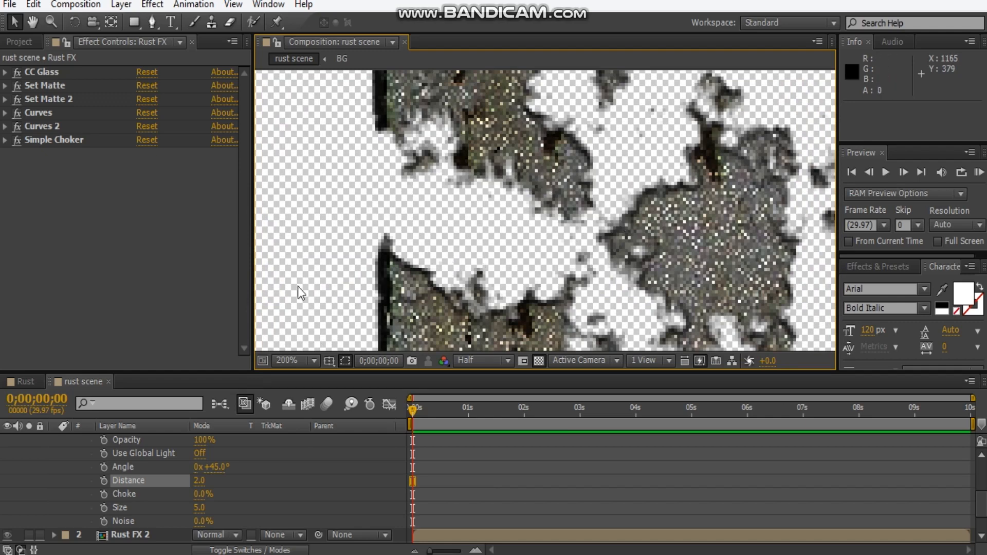
pyautogui.scroll(4, 48, 481)
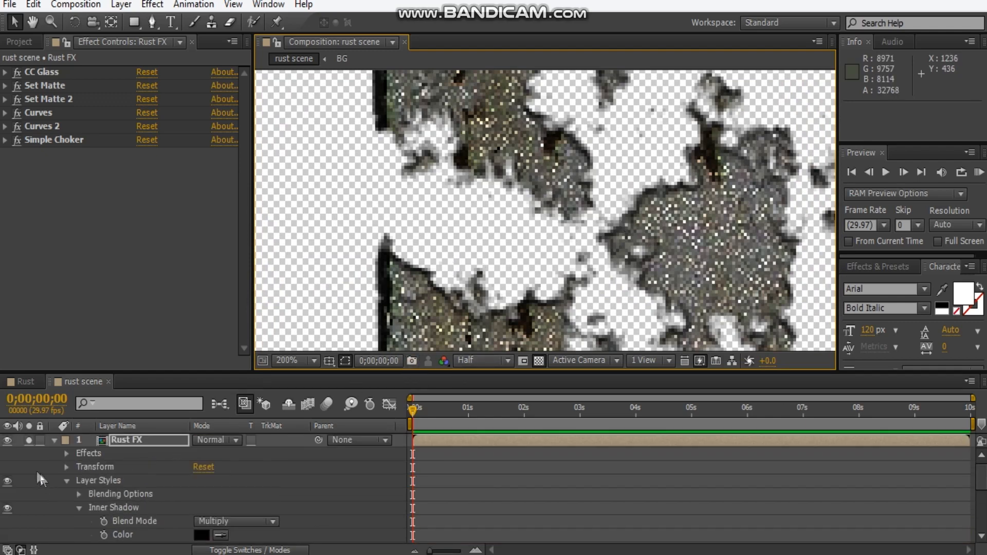
pyautogui.click(55, 442)
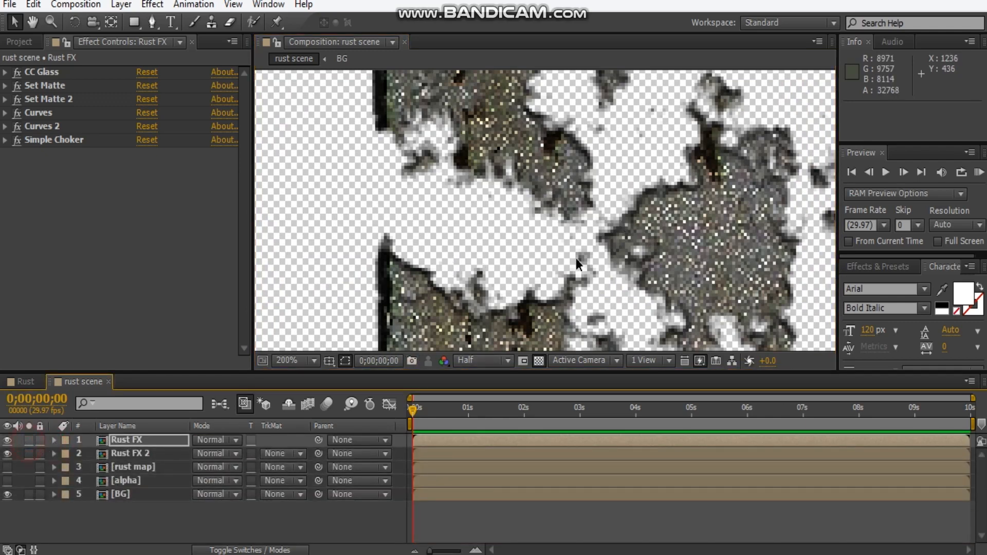
pyautogui.scroll(-3, 576, 259)
pyautogui.scroll(4, 502, 254)
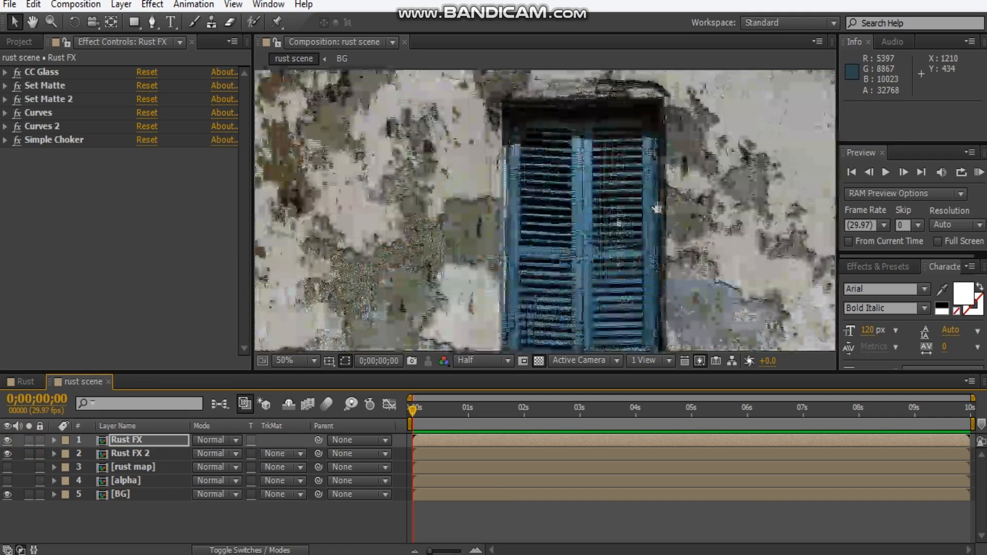
pyautogui.scroll(-1, 529, 192)
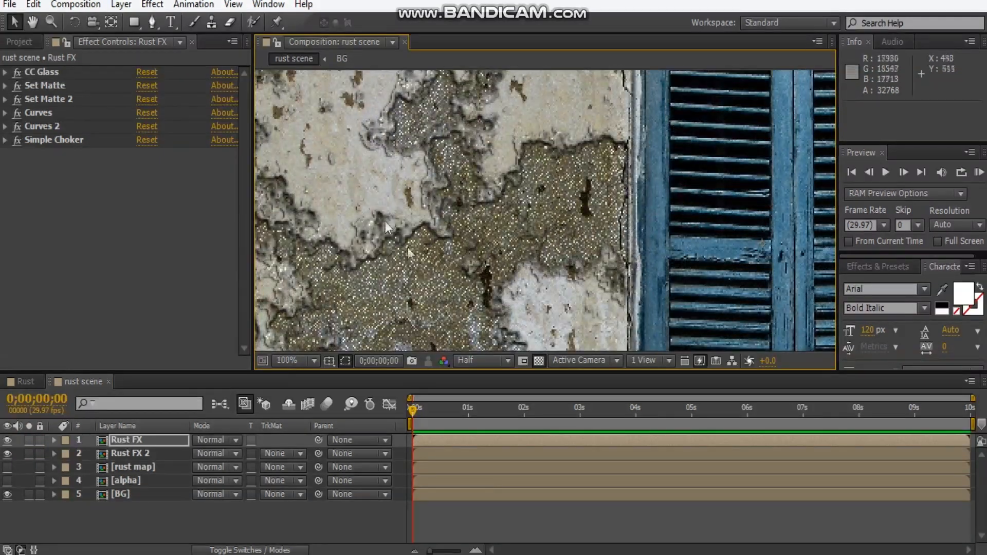
pyautogui.scroll(-1, 400, 276)
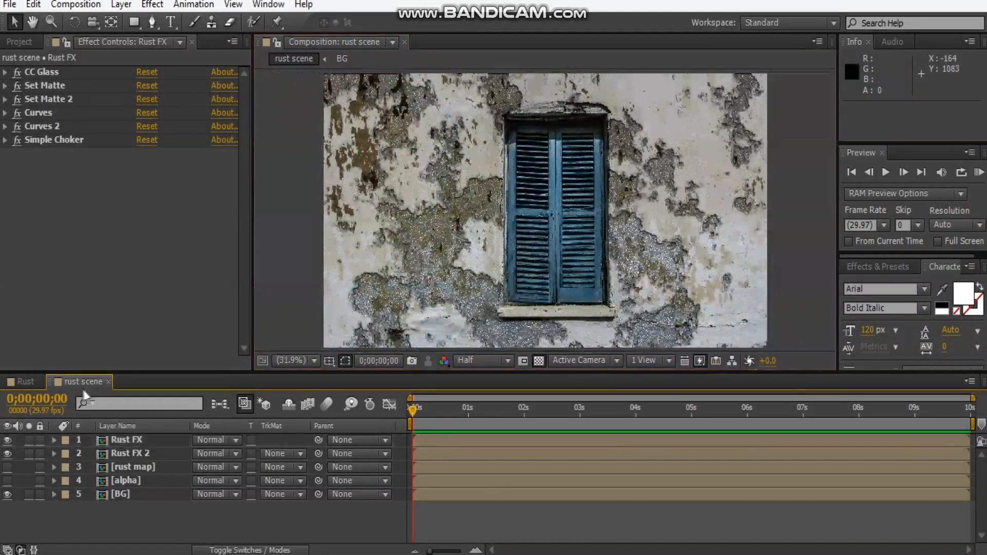
# Step: Create a black 1920 × 1080 px solid named "light rays"
pyautogui.hotkey('ctrl', 'y')
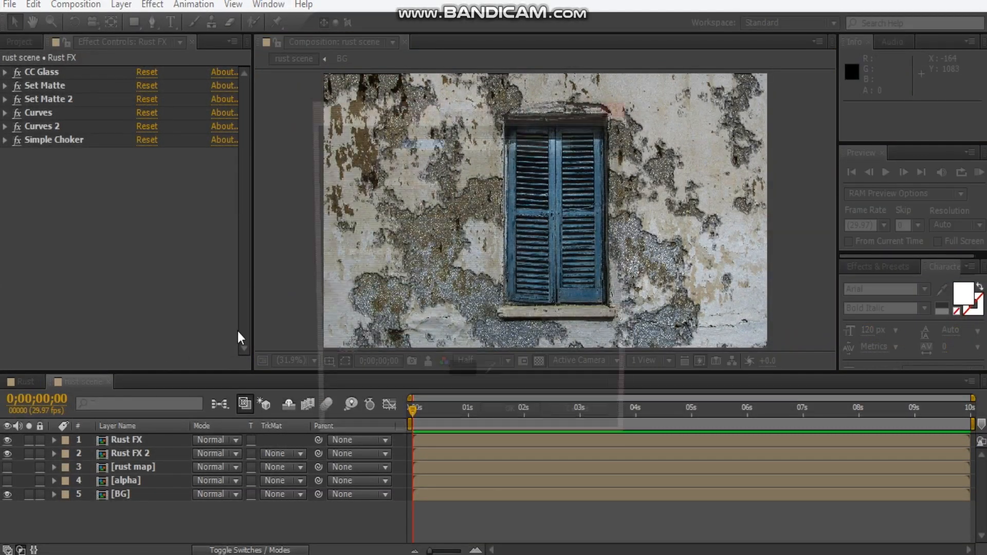
pyautogui.press('BackSpace')
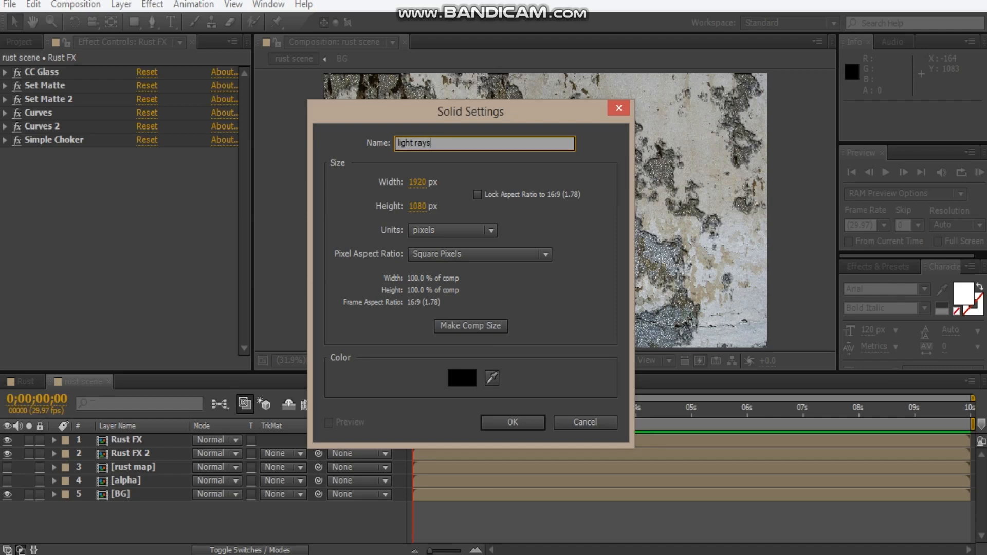
pyautogui.press('Return')
# Step: Apply the Fractal Noise effect to the light rays solid and collapse its settings
pyautogui.rightClick(146, 273)
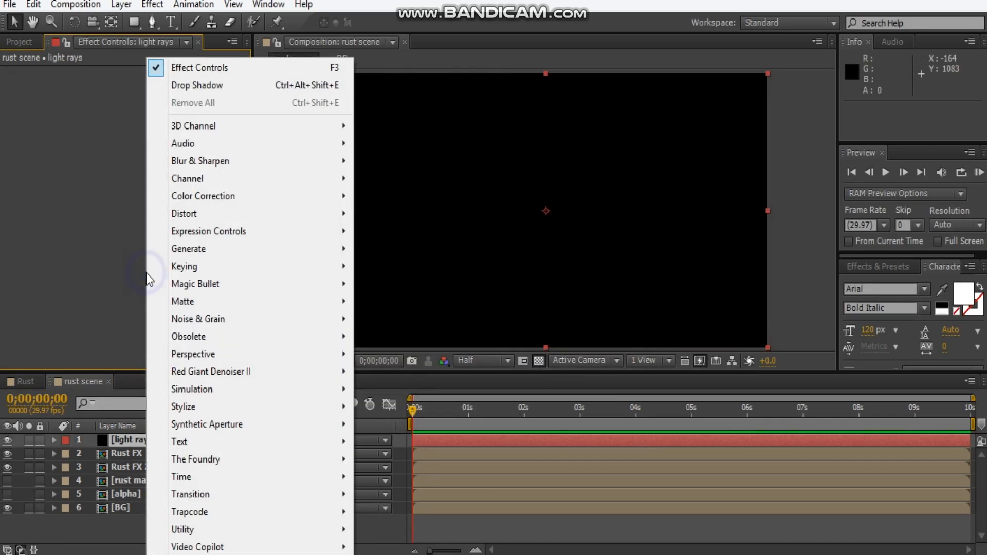
pyautogui.moveTo(206, 322)
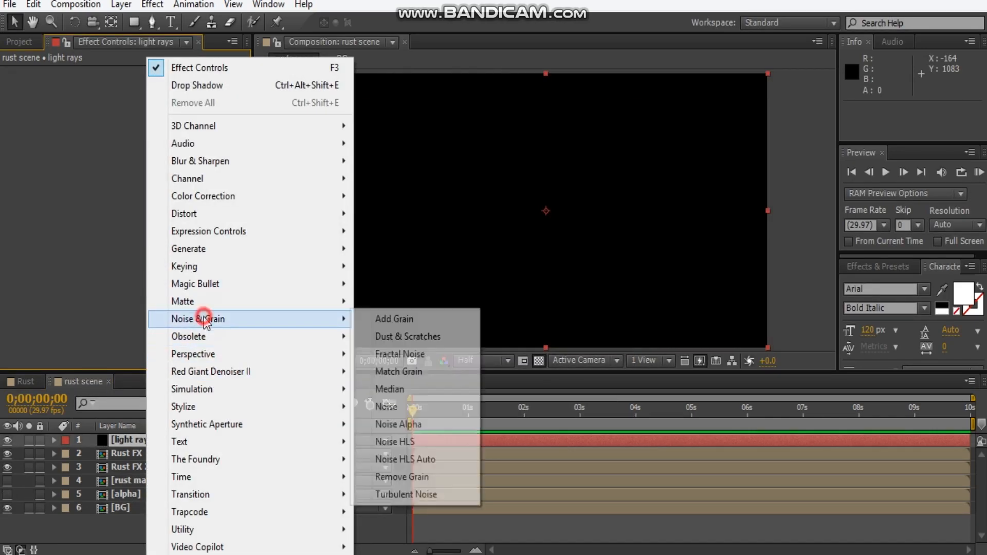
pyautogui.click(432, 353)
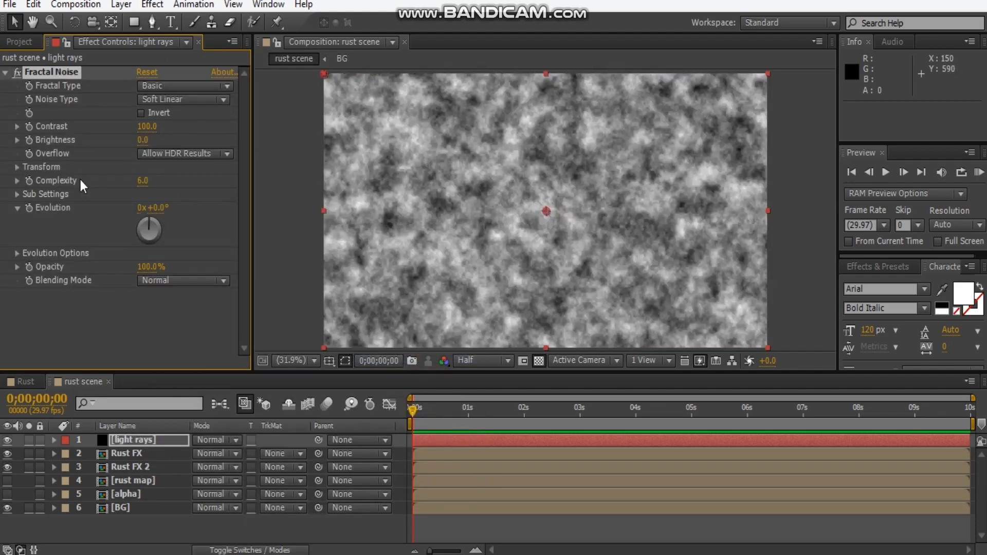
pyautogui.click(8, 73)
# Step: Add a Solid Composite effect to the light rays layer with its color set to black (000000)
pyautogui.rightClick(47, 149)
pyautogui.click(167, 177)
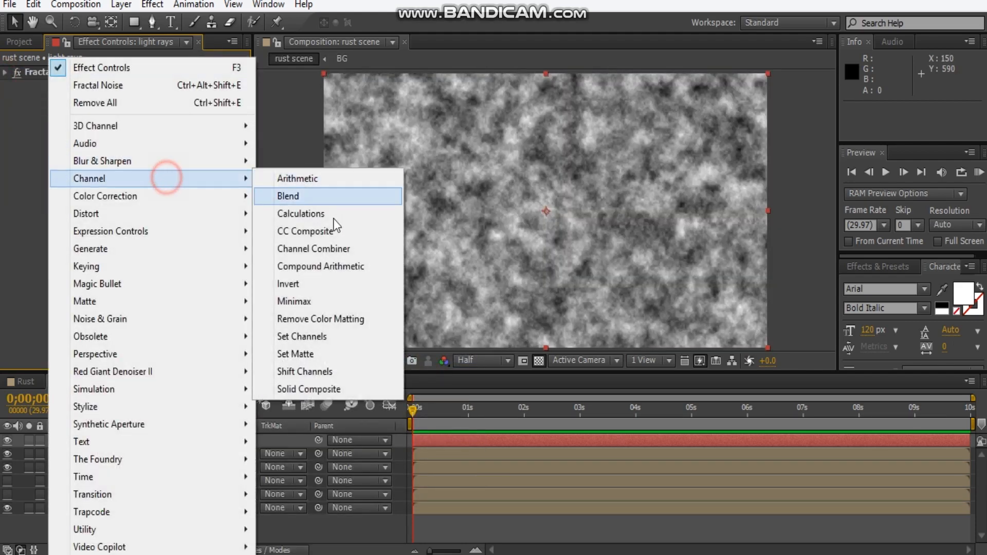
pyautogui.click(335, 389)
pyautogui.click(144, 113)
pyautogui.moveTo(236, 219); pyautogui.dragTo(140, 313)
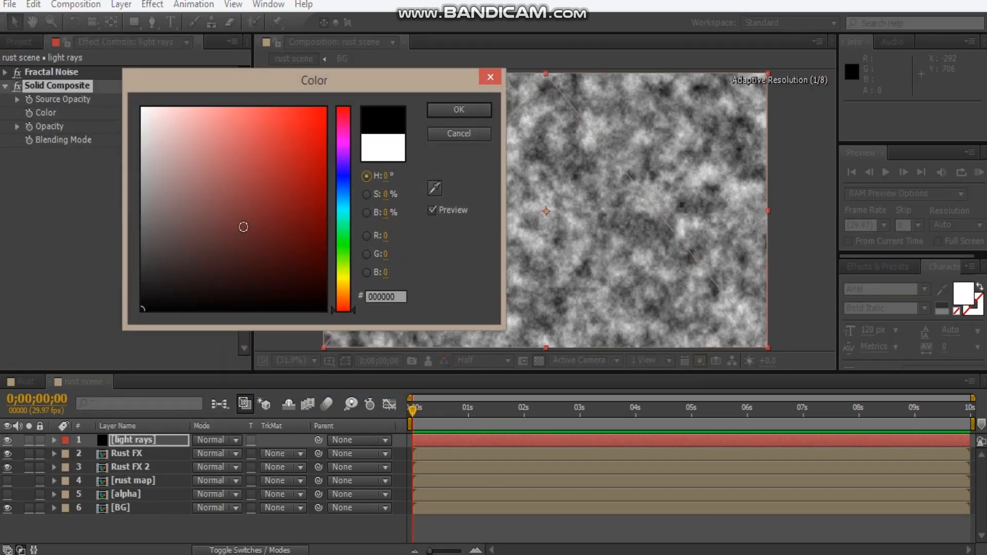
pyautogui.click(460, 110)
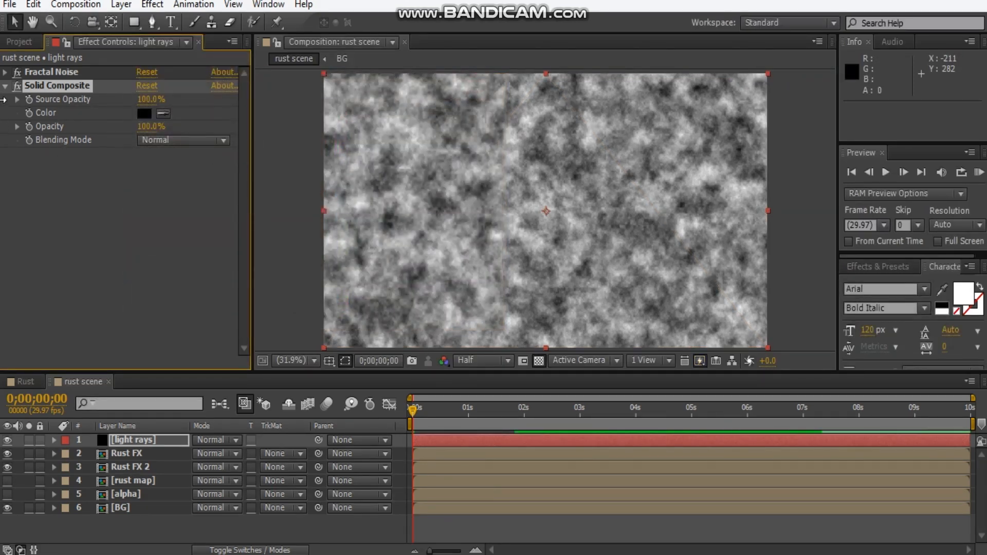
pyautogui.click(6, 86)
# Step: Add a CC Radial Blur effect to the light rays layer with Type Fading Zoom and Amount 100
pyautogui.rightClick(63, 153)
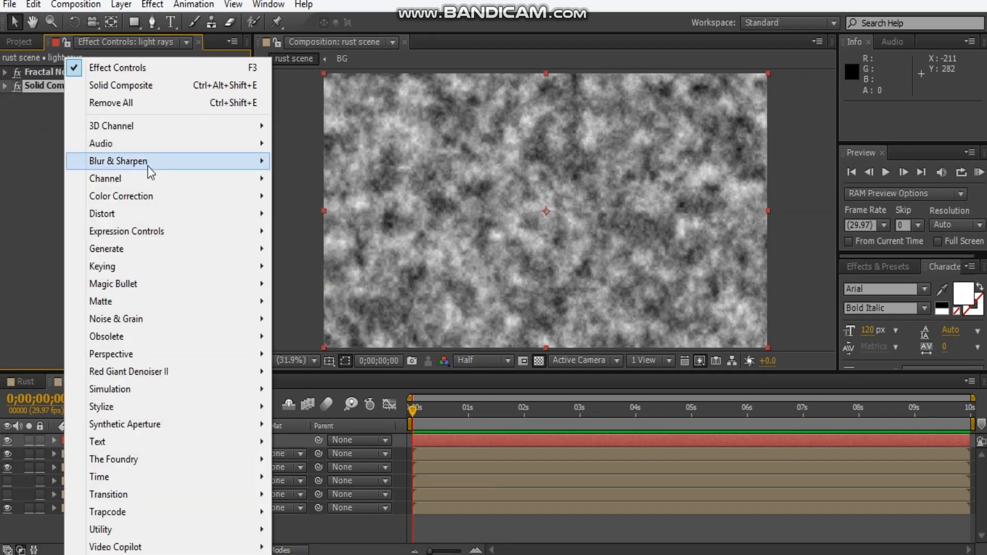
pyautogui.moveTo(147, 162)
pyautogui.click(341, 232)
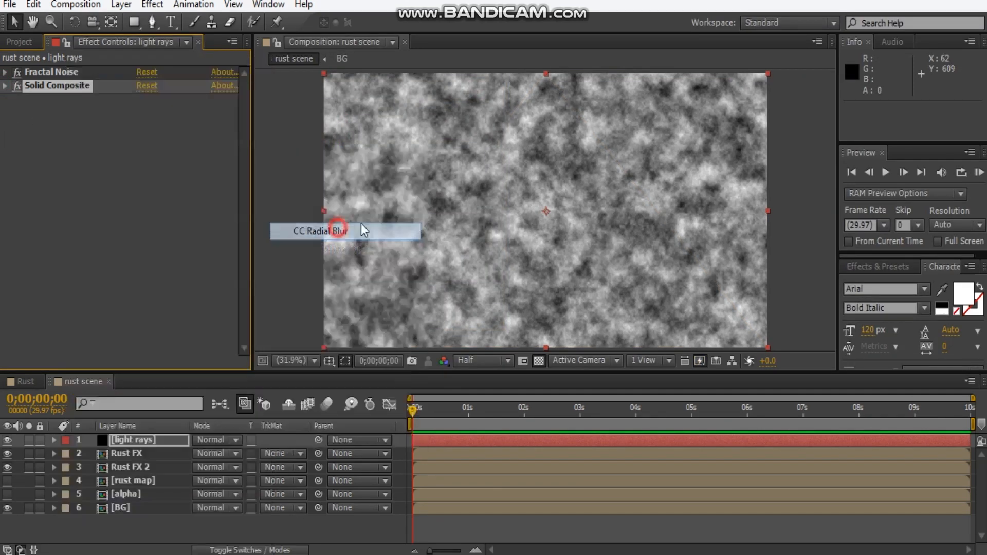
pyautogui.click(196, 113)
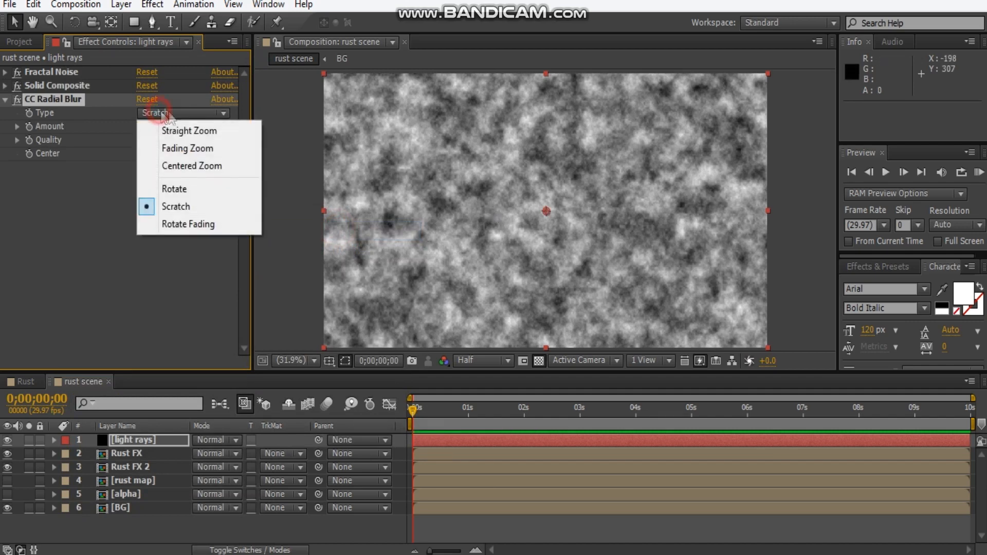
pyautogui.click(204, 152)
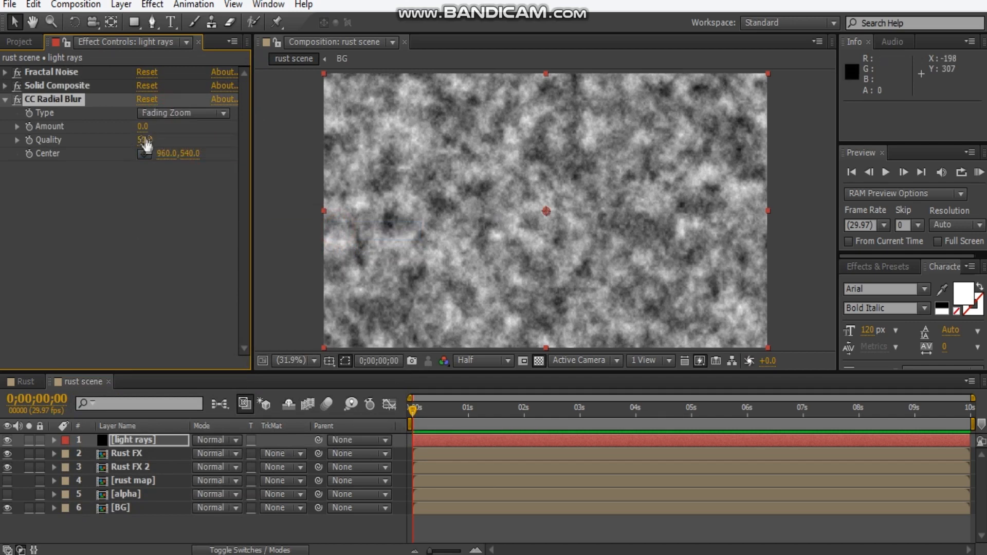
pyautogui.moveTo(142, 128); pyautogui.dragTo(185, 122)
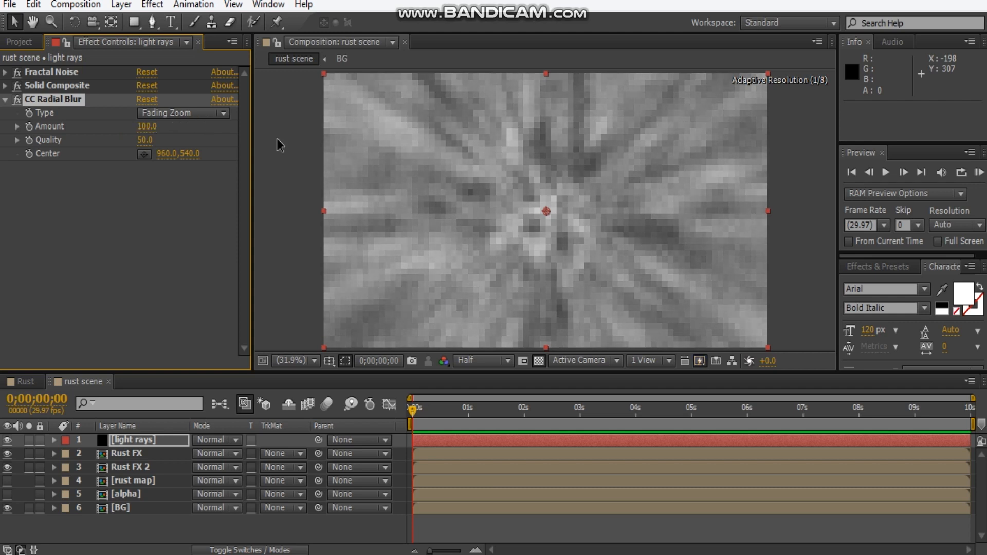
# Step: Move the CC Radial Blur center outside the frame's upper-left corner, to about -1056, -684
pyautogui.scroll(-2, 546, 210)
pyautogui.click(545, 211)
pyautogui.moveTo(545, 211); pyautogui.dragTo(332, 75)
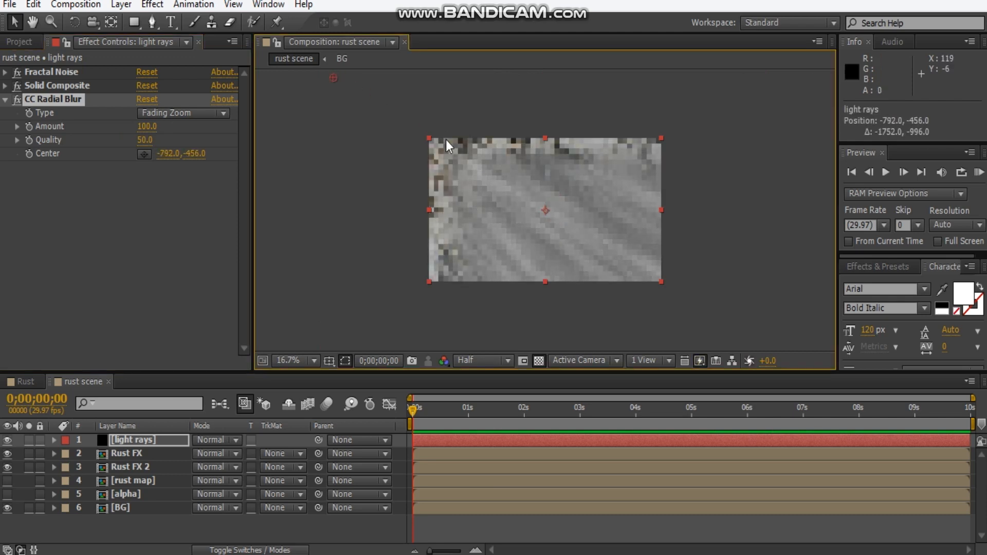
pyautogui.moveTo(439, 158); pyautogui.dragTo(490, 201)
pyautogui.moveTo(388, 122); pyautogui.dragTo(338, 77)
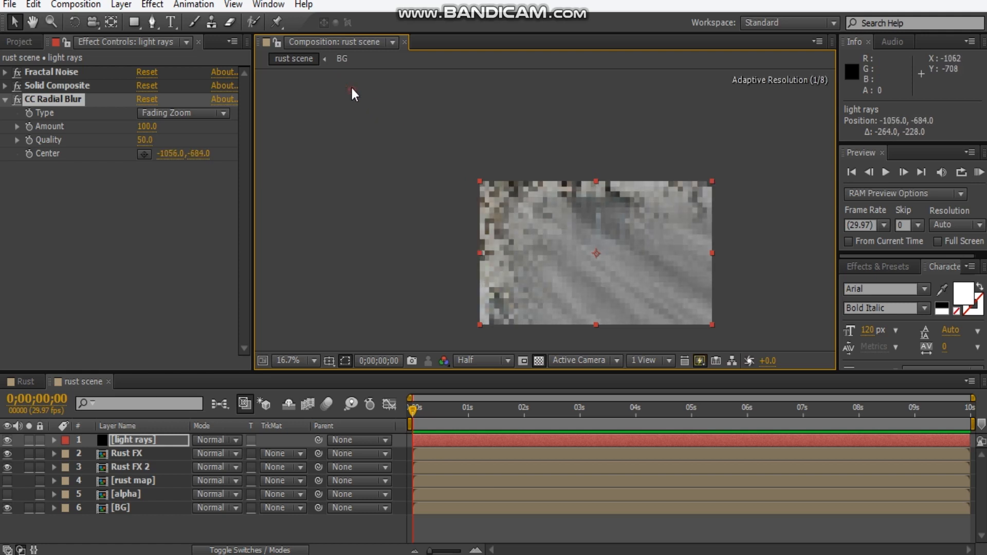
# Step: Lower the composition's preview resolution to Quarter
pyautogui.click(478, 361)
pyautogui.click(472, 370)
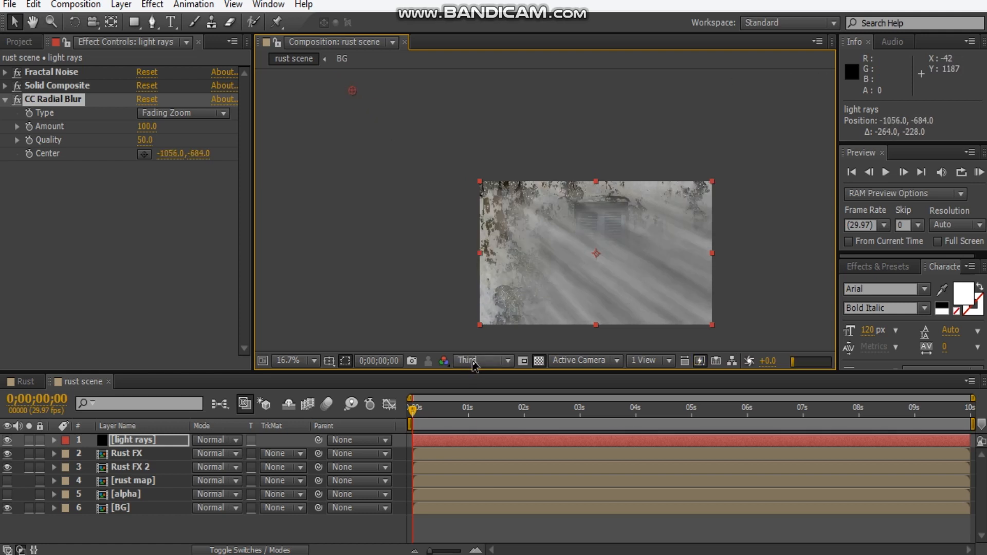
pyautogui.click(473, 360)
pyautogui.click(473, 373)
pyautogui.moveTo(482, 232); pyautogui.dragTo(463, 219)
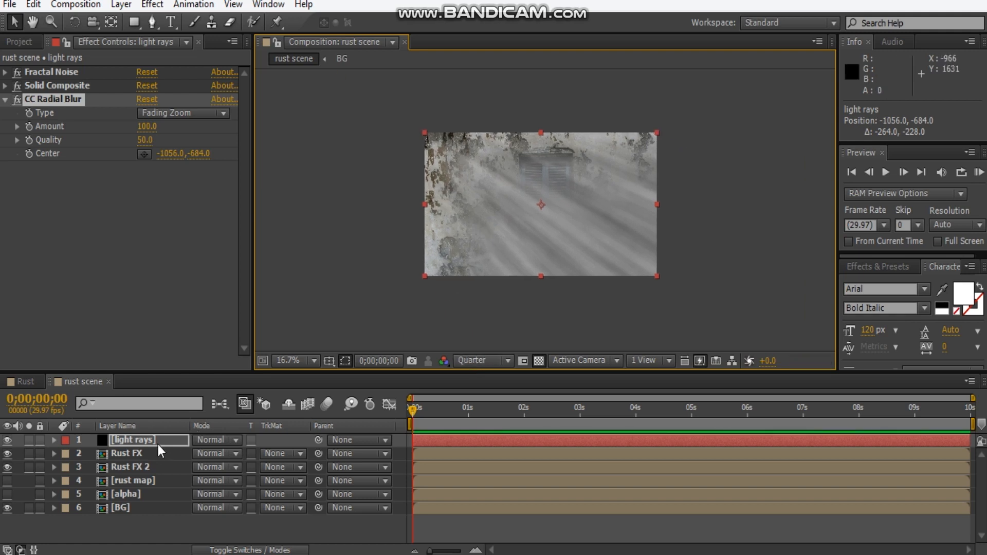
# Step: Draw an elliptical mask about 1284 × 924 px on the light rays layer, over the frame's upper-left corner
pyautogui.click(154, 440)
pyautogui.moveTo(135, 23); pyautogui.dragTo(180, 54)
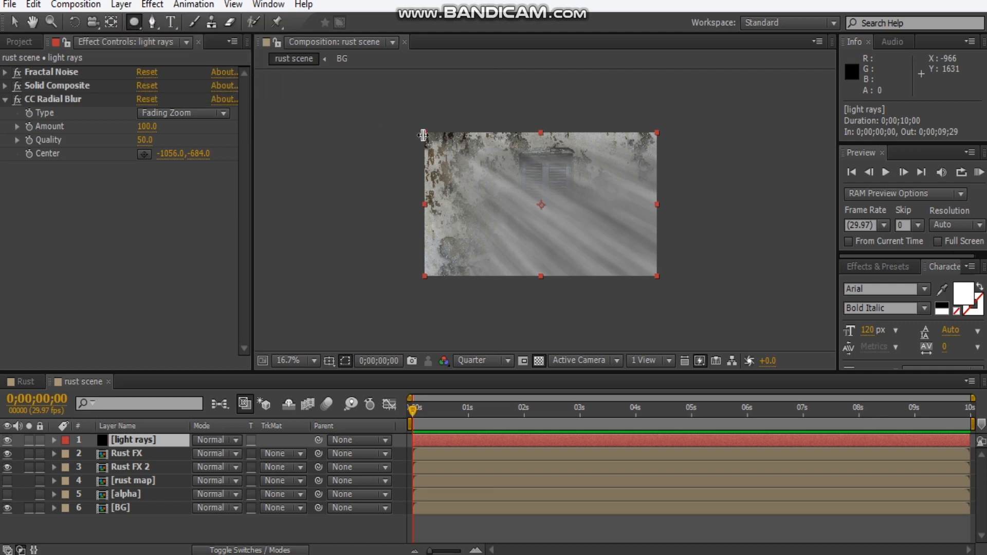
pyautogui.moveTo(373, 90); pyautogui.dragTo(529, 213)
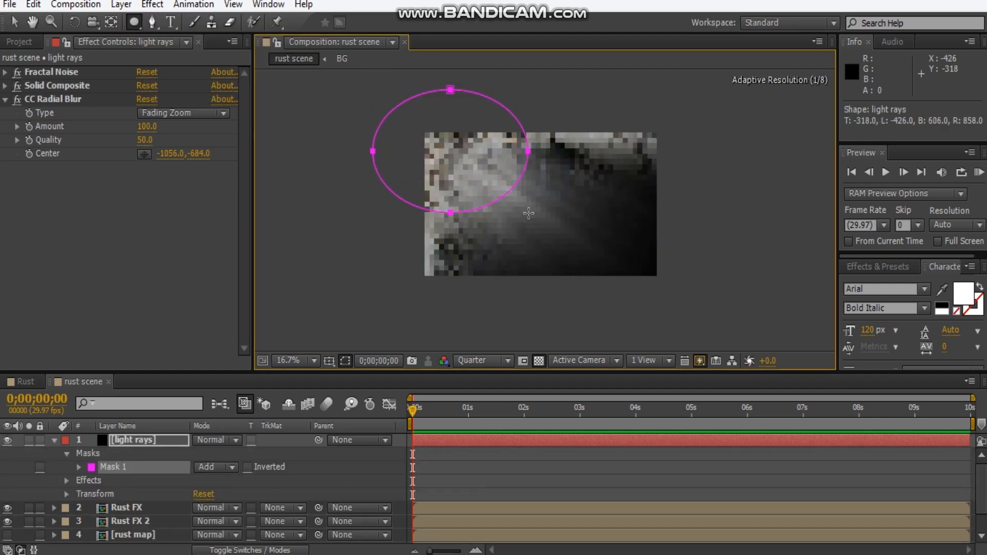
# Step: Set the light rays layer's blending mode to Screen and collapse the CC Radial Blur settings
pyautogui.press('.')
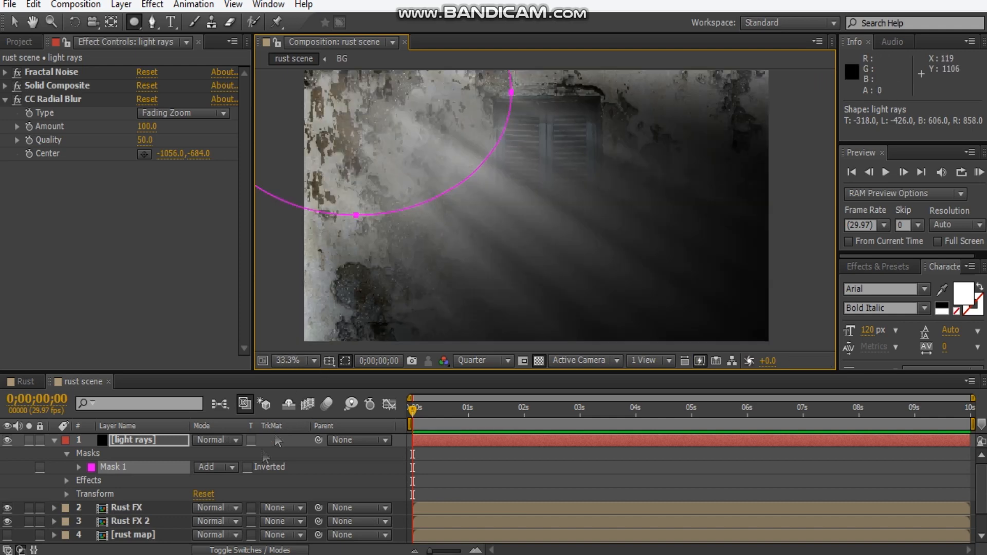
pyautogui.click(211, 440)
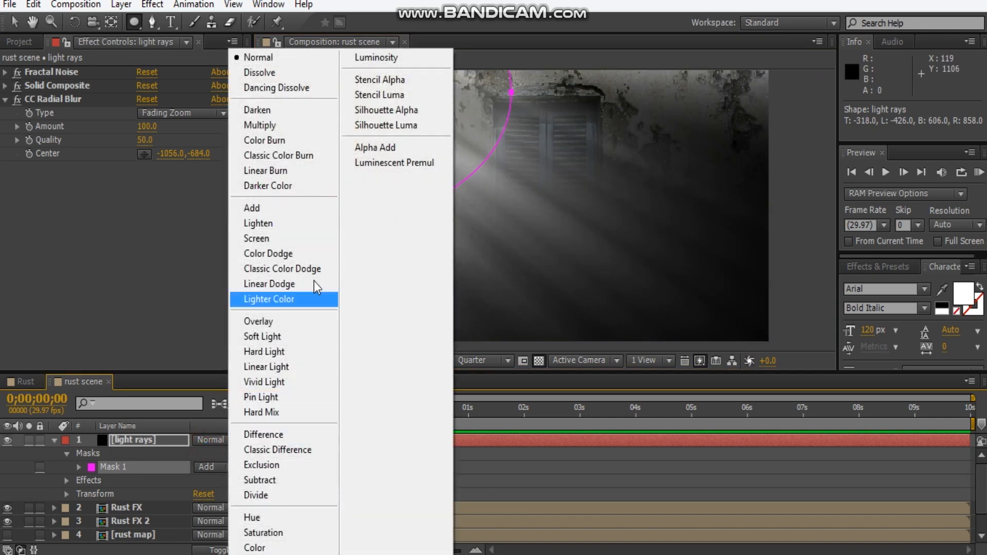
pyautogui.click(283, 239)
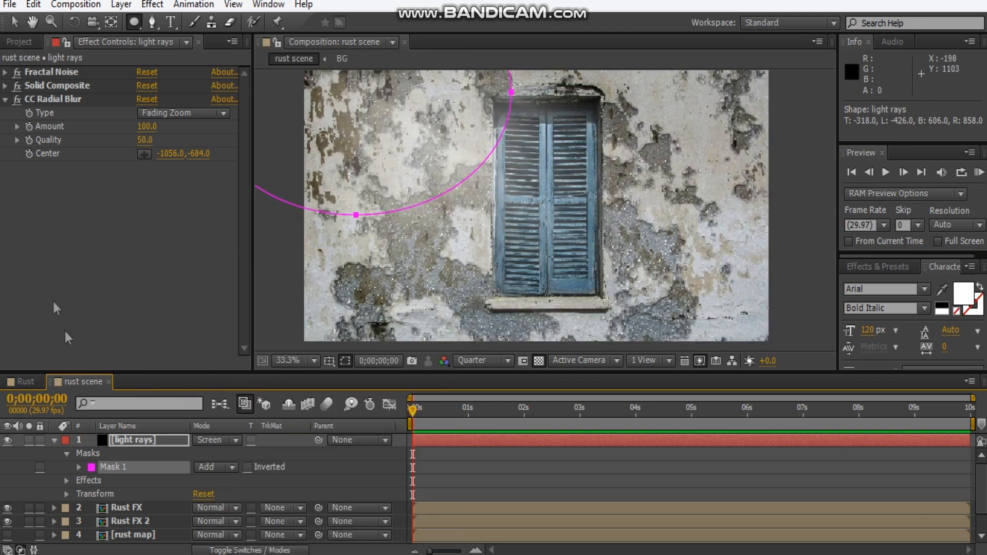
pyautogui.click(5, 99)
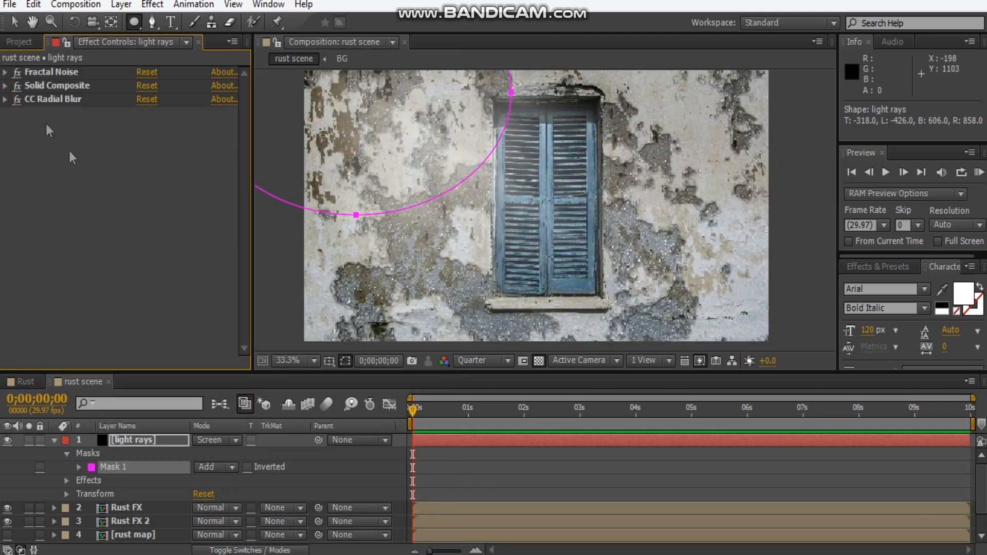
# Step: Raise the Fractal Noise contrast of the light rays layer to 380 and collapse its settings
pyautogui.click(4, 73)
pyautogui.moveTo(144, 127); pyautogui.dragTo(236, 124)
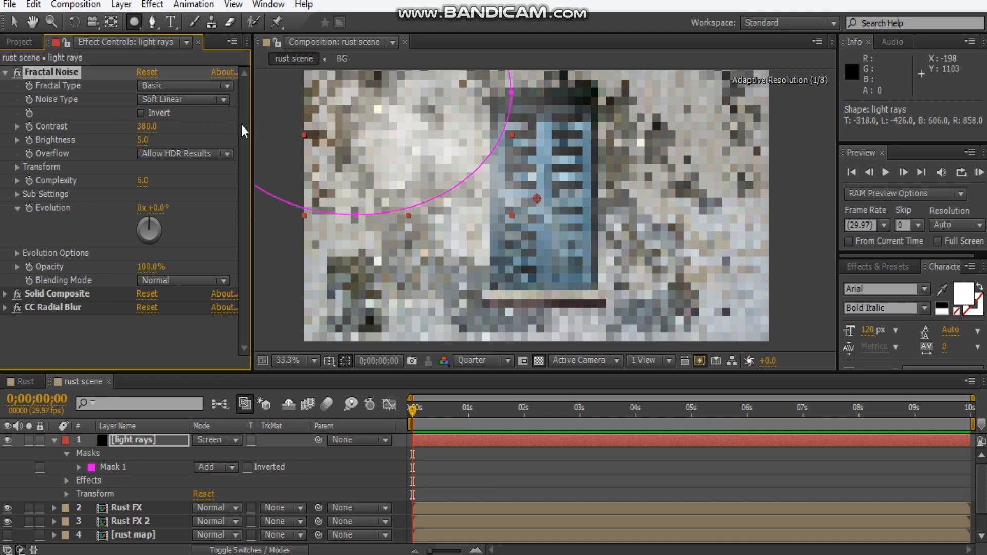
pyautogui.click(5, 73)
# Step: Add a Curves effect to the light rays layer and lift the RGB curve's midpoint slightly
pyautogui.rightClick(52, 177)
pyautogui.click(168, 196)
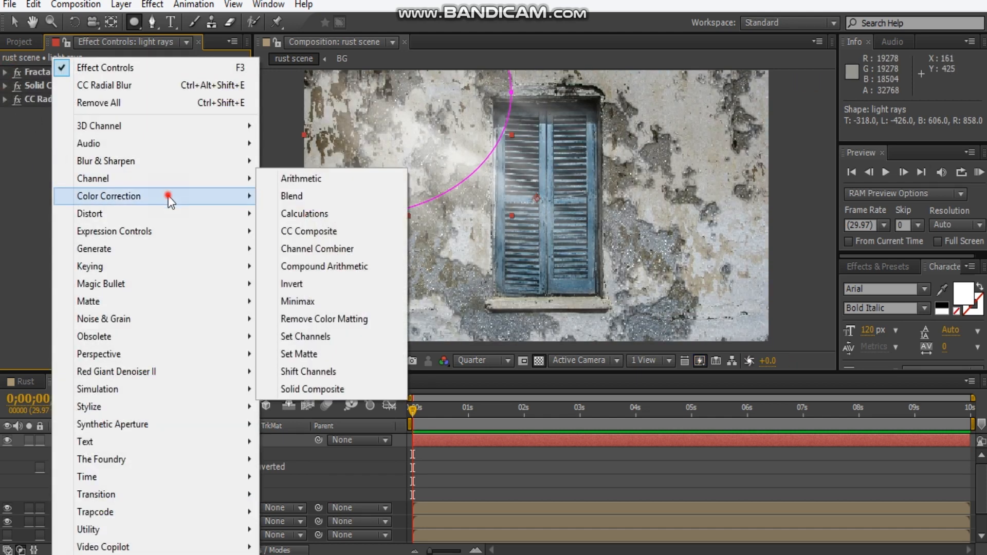
pyautogui.click(328, 329)
pyautogui.moveTo(90, 222)
pyautogui.mouseDown()
pyautogui.moveTo(92, 204)
pyautogui.moveTo(95, 212)
pyautogui.mouseUp()
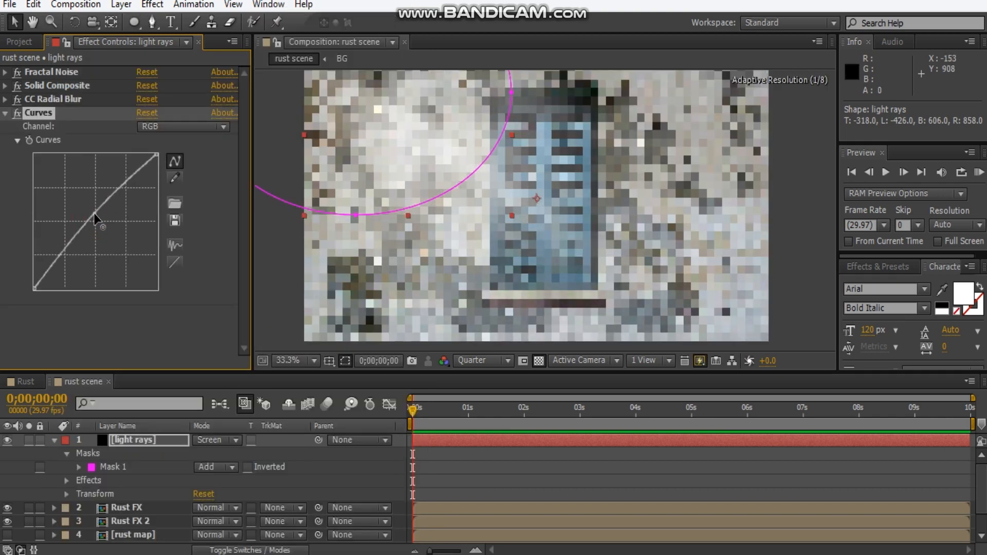
# Step: Raise the midpoint of the light rays Curves effect on the Alpha channel
pyautogui.click(164, 128)
pyautogui.click(167, 218)
pyautogui.moveTo(410, 258); pyautogui.dragTo(517, 337)
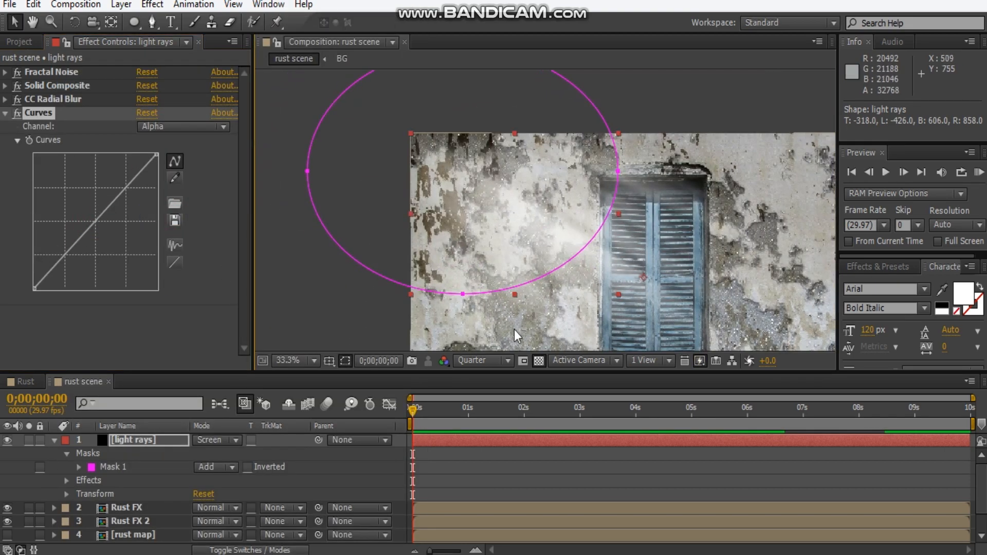
pyautogui.moveTo(96, 220); pyautogui.dragTo(90, 194)
# Step: Shape the light rays' RGB curve into an S with a lower shadow point and a raised highlight point
pyautogui.click(174, 129)
pyautogui.click(174, 161)
pyautogui.click(175, 127)
pyautogui.click(175, 139)
pyautogui.click(73, 253)
pyautogui.moveTo(74, 253); pyautogui.dragTo(73, 258)
pyautogui.moveTo(94, 213); pyautogui.dragTo(112, 184)
pyautogui.click(69, 259)
pyautogui.moveTo(70, 260); pyautogui.dragTo(68, 254)
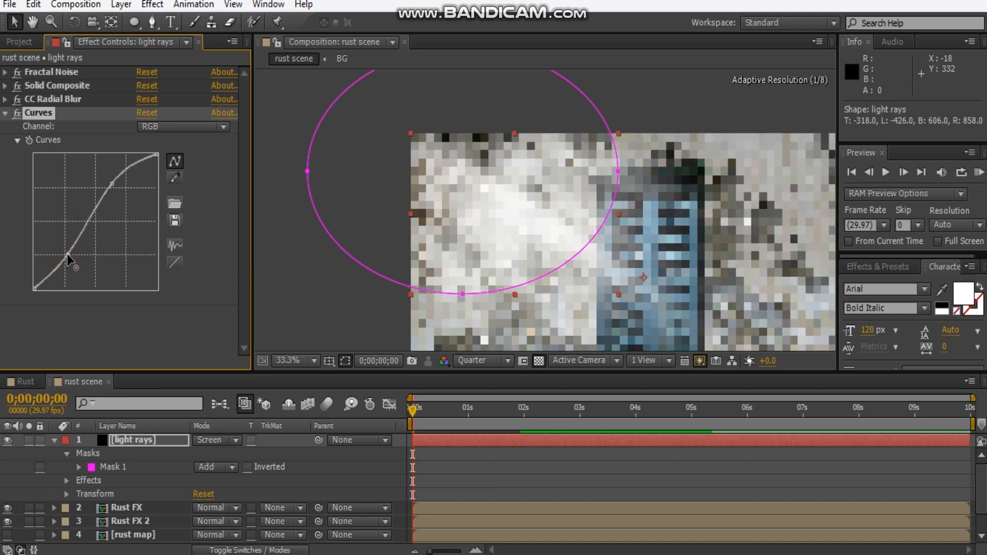
# Step: Hide the mask outlines in the viewer, then collapse and deselect the light rays layer
pyautogui.press(',')
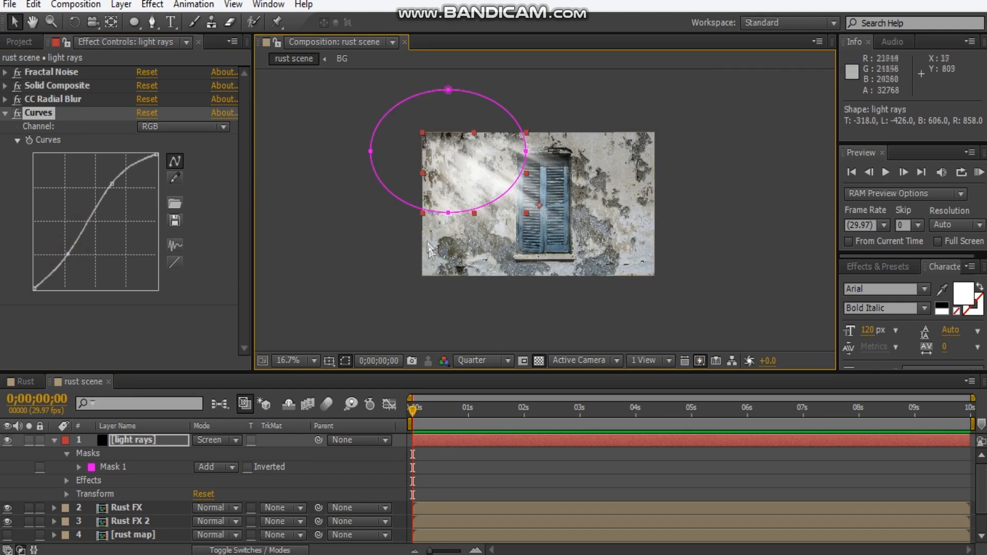
pyautogui.click(345, 361)
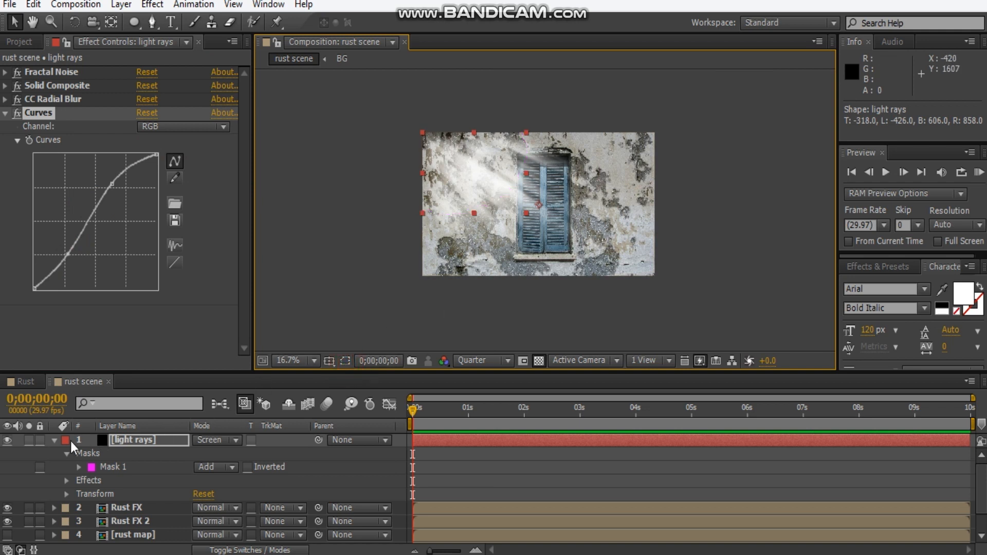
pyautogui.click(54, 440)
pyautogui.click(146, 527)
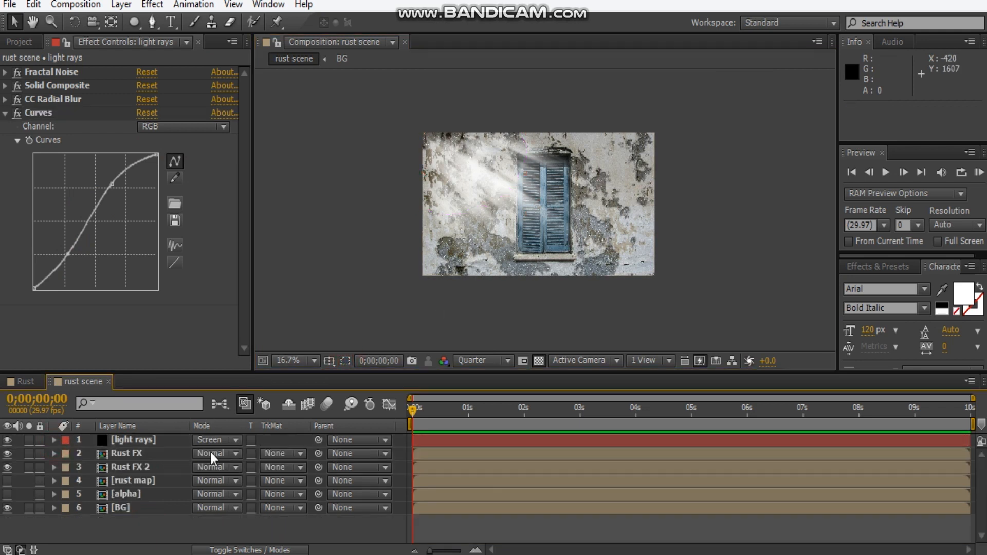
# Step: Create two adjustment layers above the light rays layer in the rust scene composition
pyautogui.click(295, 356)
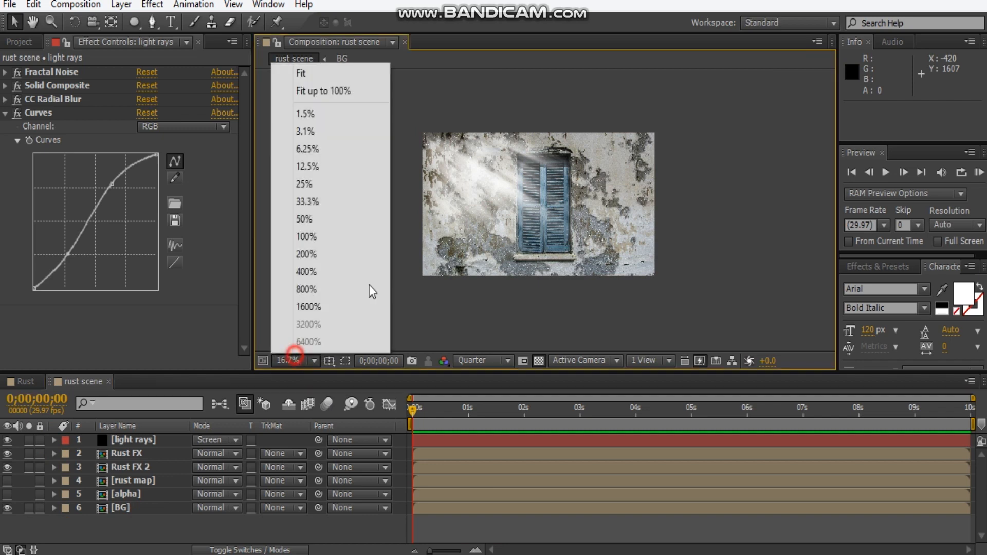
pyautogui.click(304, 73)
pyautogui.click(80, 386)
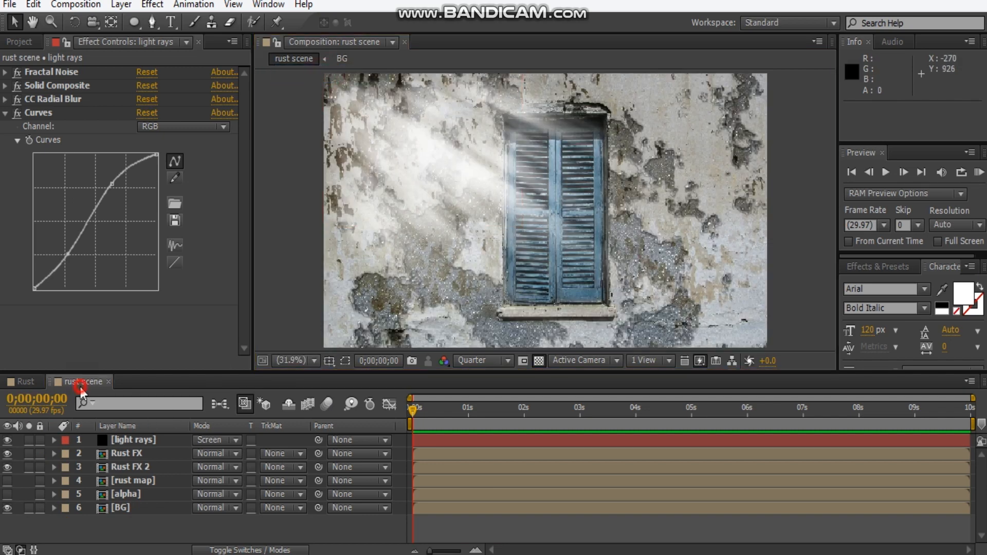
pyautogui.hotkey('ctrl', 'alt', 'y')
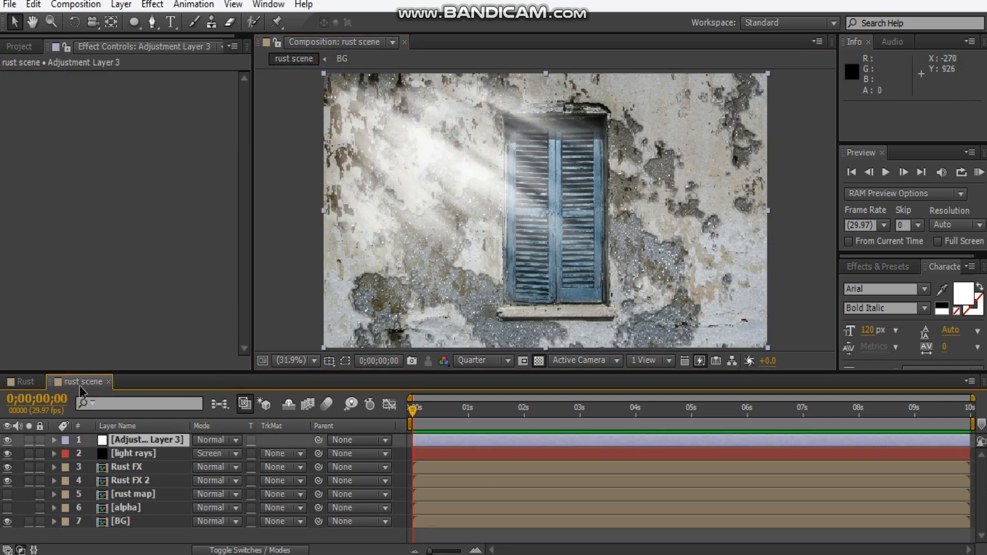
pyautogui.hotkey('ctrl', 'alt', 'y')
# Step: Rename the lower new adjustment layer to CC and the upper one to Vignette
pyautogui.click(183, 453)
pyautogui.press('Return')
pyautogui.write('cc')
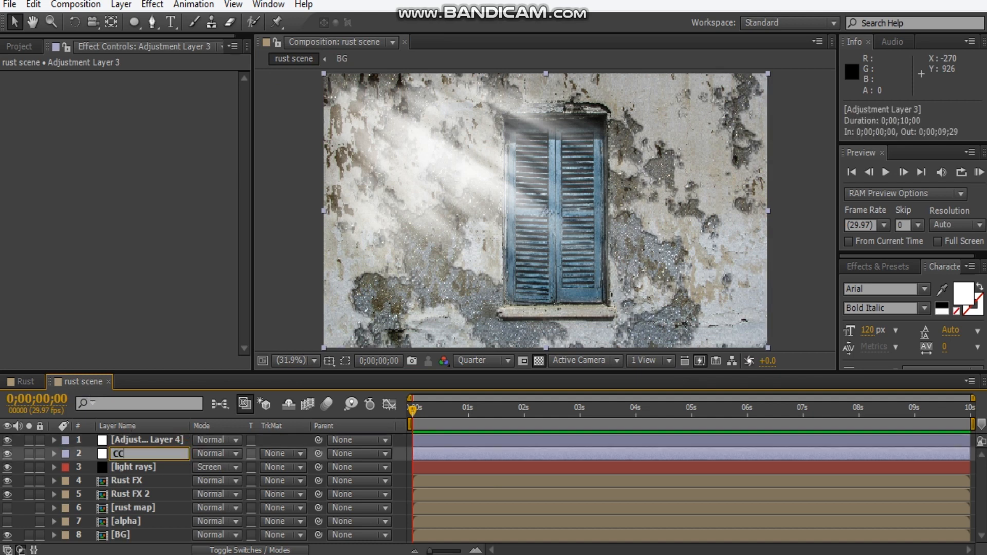
pyautogui.click(167, 440)
pyautogui.press('Return')
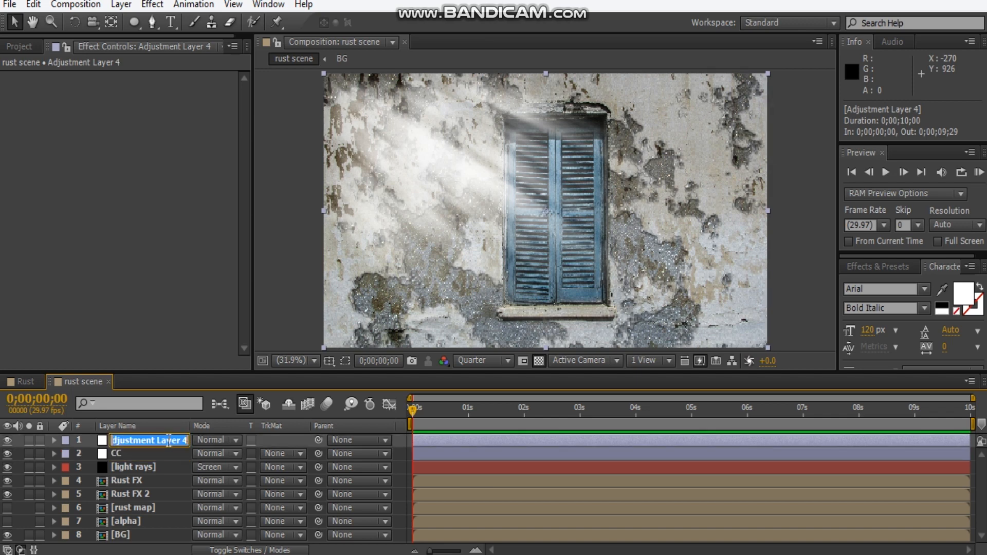
pyautogui.write('Vignet')
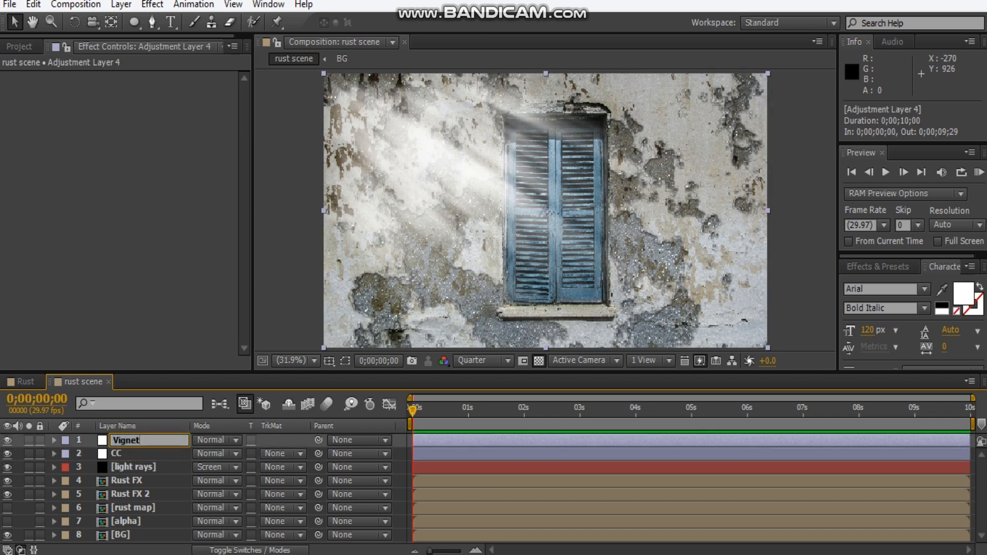
pyautogui.write('te')
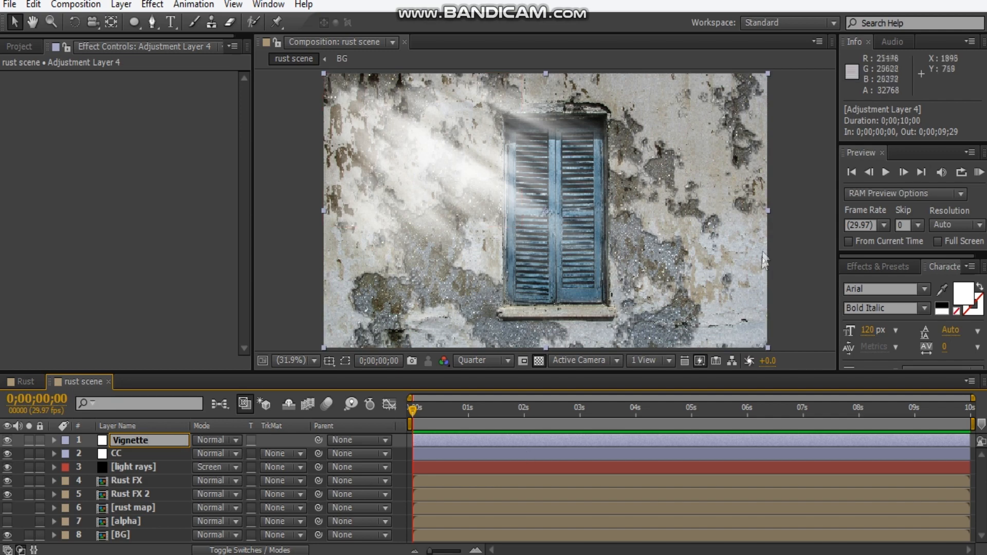
pyautogui.click(827, 236)
# Step: Apply a Curves effect to the Vignette layer and pull the RGB curve's midtones down to darken the image
pyautogui.click(148, 439)
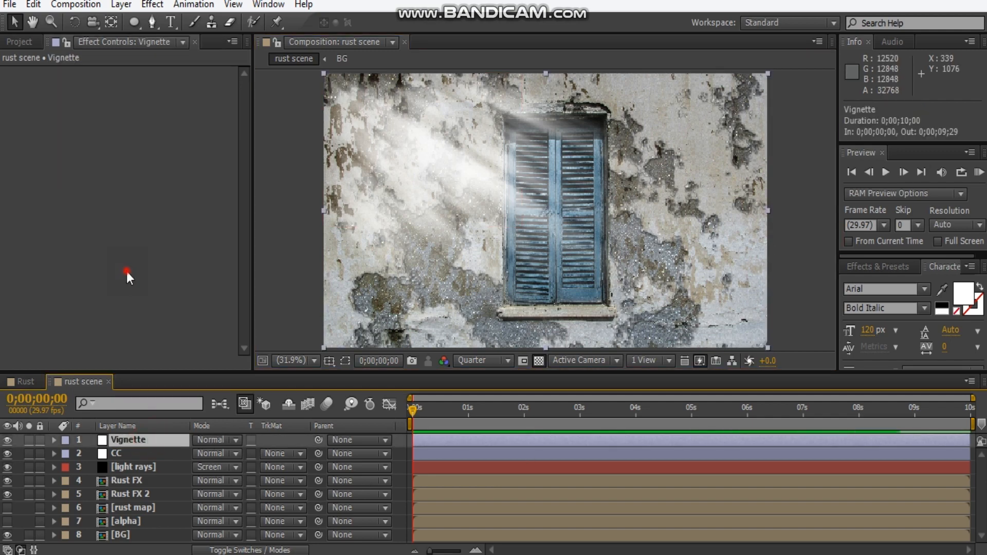
pyautogui.rightClick(126, 271)
pyautogui.click(166, 85)
pyautogui.moveTo(97, 176); pyautogui.dragTo(108, 205)
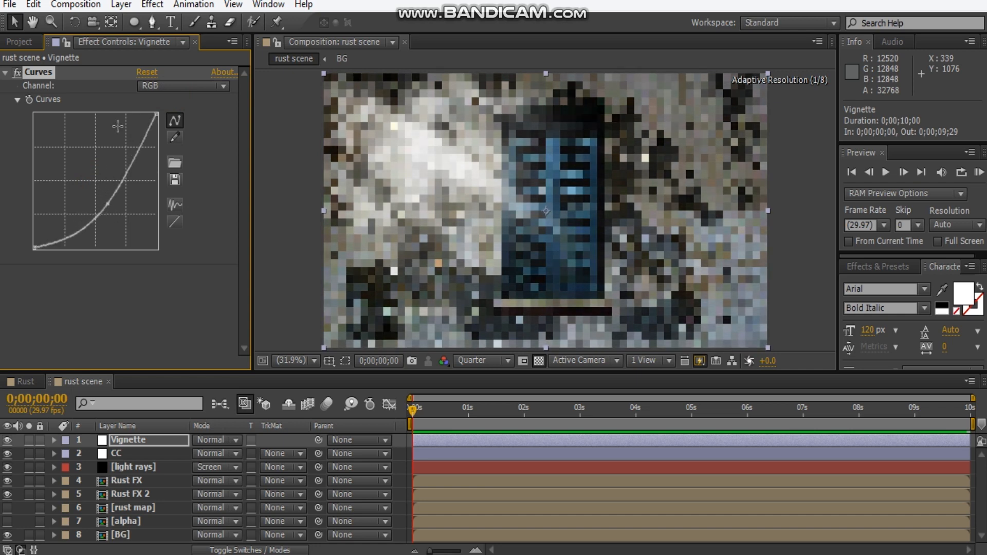
# Step: Add a frame-filling elliptical mask to the Vignette layer in Subtract mode and reveal its Mask Feather
pyautogui.doubleClick(132, 23)
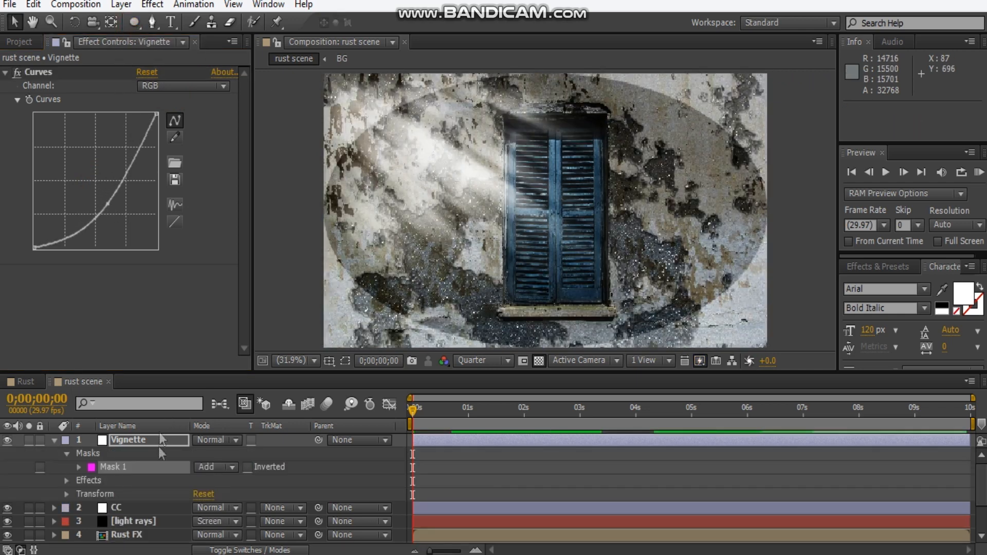
pyautogui.click(213, 467)
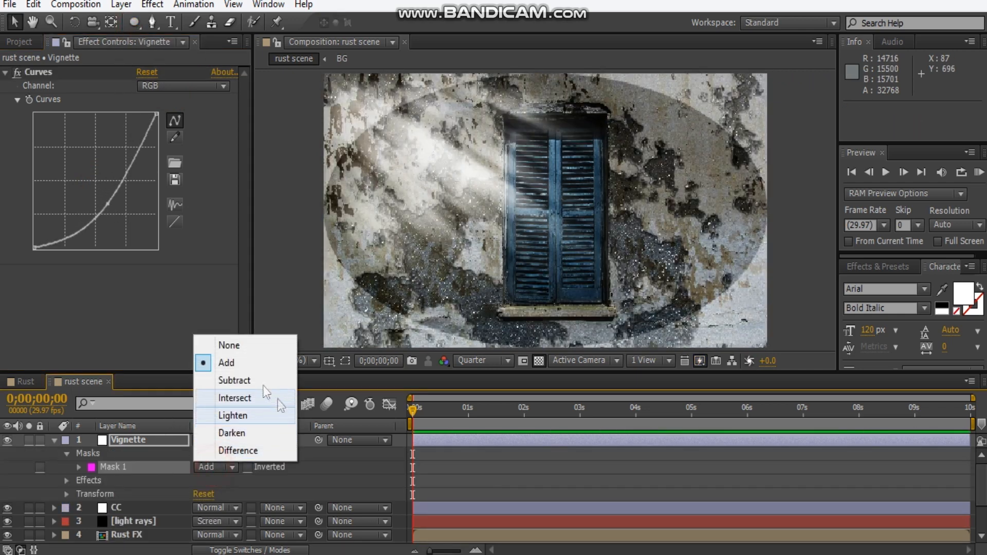
pyautogui.click(252, 379)
pyautogui.press('f')
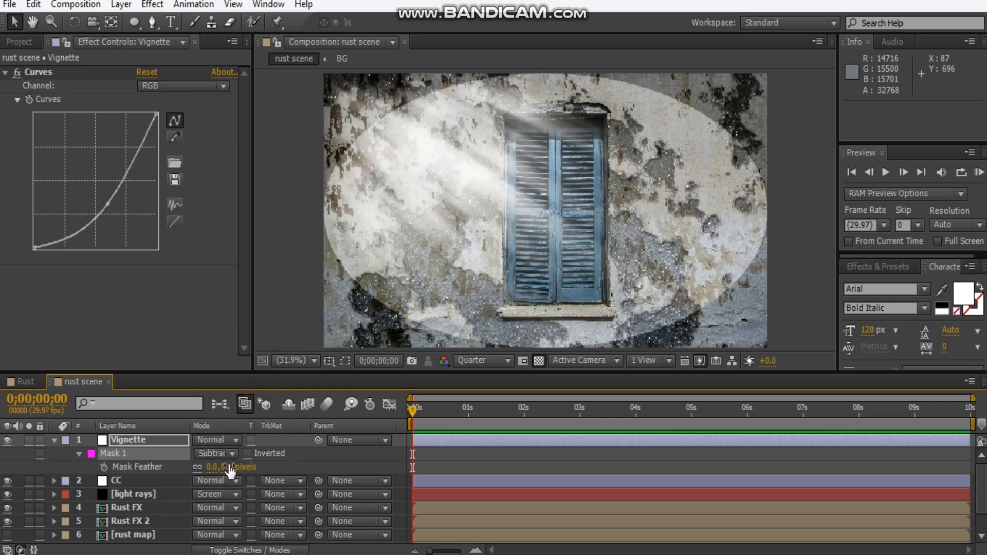
# Step: Set the Vignette layer's mask feather to 275 pixels and pull the midtones of its RGB curve slightly lower
pyautogui.moveTo(221, 467); pyautogui.dragTo(366, 458)
pyautogui.click(240, 467)
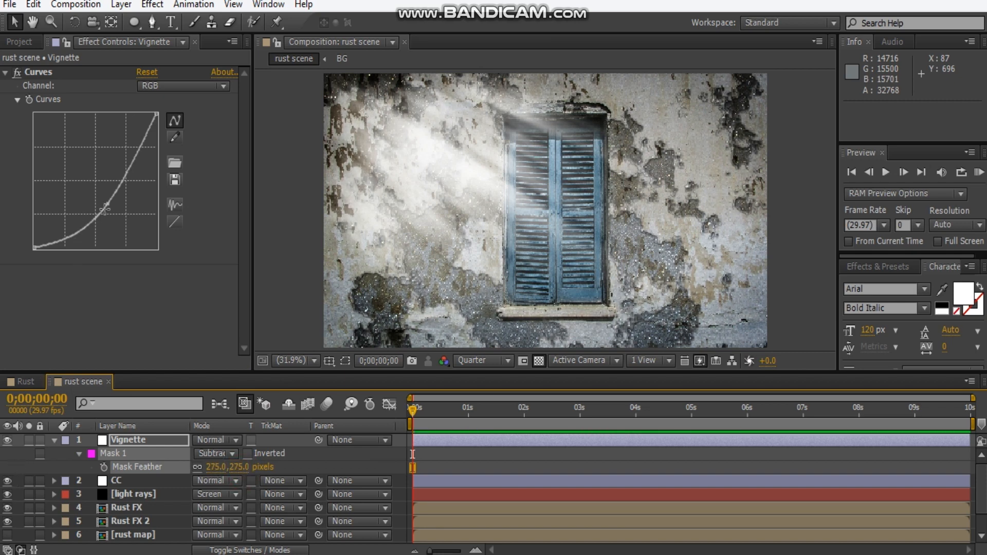
pyautogui.moveTo(108, 207); pyautogui.dragTo(109, 211)
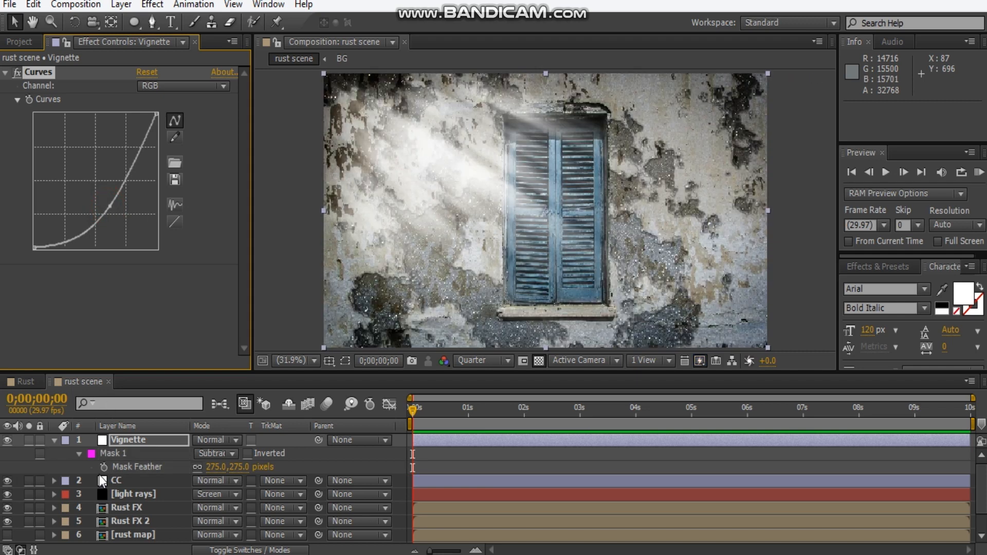
pyautogui.click(55, 440)
# Step: Apply a Curves effect to the CC layer and adjust its red and blue channels, pulling the blue midtones down to warm the image
pyautogui.click(118, 454)
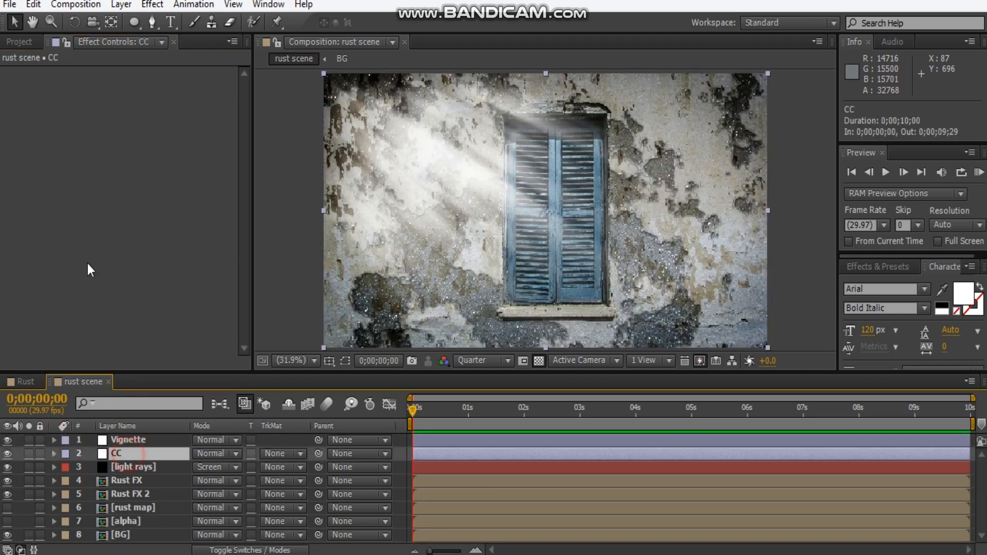
pyautogui.rightClick(88, 263)
pyautogui.click(100, 85)
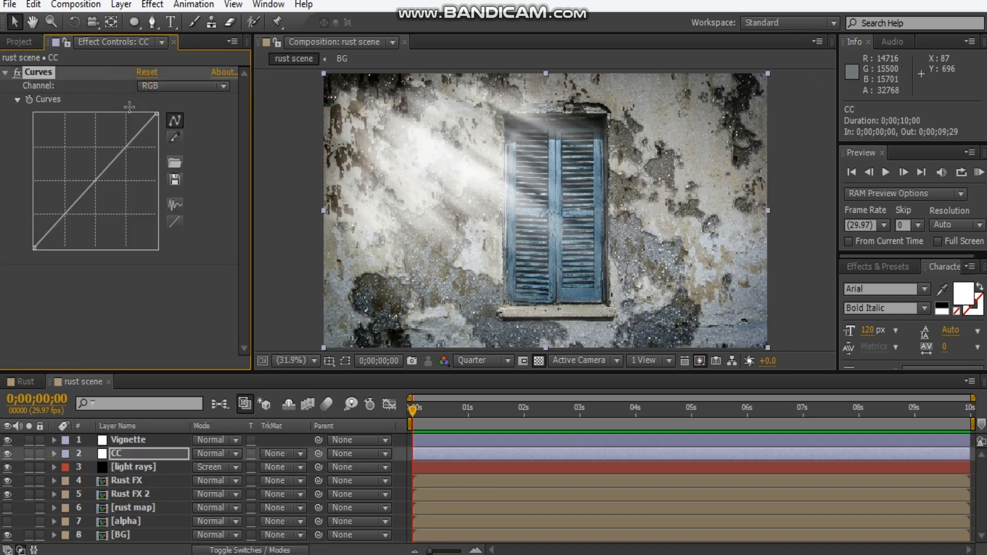
pyautogui.click(150, 87)
pyautogui.click(160, 120)
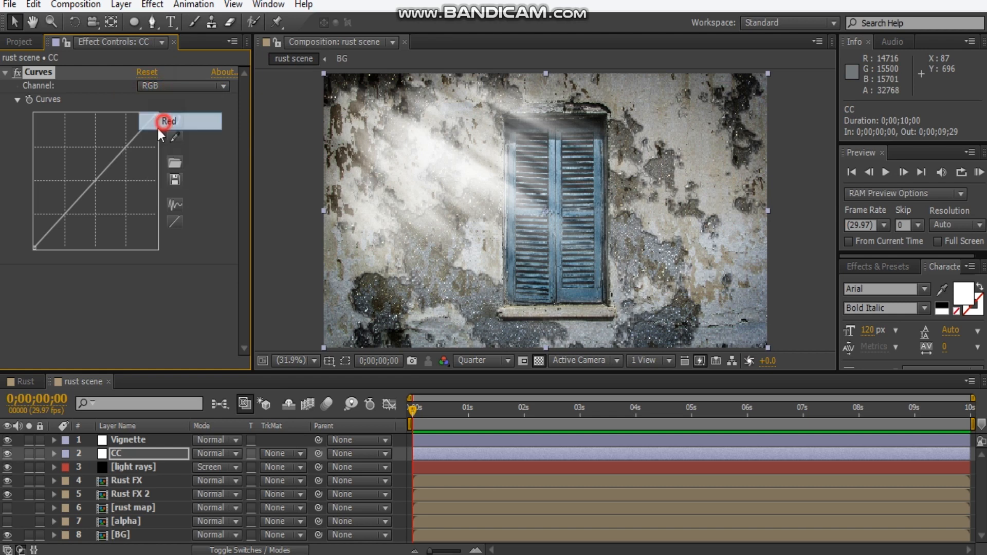
pyautogui.moveTo(96, 182)
pyautogui.mouseDown()
pyautogui.moveTo(91, 175)
pyautogui.moveTo(99, 190)
pyautogui.mouseUp()
pyautogui.click(150, 87)
pyautogui.click(166, 158)
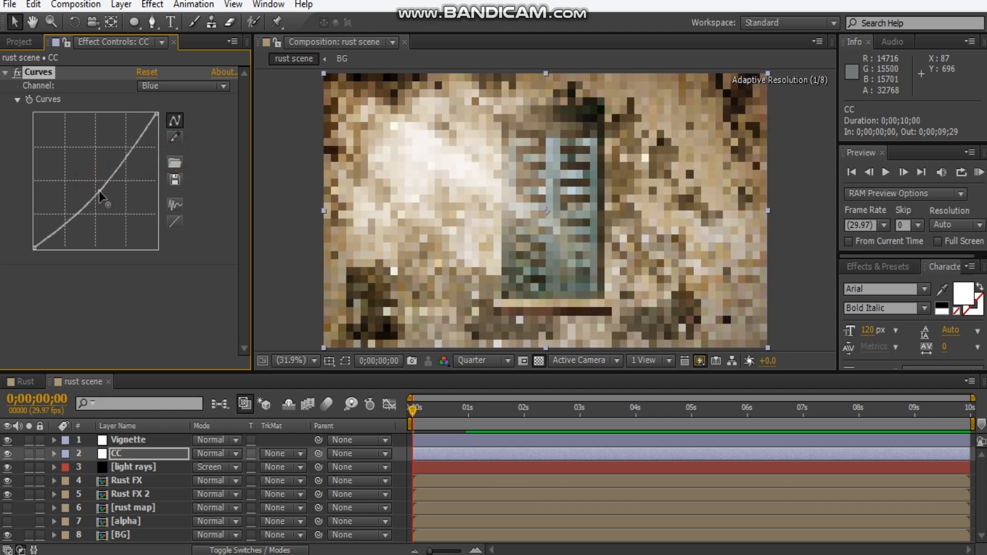
# Step: Fine-tune the CC layer's green curve with one shadow point and one highlight point, keeping the curve close to a straight diagonal
pyautogui.click(167, 86)
pyautogui.click(174, 140)
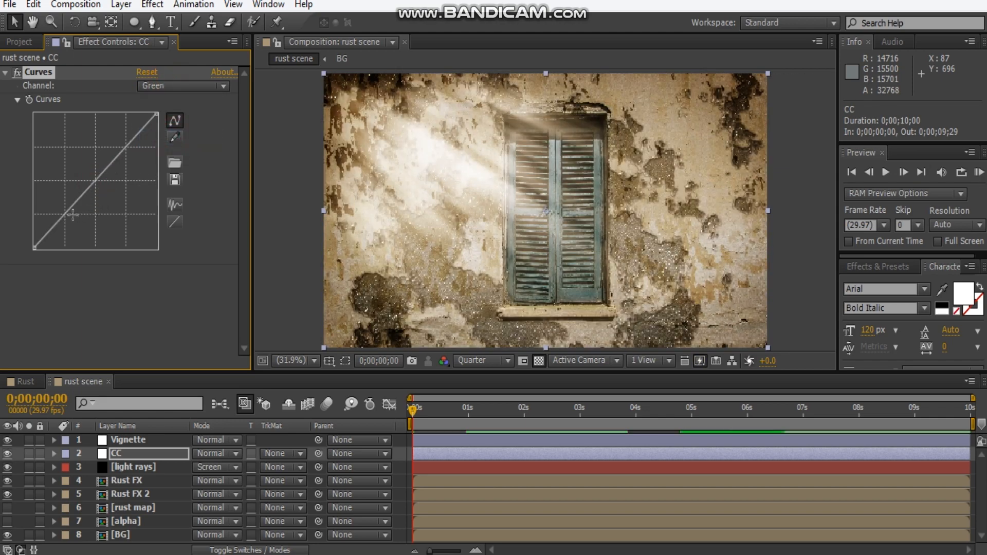
pyautogui.moveTo(72, 213); pyautogui.dragTo(70, 211)
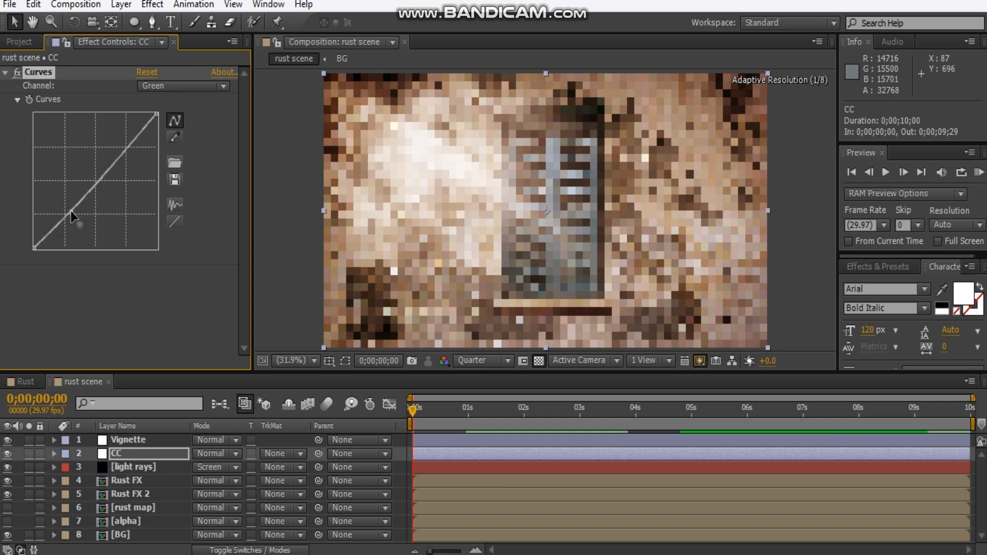
pyautogui.moveTo(117, 150); pyautogui.dragTo(119, 156)
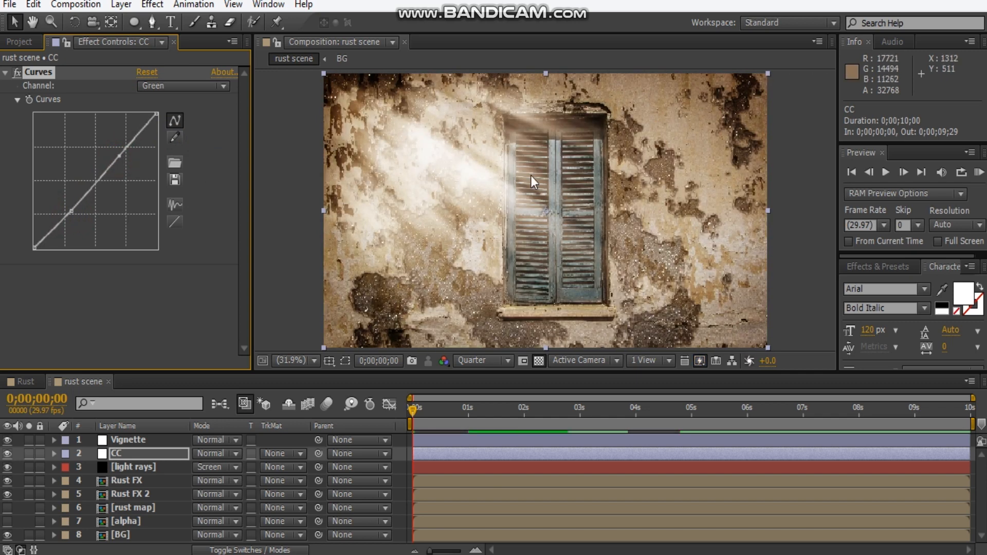
pyautogui.moveTo(71, 211); pyautogui.dragTo(69, 209)
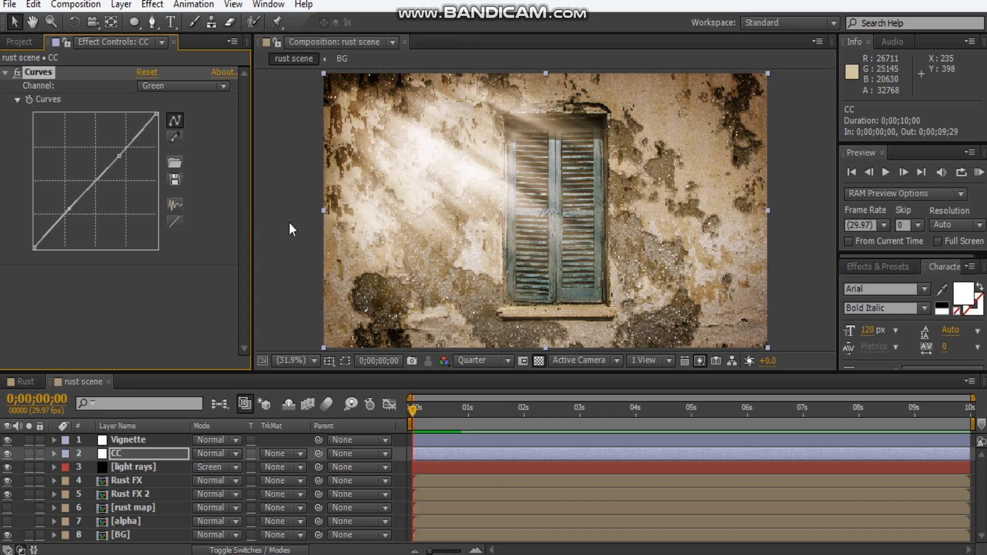
# Step: Apply the Magic Bullet Looks effect to the CC layer with the Colorsplode preset from Enhancements
pyautogui.rightClick(67, 172)
pyautogui.moveTo(192, 341)
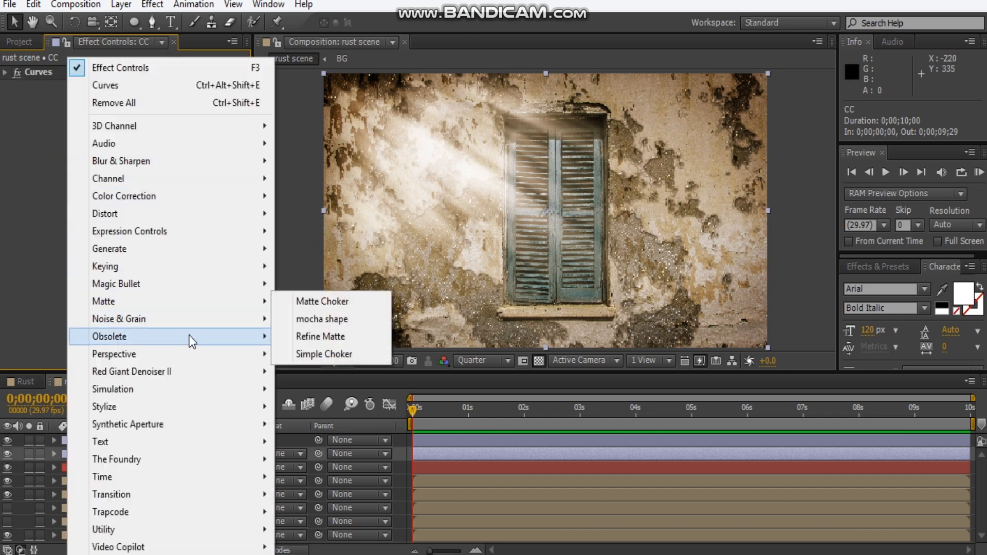
pyautogui.moveTo(147, 289)
pyautogui.click(348, 344)
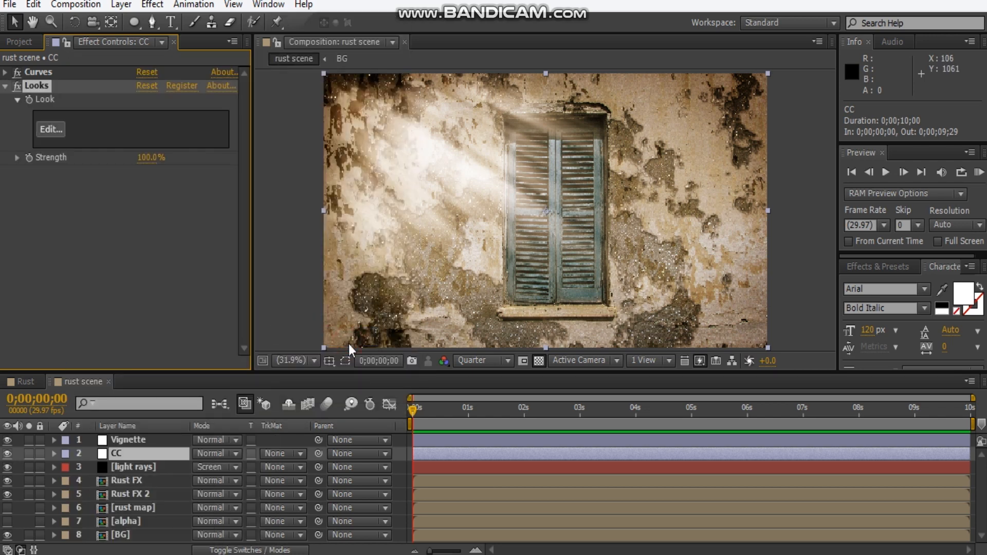
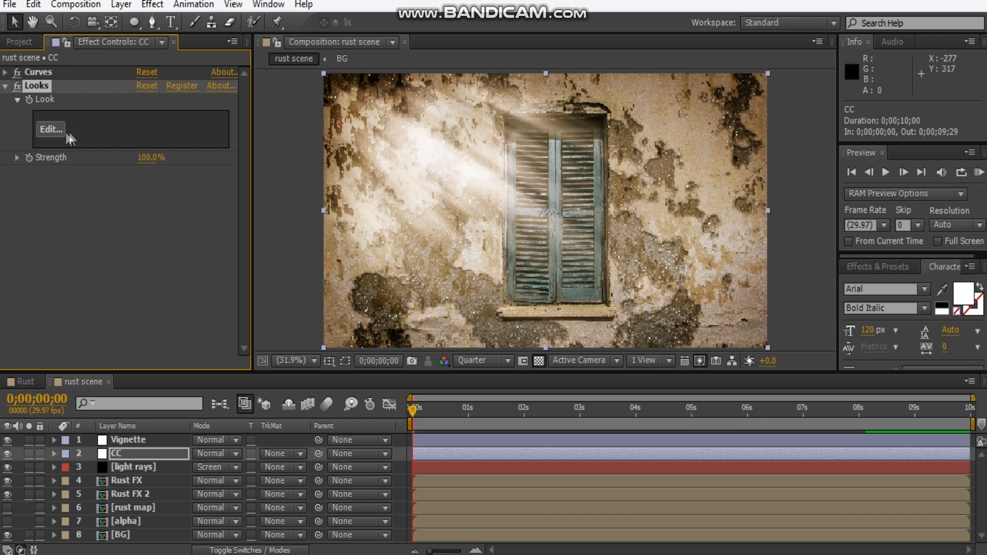
pyautogui.click(49, 129)
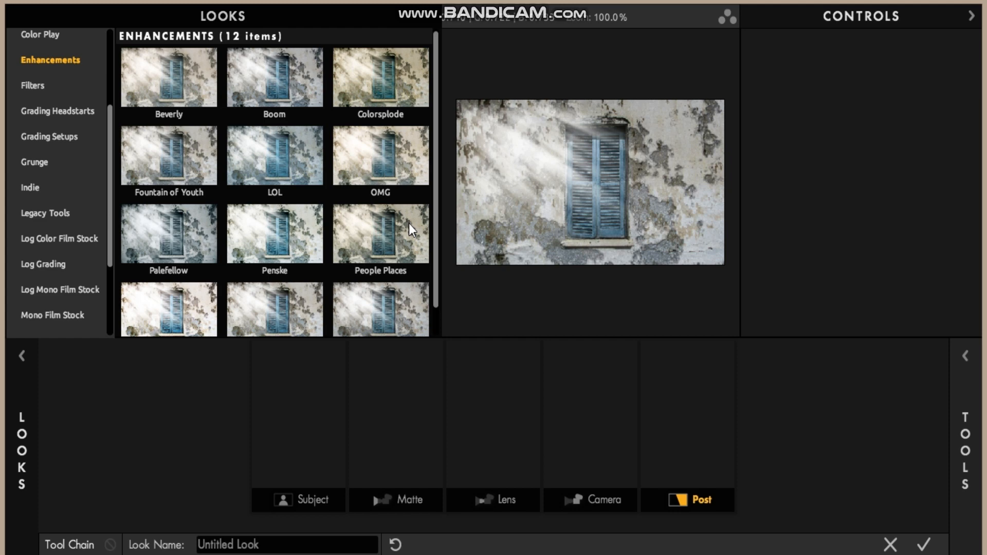
pyautogui.click(425, 113)
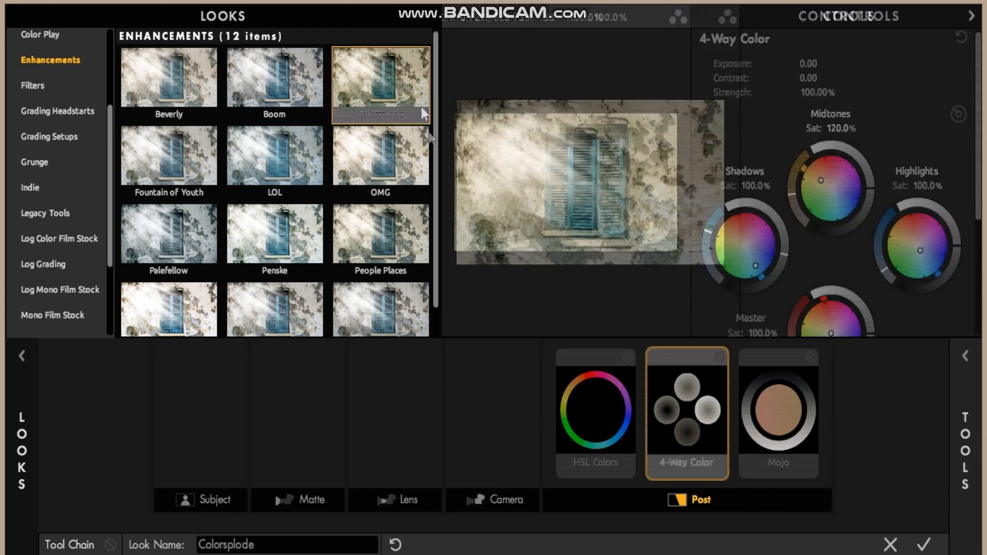
pyautogui.click(924, 546)
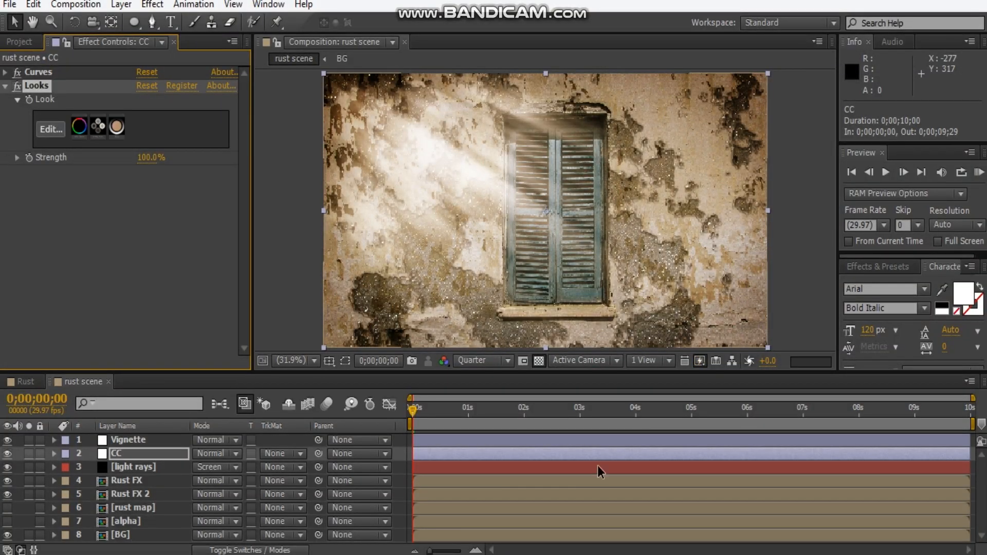
pyautogui.click(5, 86)
# Step: Apply a Tint effect to the CC layer and set Amount to Tint to 20%
pyautogui.click(65, 149)
pyautogui.rightClick(65, 149)
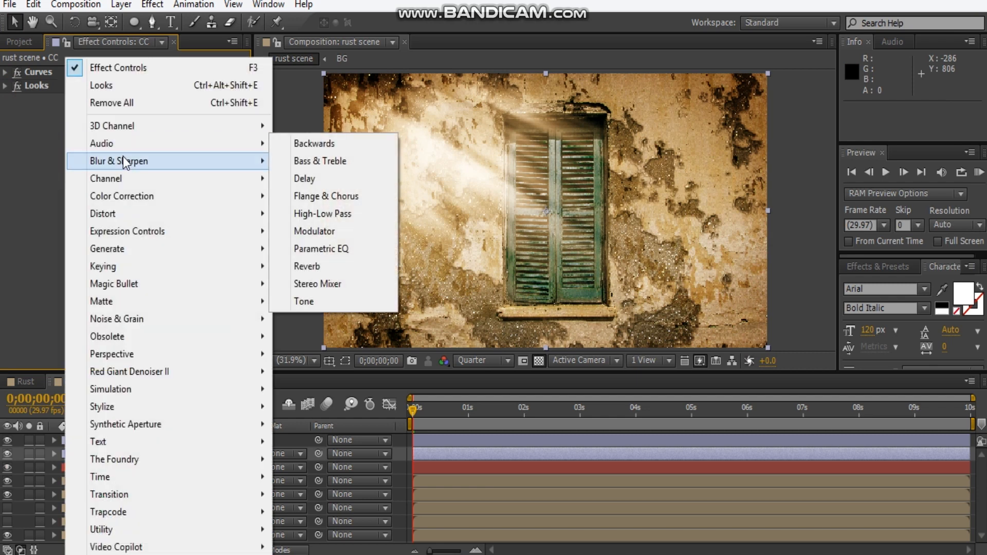
pyautogui.moveTo(161, 196)
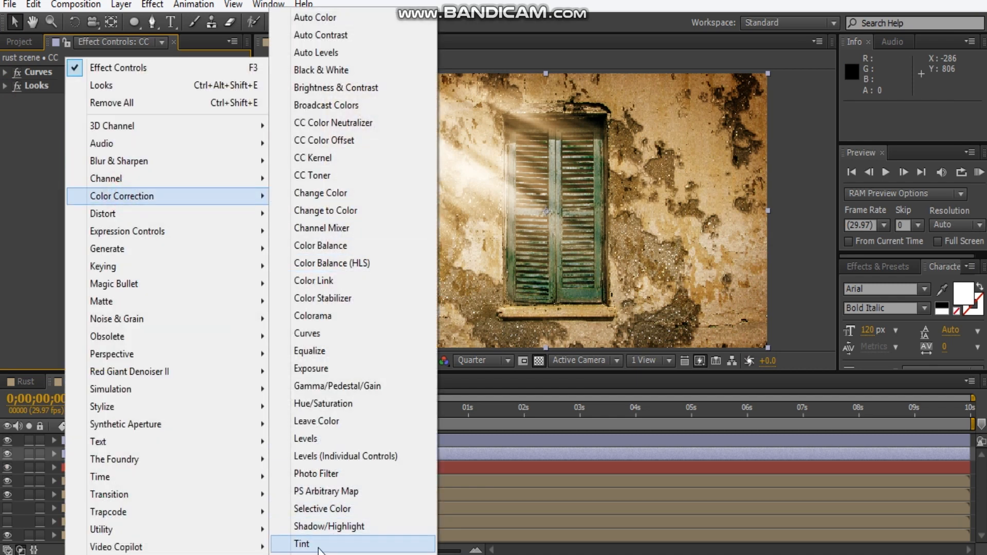
pyautogui.click(318, 546)
pyautogui.click(144, 140)
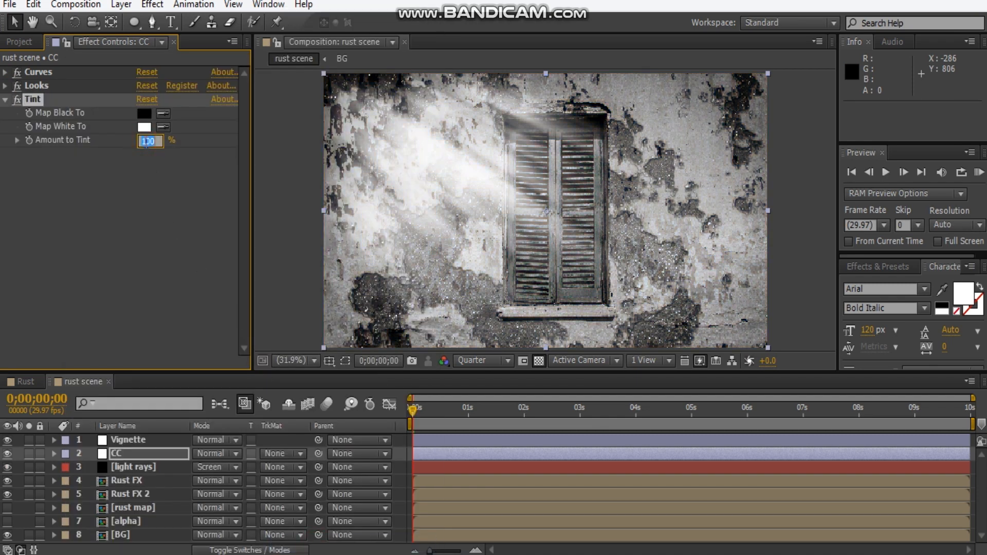
pyautogui.write('15')
pyautogui.press('Return')
pyautogui.click(144, 140)
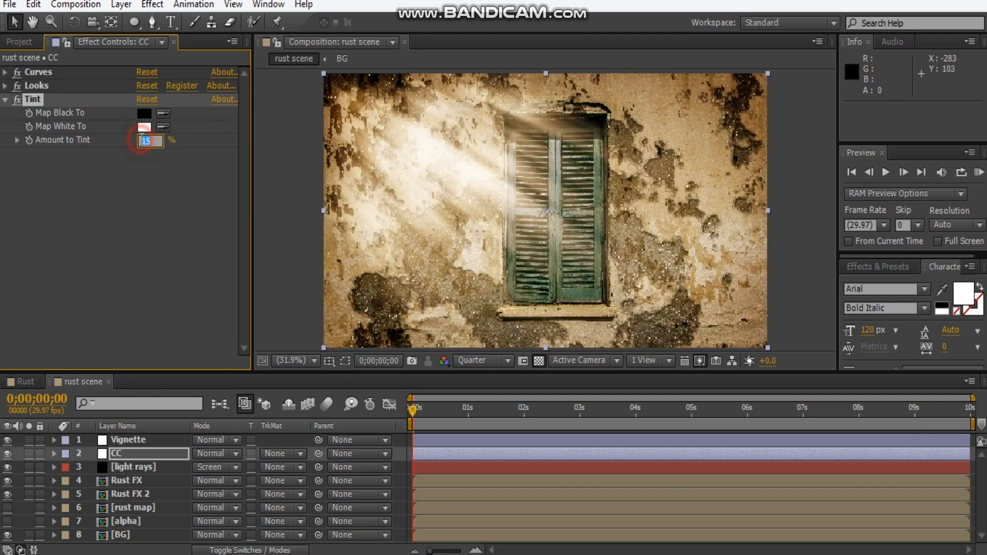
pyautogui.press('Return')
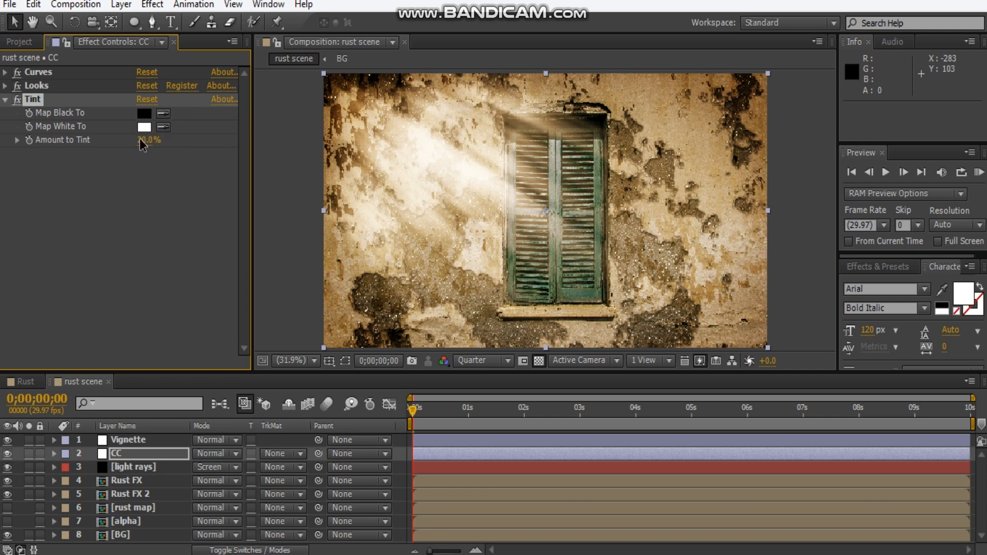
pyautogui.click(5, 100)
pyautogui.click(85, 181)
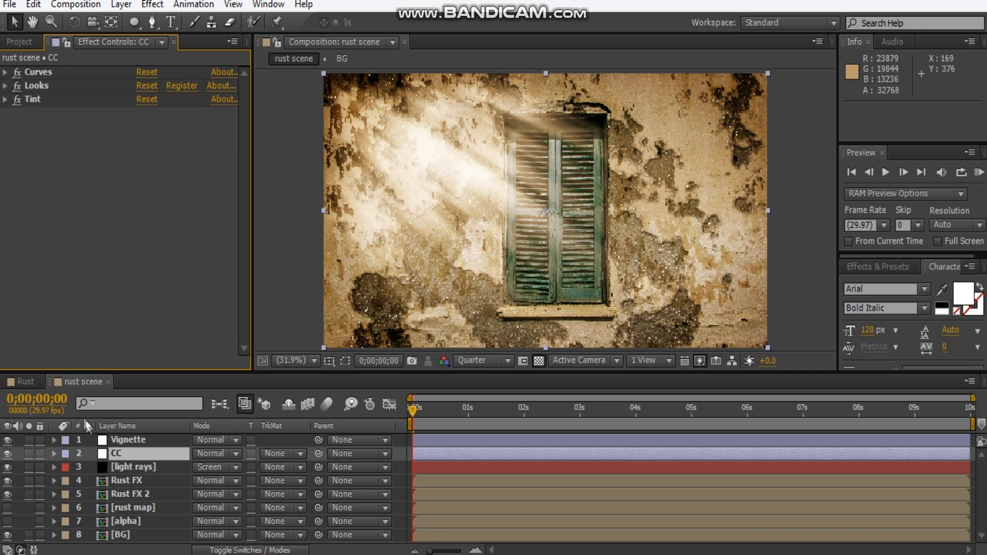
# Step: In the light rays layer's Curves, lower the RGB highlights point to soften the rays and raise the Alpha curve's midtones
pyautogui.click(136, 472)
pyautogui.click(155, 127)
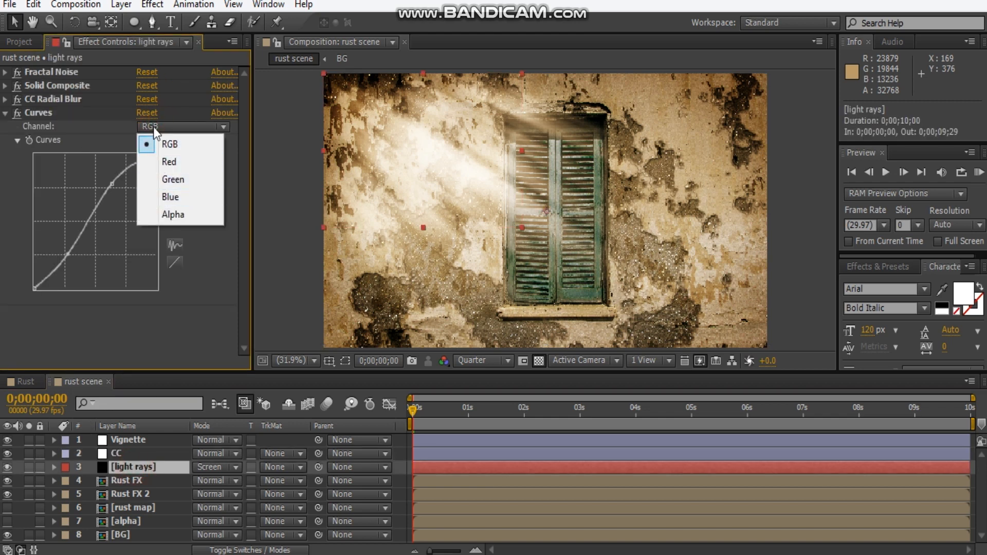
pyautogui.click(169, 147)
pyautogui.moveTo(112, 184); pyautogui.dragTo(117, 200)
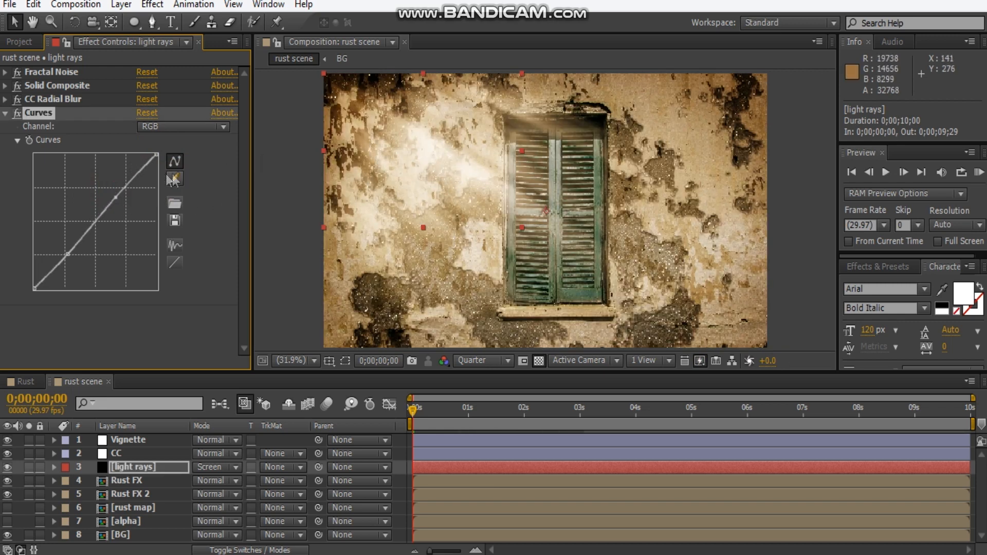
pyautogui.click(162, 127)
pyautogui.click(173, 216)
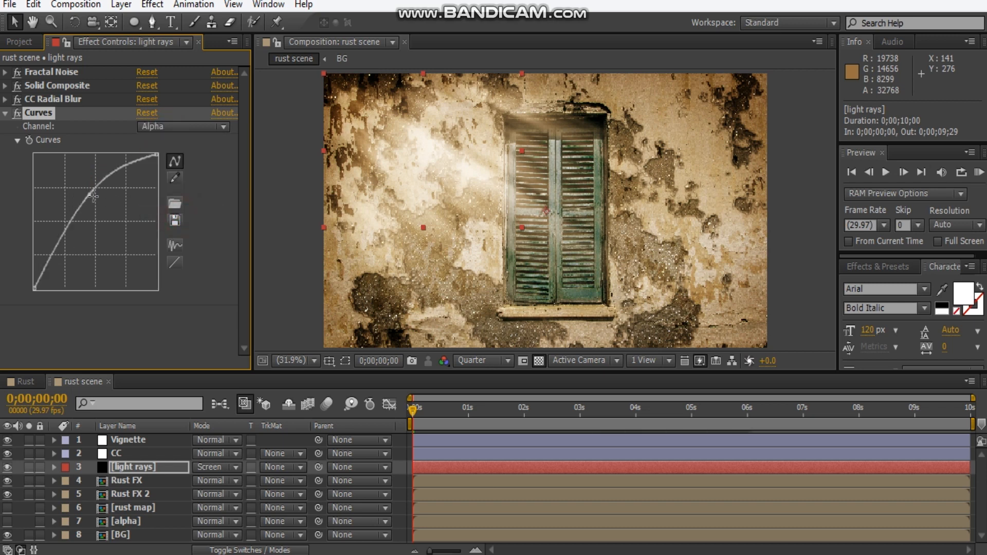
pyautogui.moveTo(91, 197); pyautogui.dragTo(82, 187)
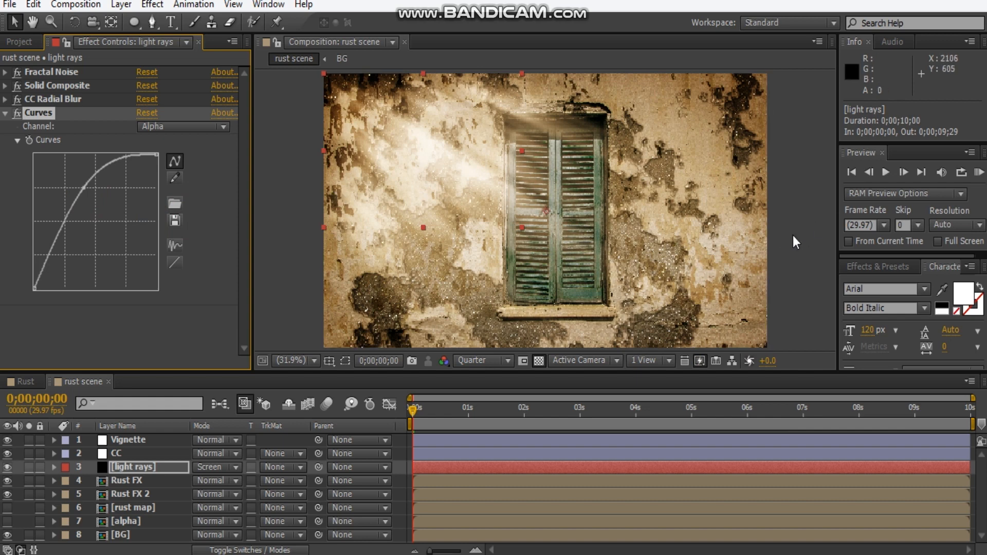
# Step: Shape the CC layer's RGB curve with lowered shadows and near-linear midtone and highlight points, and compare the image with Curves off and on
pyautogui.click(115, 453)
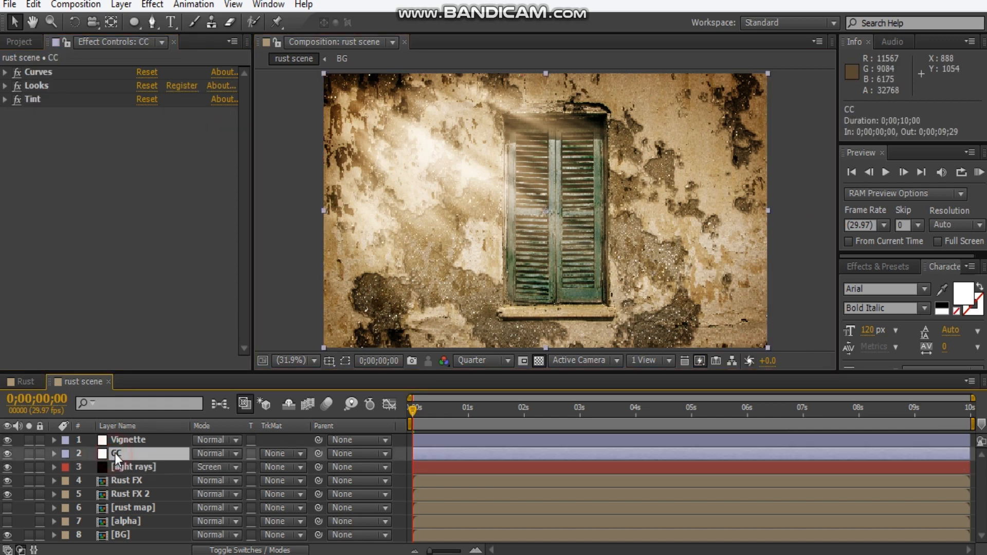
pyautogui.click(4, 74)
pyautogui.click(155, 86)
pyautogui.click(172, 102)
pyautogui.moveTo(88, 200); pyautogui.dragTo(64, 221)
pyautogui.moveTo(89, 194); pyautogui.dragTo(88, 191)
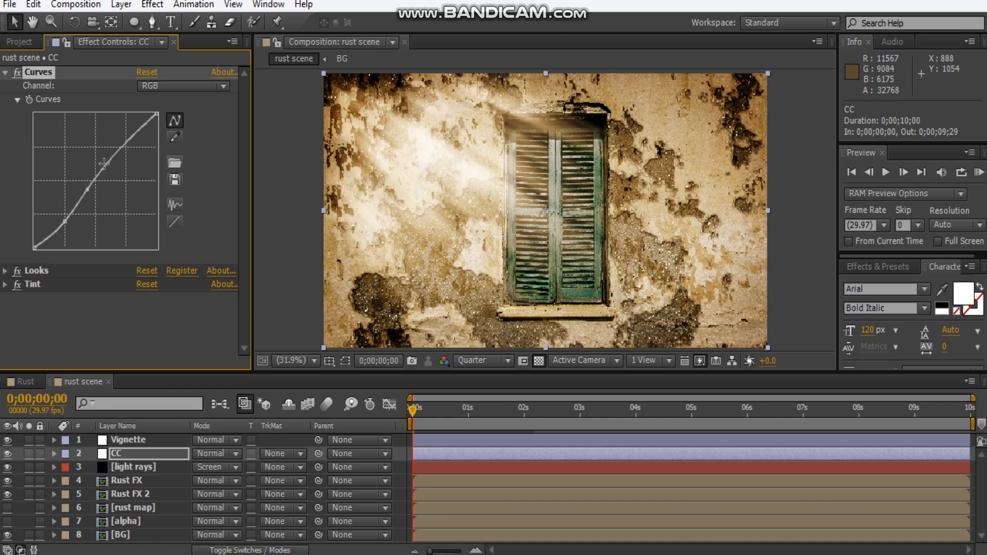
pyautogui.moveTo(126, 148); pyautogui.dragTo(128, 149)
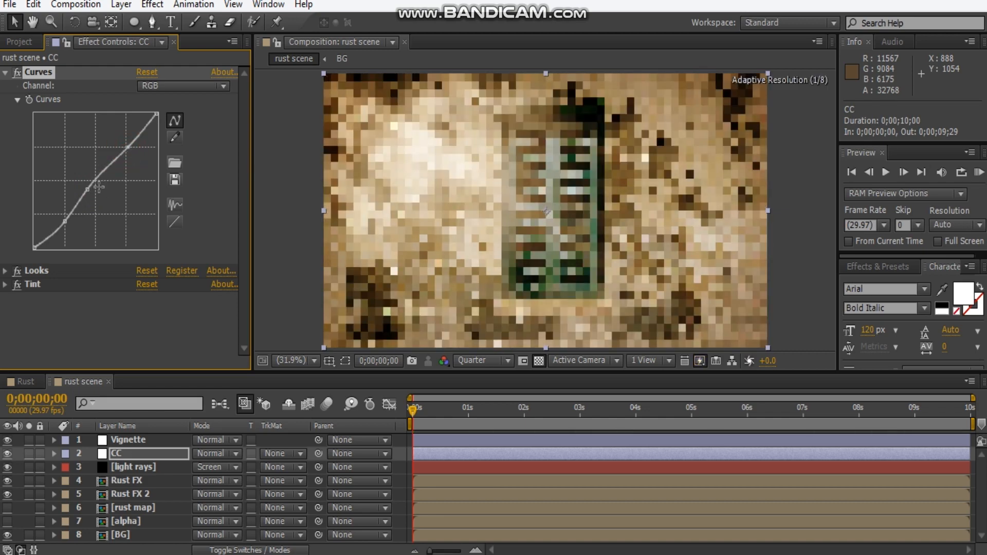
pyautogui.moveTo(87, 189); pyautogui.dragTo(88, 195)
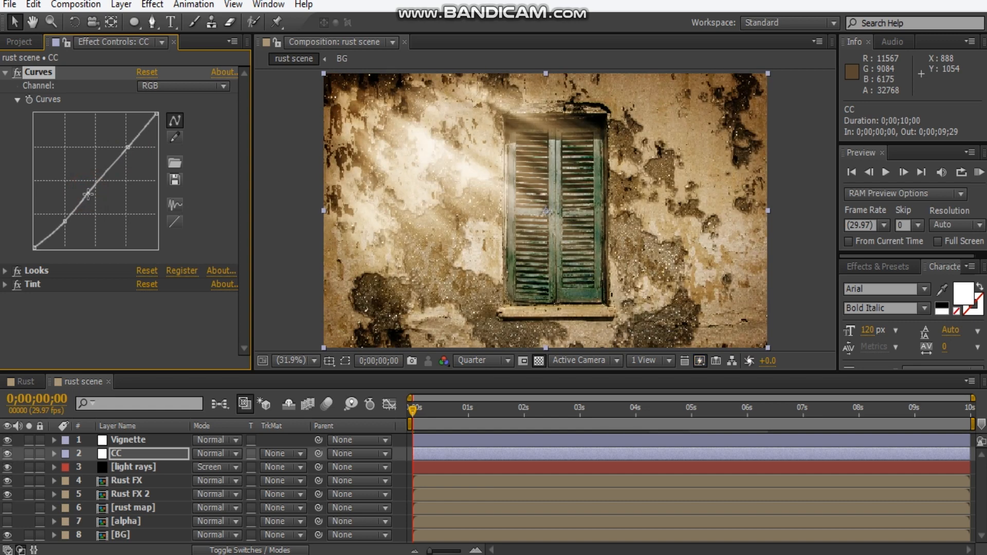
pyautogui.click(17, 73)
pyautogui.click(18, 73)
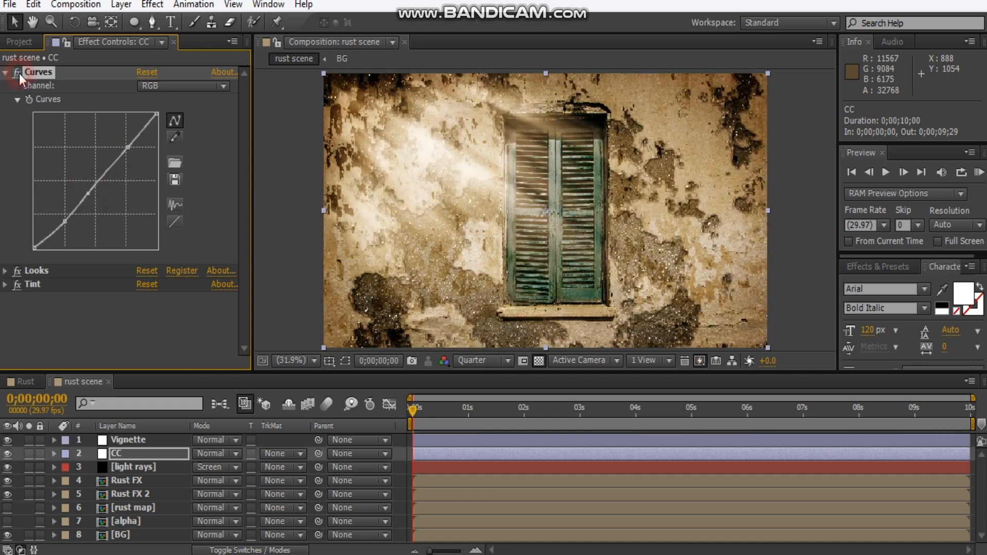
pyautogui.click(271, 177)
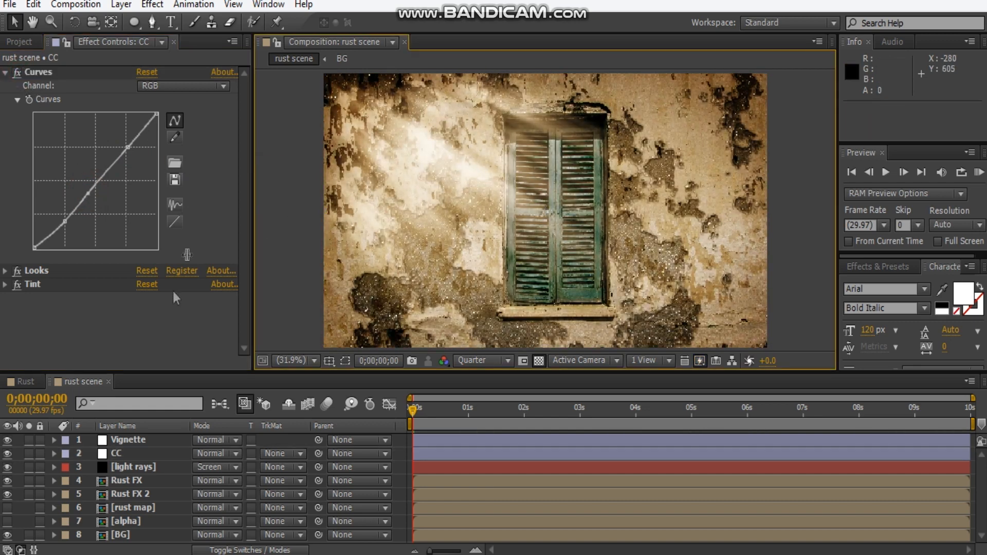
# Step: Add the Particles_04.mp4 footage to the rust scene composition between the CC and light rays layers
pyautogui.click(79, 386)
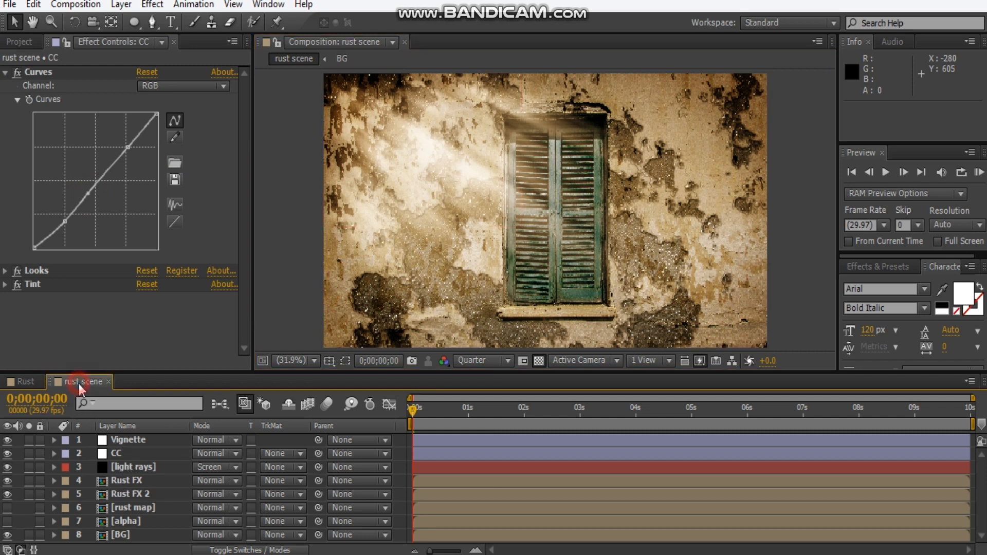
pyautogui.click(19, 42)
pyautogui.click(56, 231)
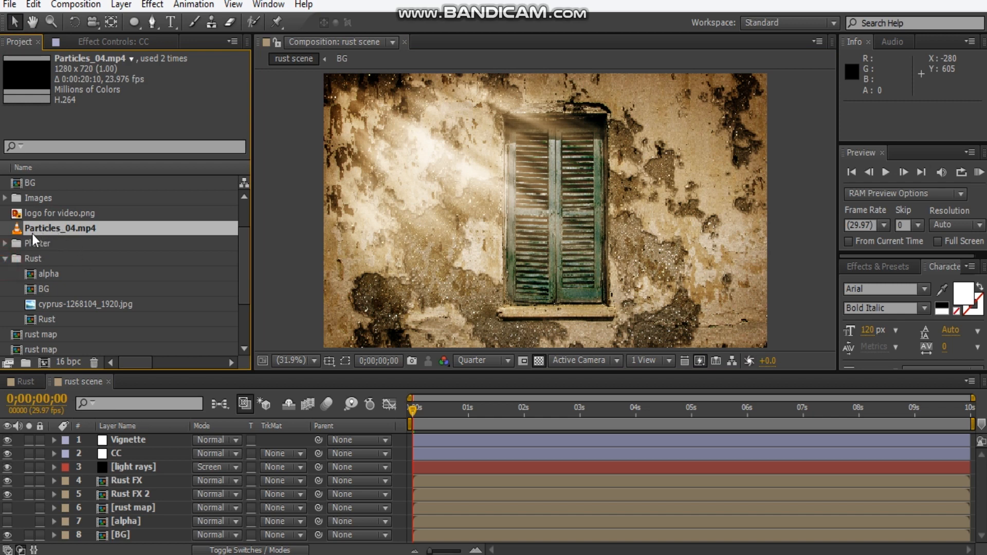
pyautogui.moveTo(33, 234); pyautogui.dragTo(138, 464)
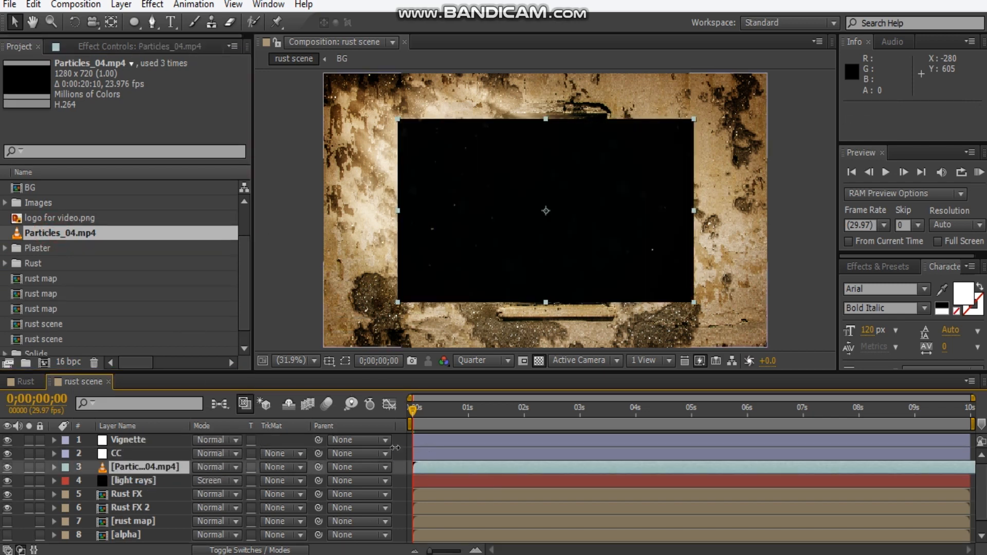
# Step: Set the particles layer to 152% scale and Screen blending mode, and slide it about one second earlier in time
pyautogui.press('s')
pyautogui.moveTo(219, 480); pyautogui.dragTo(257, 483)
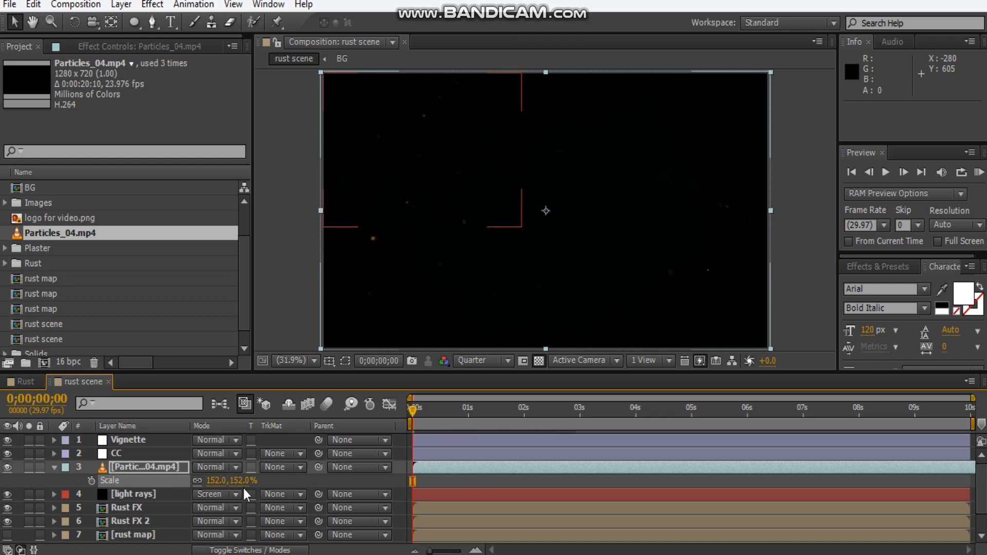
pyautogui.click(221, 468)
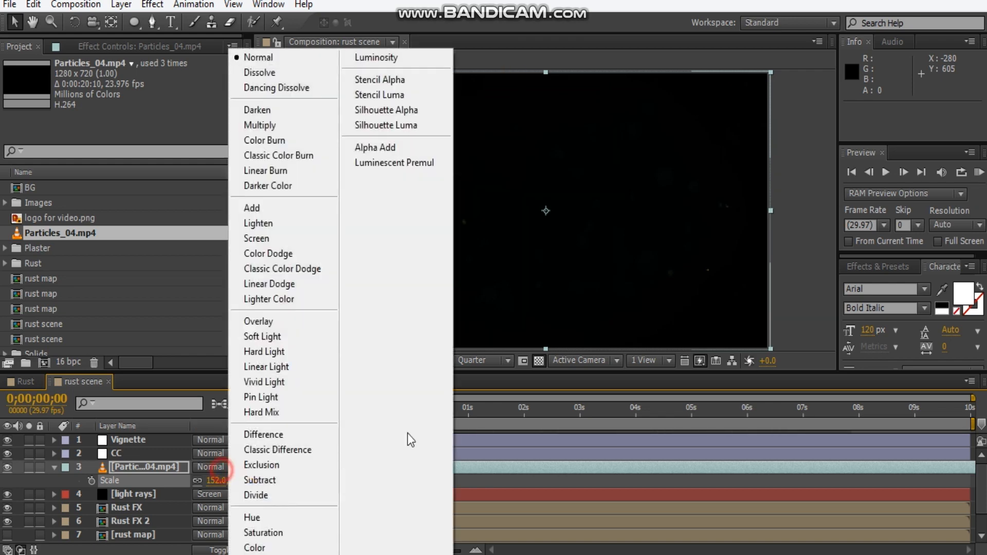
pyautogui.click(286, 240)
pyautogui.moveTo(563, 466); pyautogui.dragTo(506, 477)
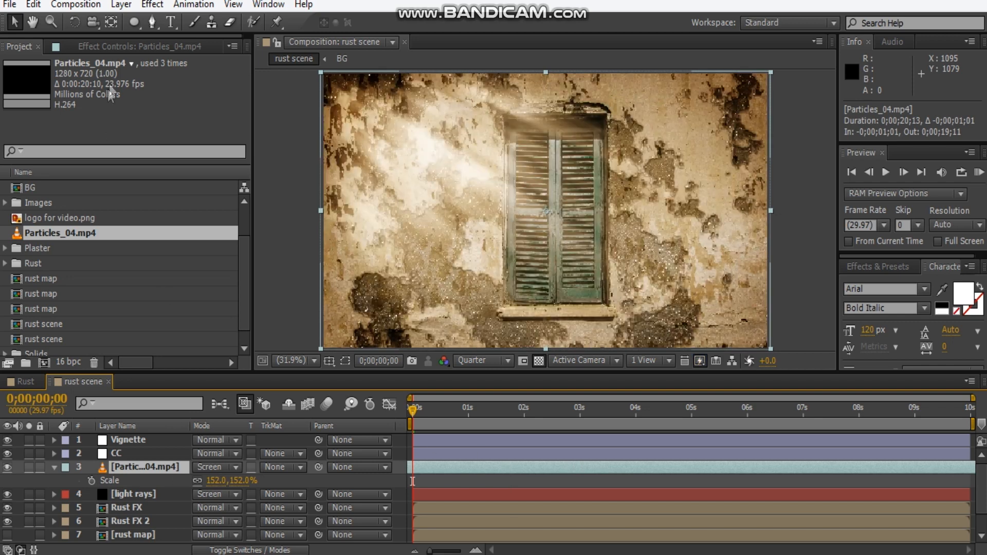
# Step: Apply Curves to the particles layer and shape an S-curve with lowered shadows and raised highlights, soloing the layer while adjusting
pyautogui.click(132, 45)
pyautogui.rightClick(106, 150)
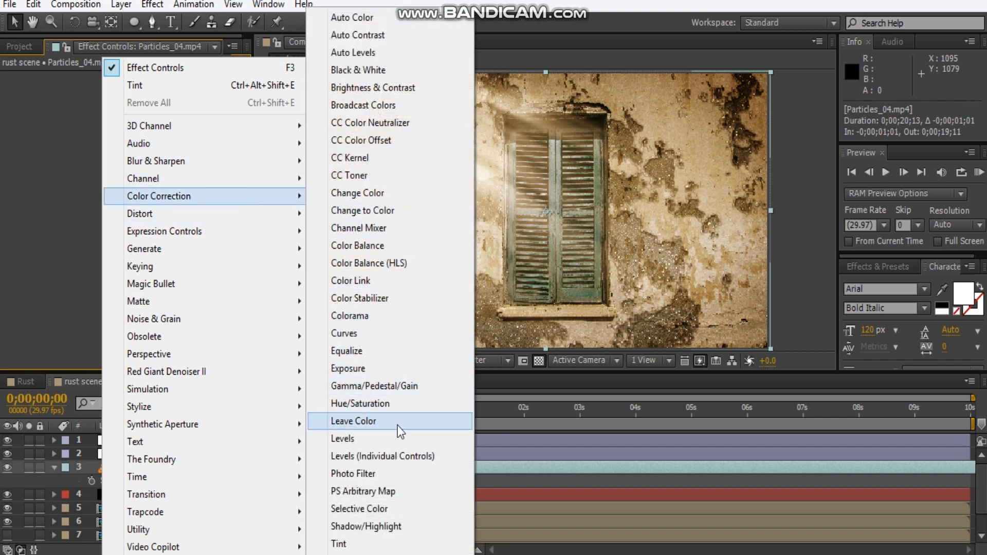
pyautogui.click(388, 335)
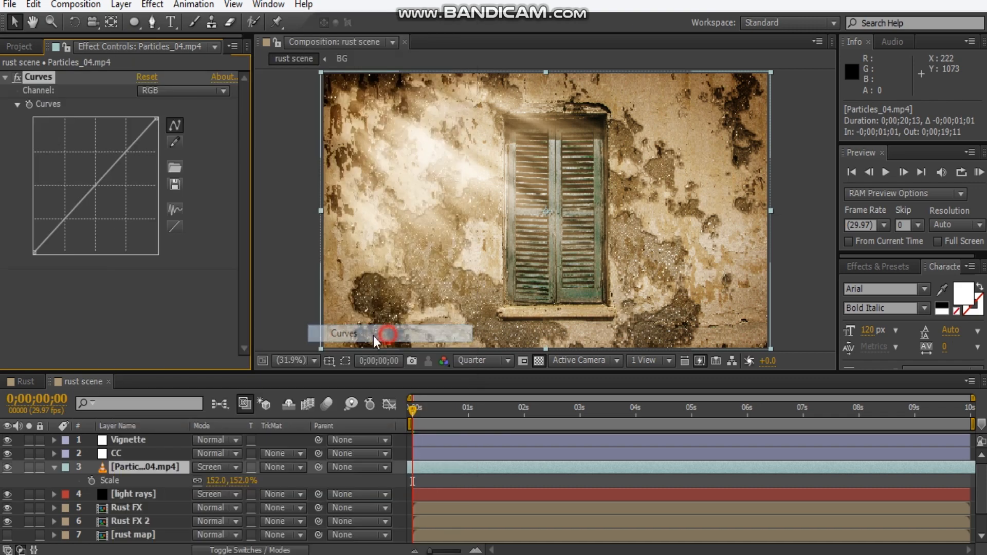
pyautogui.click(29, 468)
pyautogui.moveTo(96, 185); pyautogui.dragTo(77, 236)
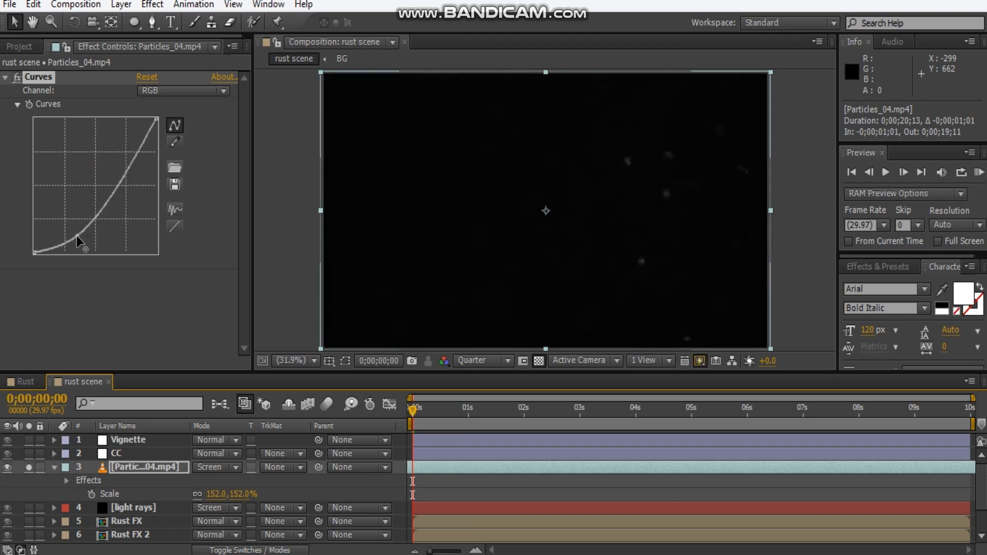
pyautogui.moveTo(114, 184); pyautogui.dragTo(118, 163)
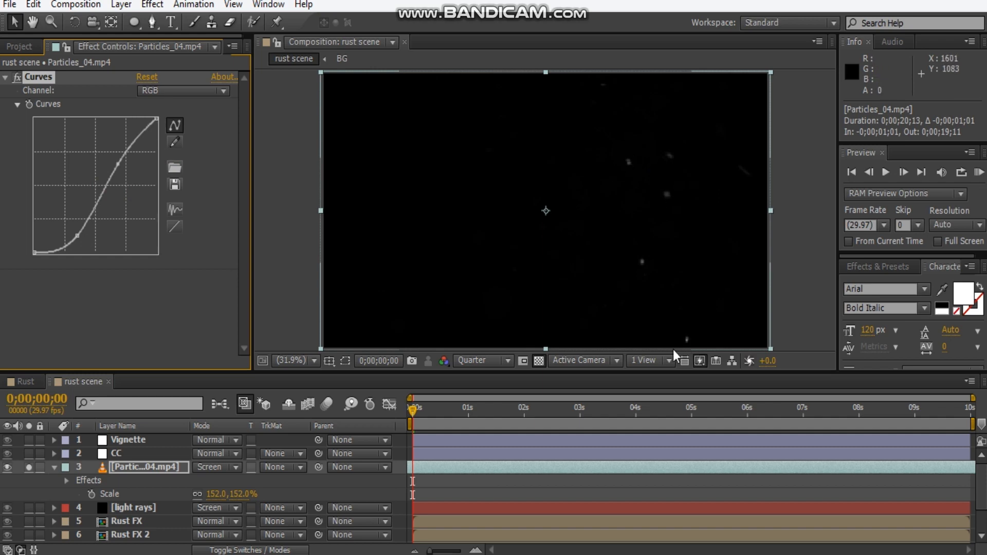
pyautogui.click(4, 77)
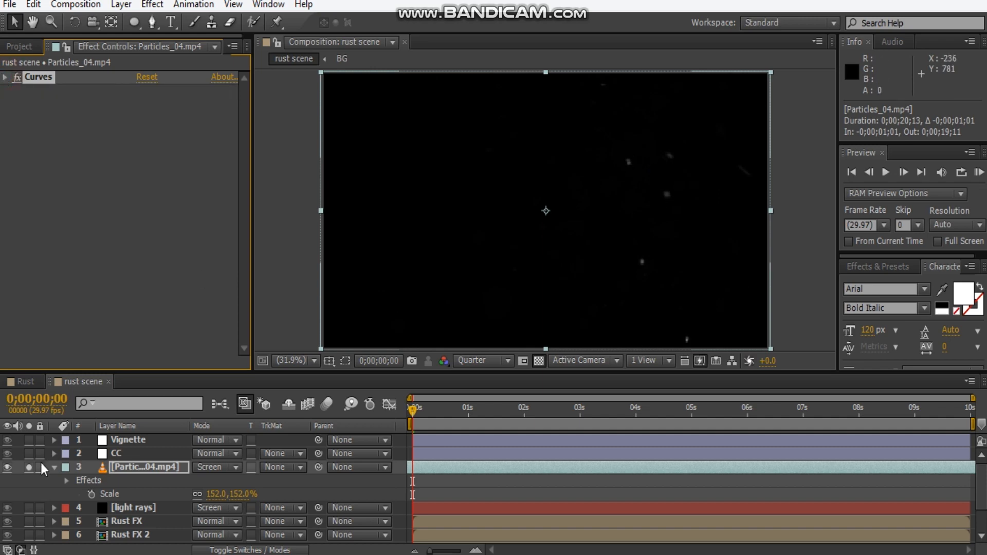
pyautogui.click(27, 468)
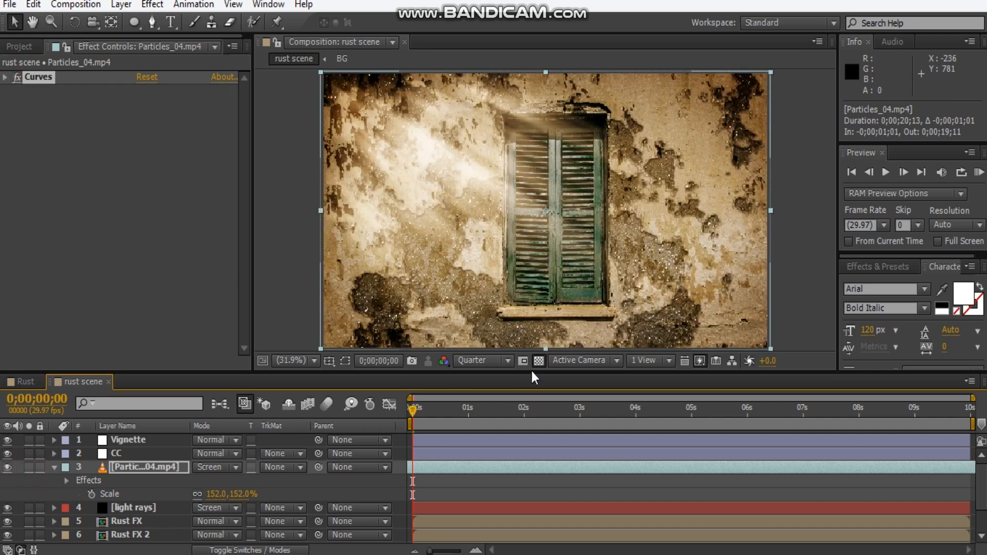
# Step: Slide the particles layer to start at about -0;00;01;19, and duplicate it with the copy starting at about -0;00;09;06
pyautogui.moveTo(501, 467); pyautogui.dragTo(408, 471)
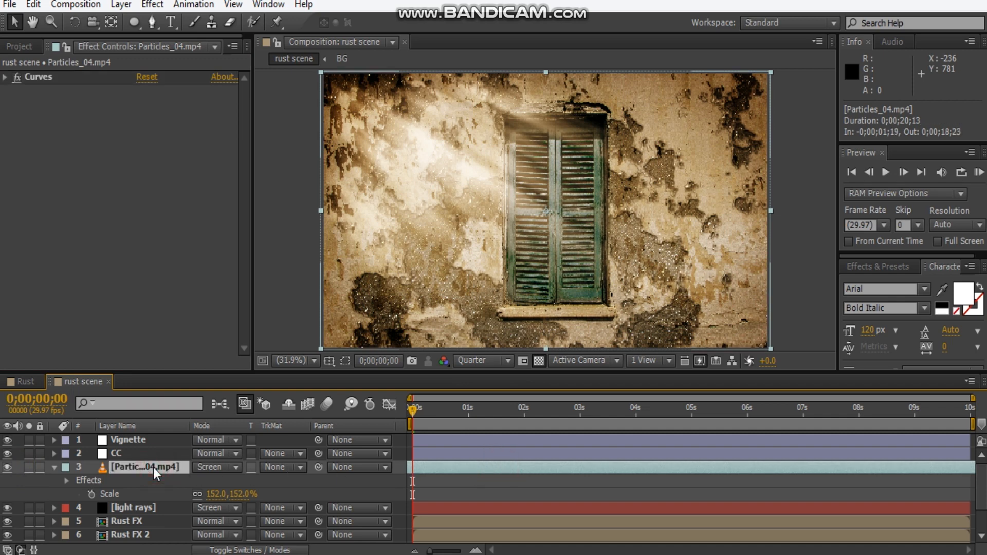
pyautogui.hotkey('ctrl', 'd')
pyautogui.moveTo(827, 464); pyautogui.dragTo(518, 481)
pyautogui.moveTo(445, 479); pyautogui.dragTo(405, 480)
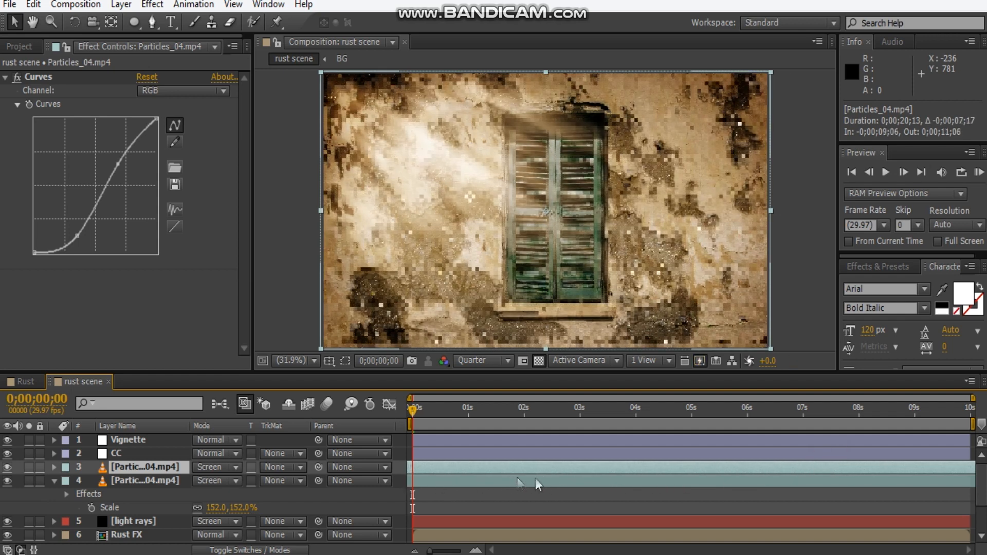
pyautogui.click(54, 480)
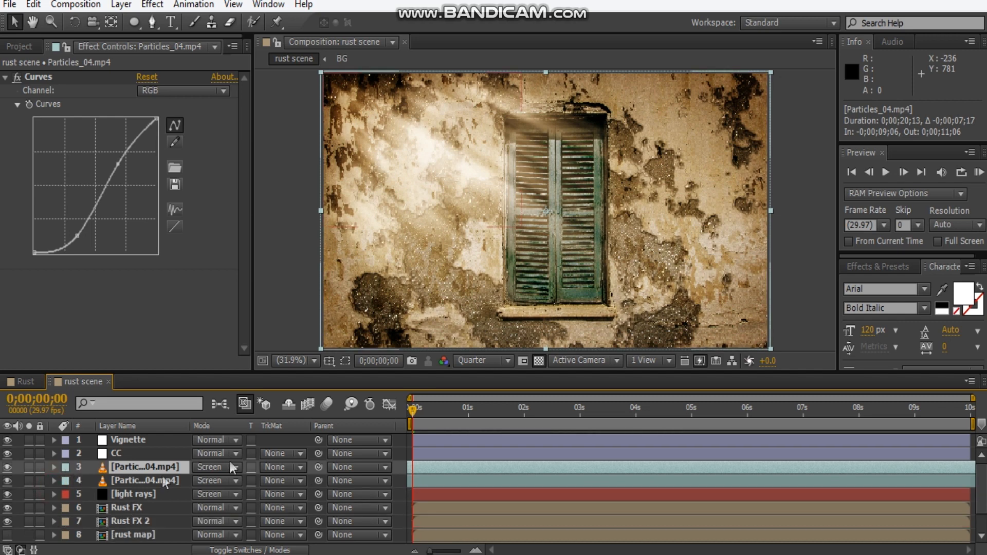
# Step: Lock the rust scene viewer and open the rust map composition in a second viewer docked beside it
pyautogui.scroll(-2, 162, 477)
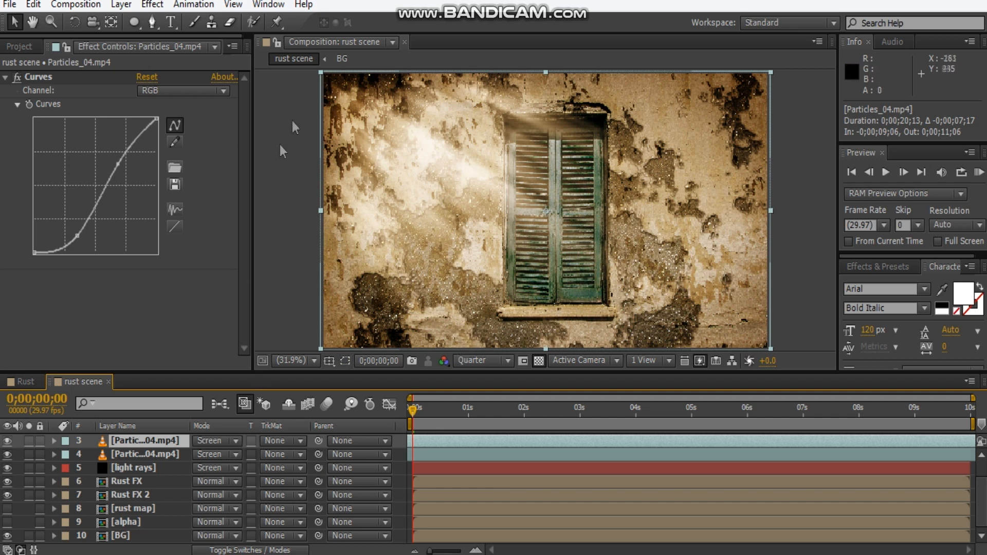
pyautogui.click(278, 44)
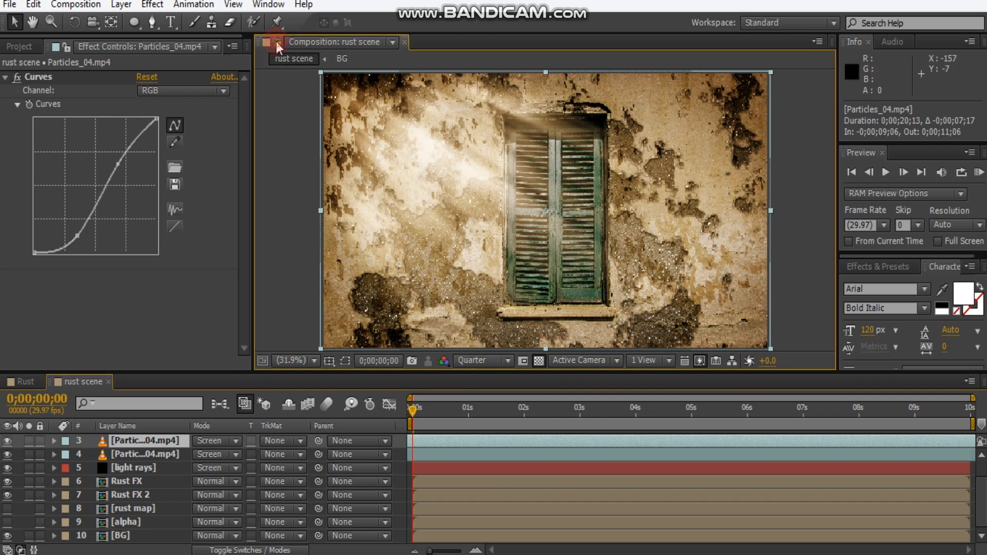
pyautogui.click(140, 512)
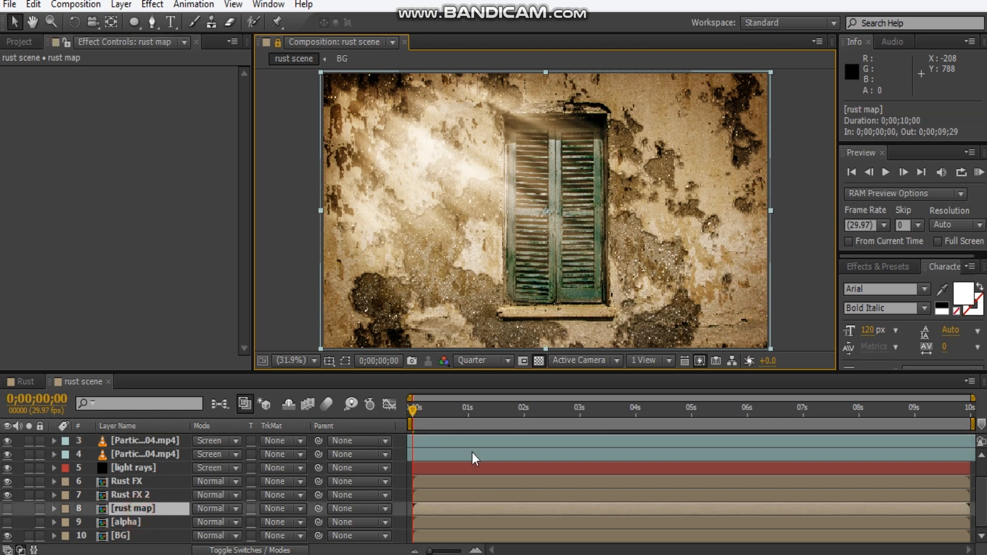
pyautogui.click(422, 42)
pyautogui.moveTo(421, 40); pyautogui.dragTo(821, 149)
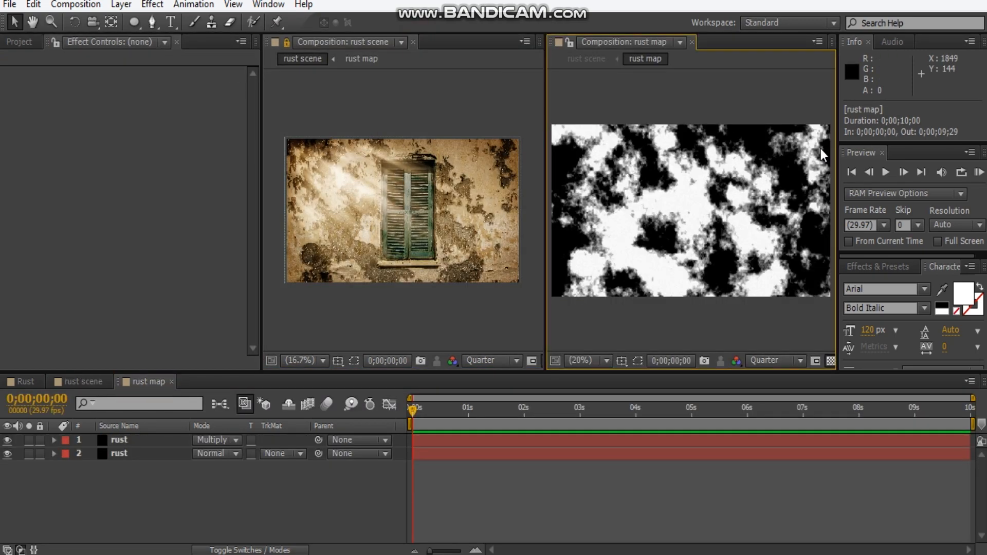
pyautogui.scroll(2, 409, 230)
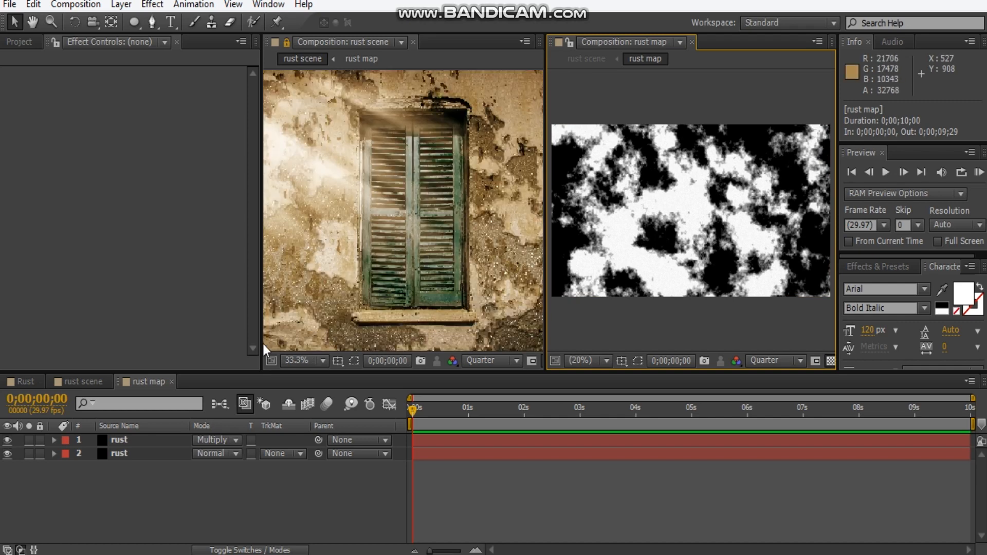
# Step: Lower the Fractal Noise Brightness of the bottom rust layer to -365 and keyframe it at the first frame
pyautogui.click(147, 454)
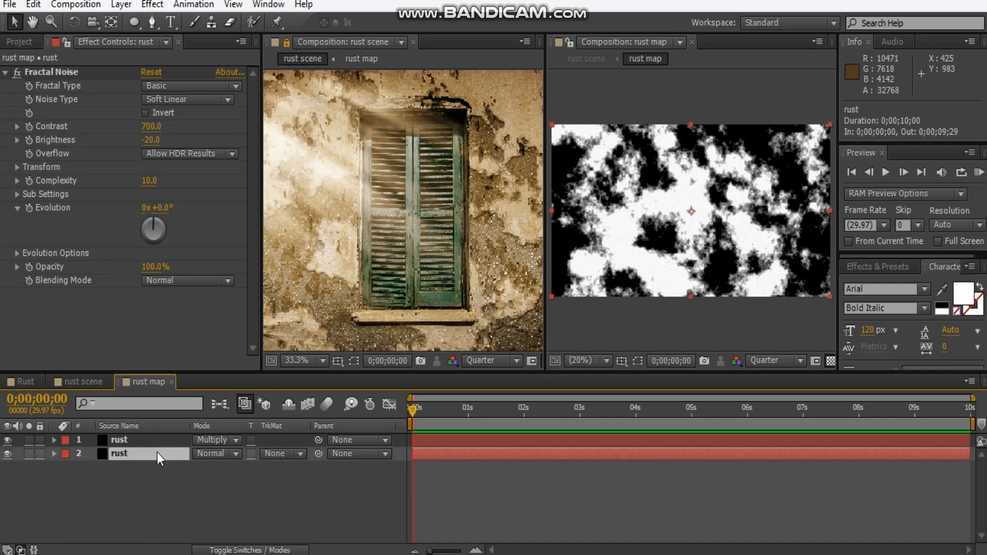
pyautogui.moveTo(152, 138); pyautogui.dragTo(2, 147)
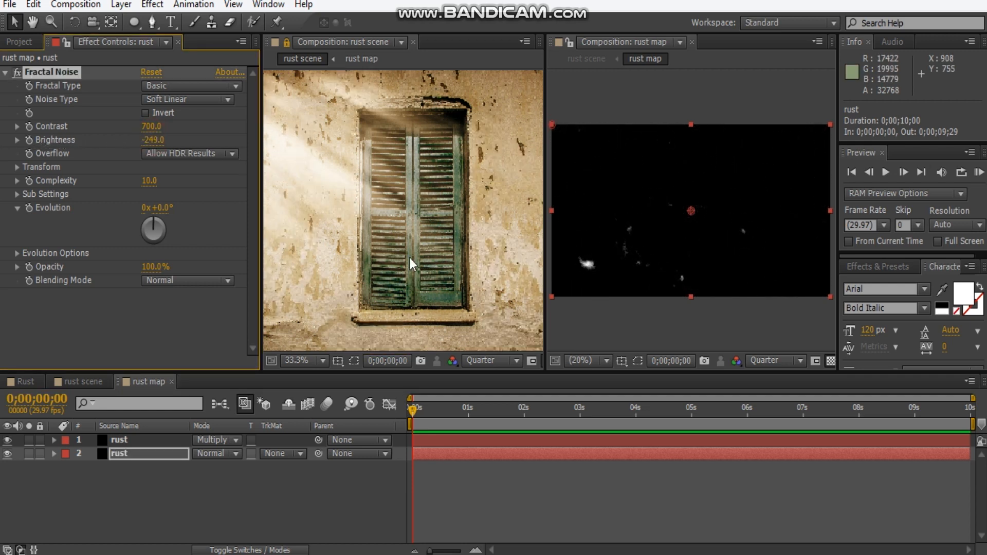
pyautogui.scroll(-2, 383, 207)
pyautogui.moveTo(485, 198); pyautogui.dragTo(418, 217)
pyautogui.scroll(2, 418, 217)
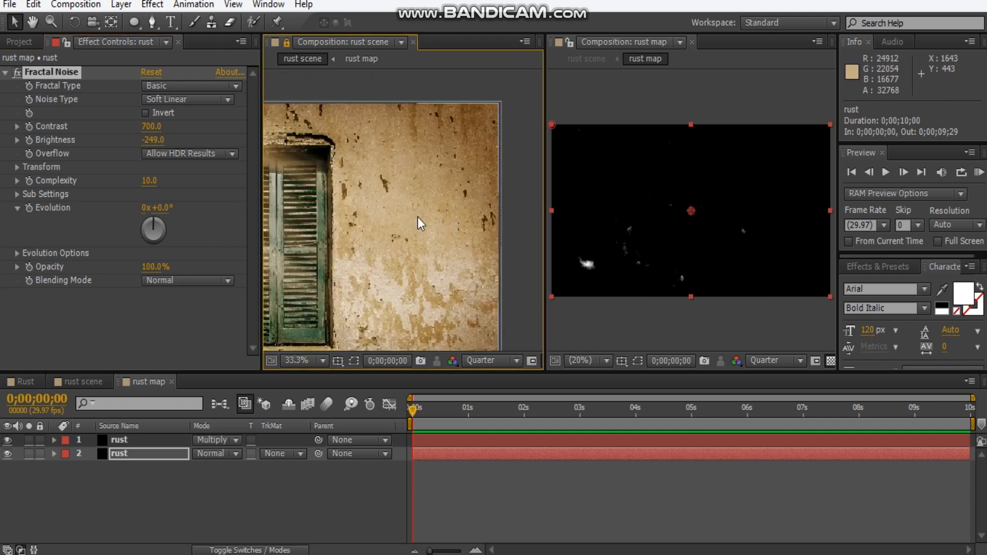
pyautogui.click(149, 140)
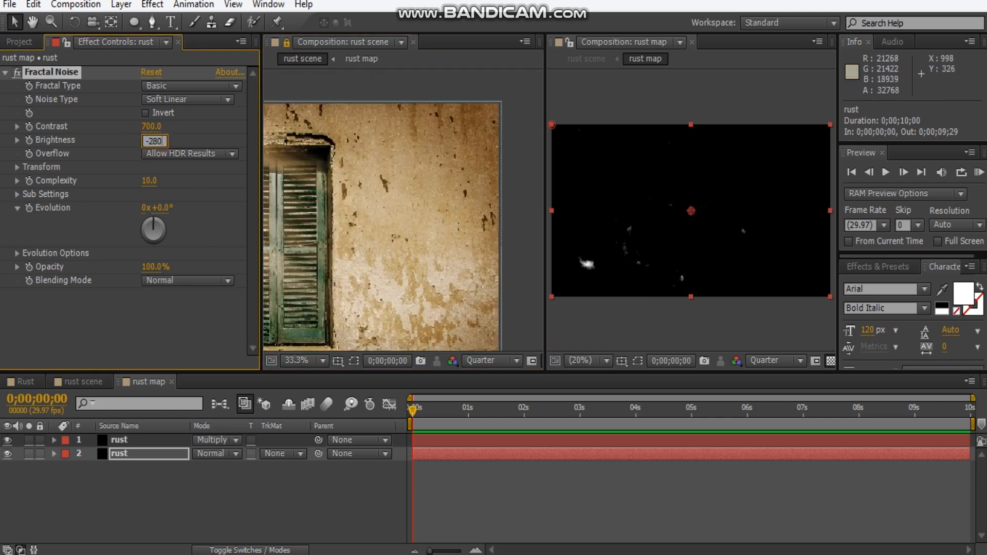
pyautogui.press('Return')
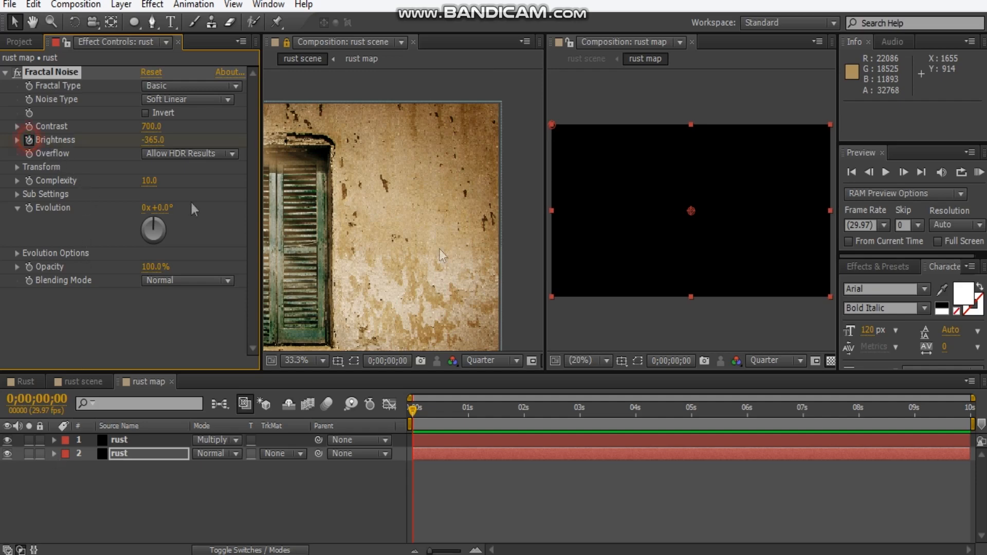
# Step: Keyframe the bottom rust layer's Brightness at -20 at 0;00;06;01 and check the rust growth at 0;00;02;08
pyautogui.moveTo(498, 423); pyautogui.dragTo(753, 420)
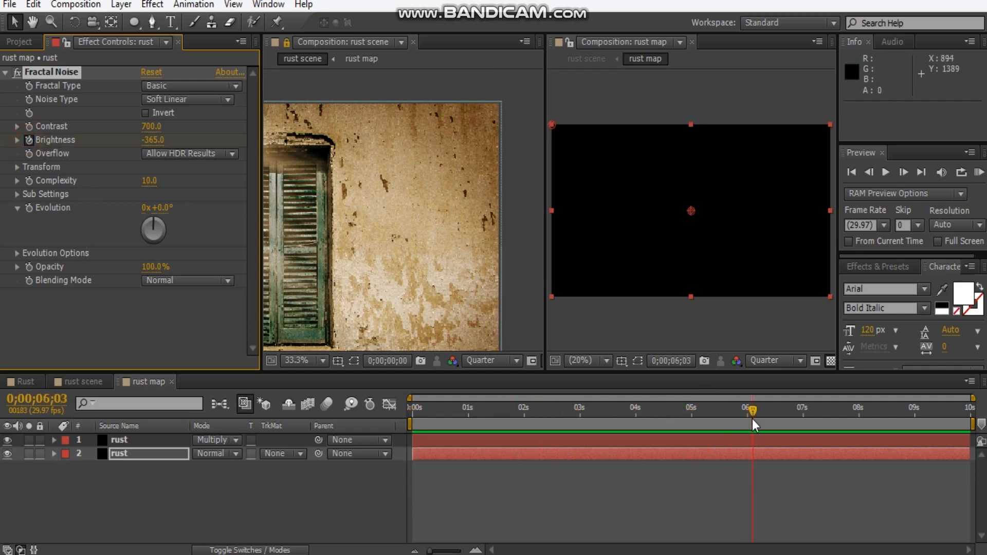
pyautogui.moveTo(335, 258); pyautogui.dragTo(438, 218)
pyautogui.scroll(-2, 429, 225)
pyautogui.click(152, 142)
pyautogui.press('Return')
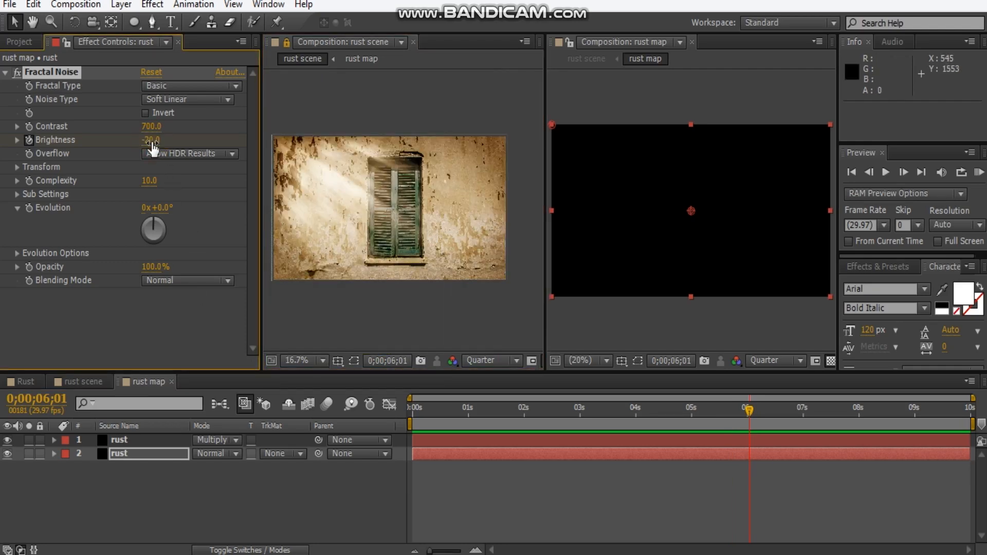
pyautogui.moveTo(736, 411); pyautogui.dragTo(396, 409)
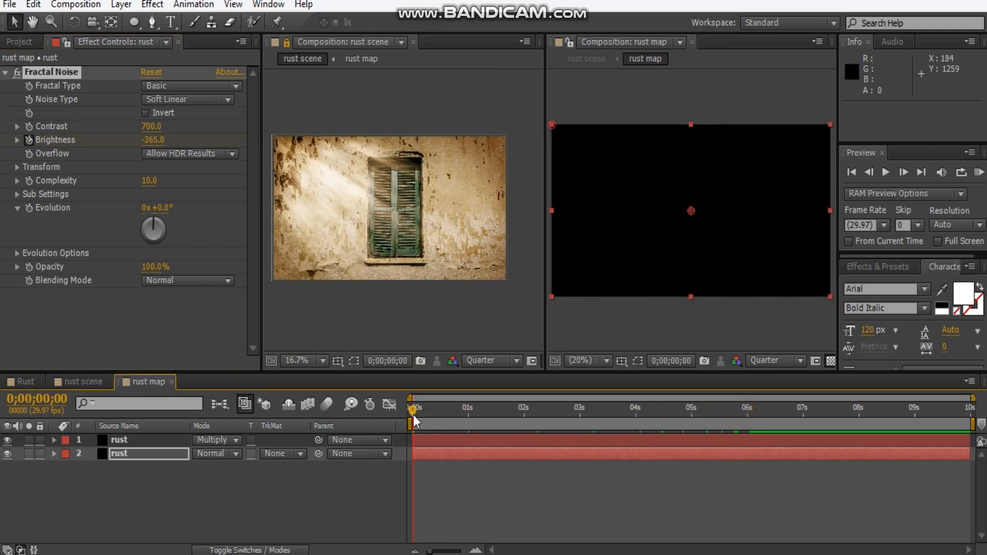
pyautogui.click(540, 415)
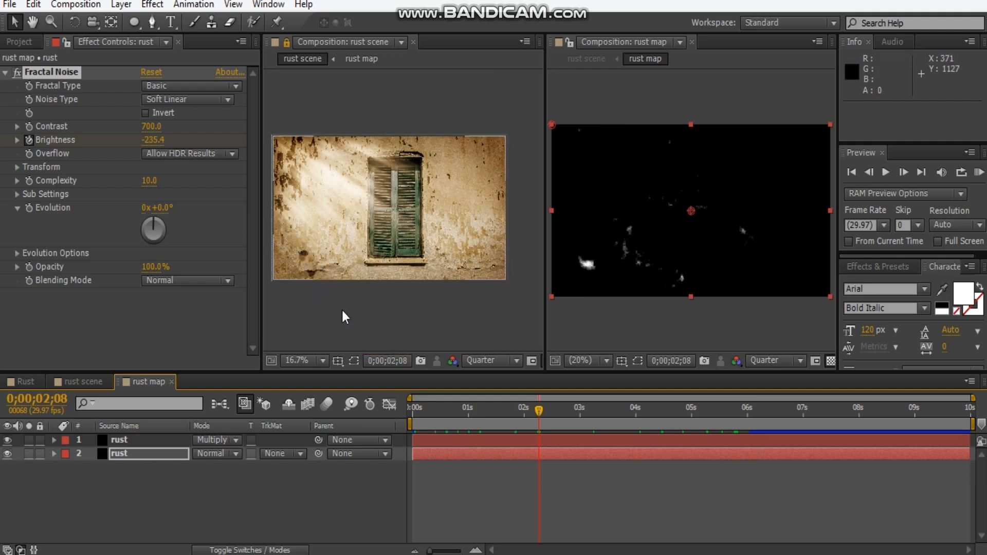
# Step: Set the opacity of the upper rust layer in Multiply mode to 4% and inspect the rust map up close
pyautogui.click(132, 440)
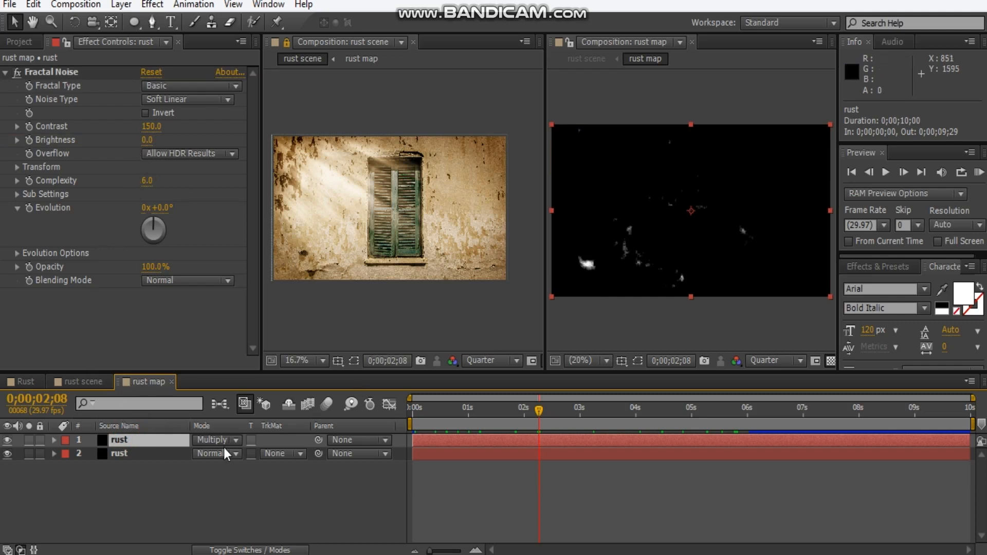
pyautogui.press('t')
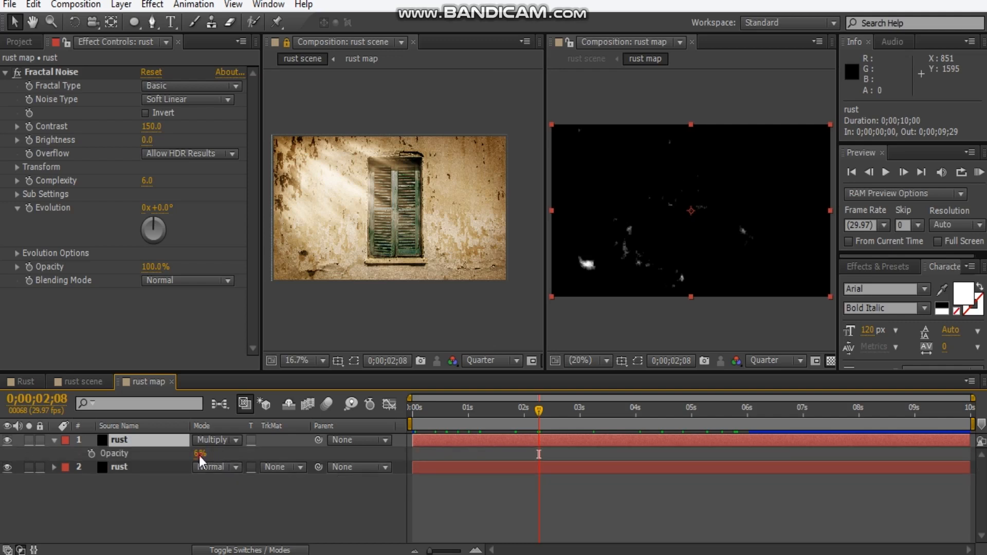
pyautogui.moveTo(202, 454); pyautogui.dragTo(198, 455)
pyautogui.click(199, 454)
pyautogui.write('4')
pyautogui.press('Return')
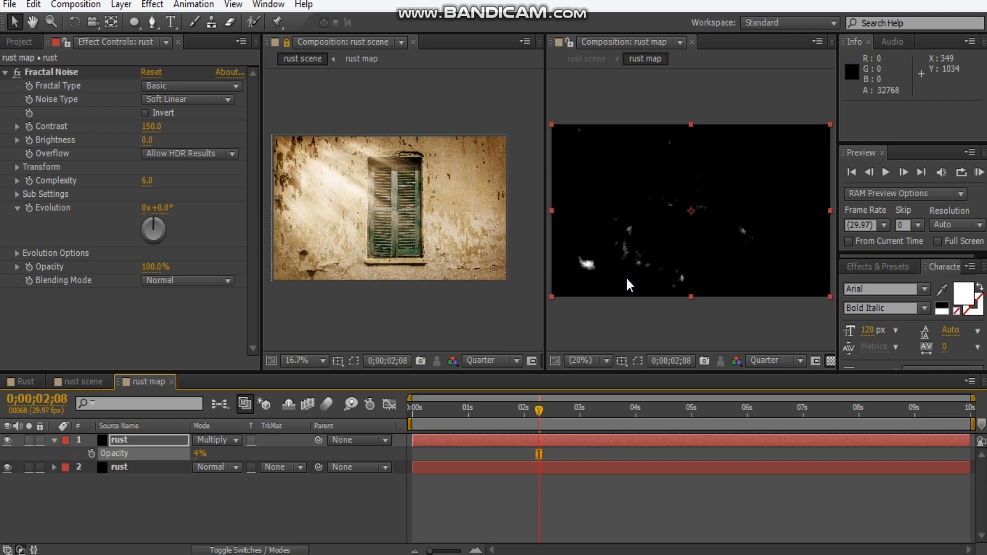
pyautogui.scroll(2, 630, 277)
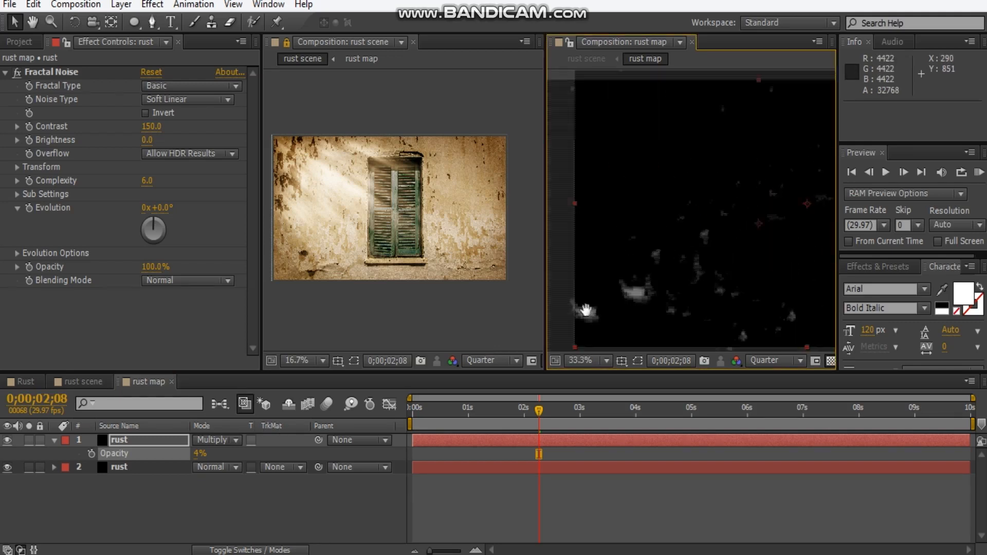
# Step: Close the rust map viewer and return to the unlocked rust scene, fitted to view at the first frame in Third resolution
pyautogui.click(693, 43)
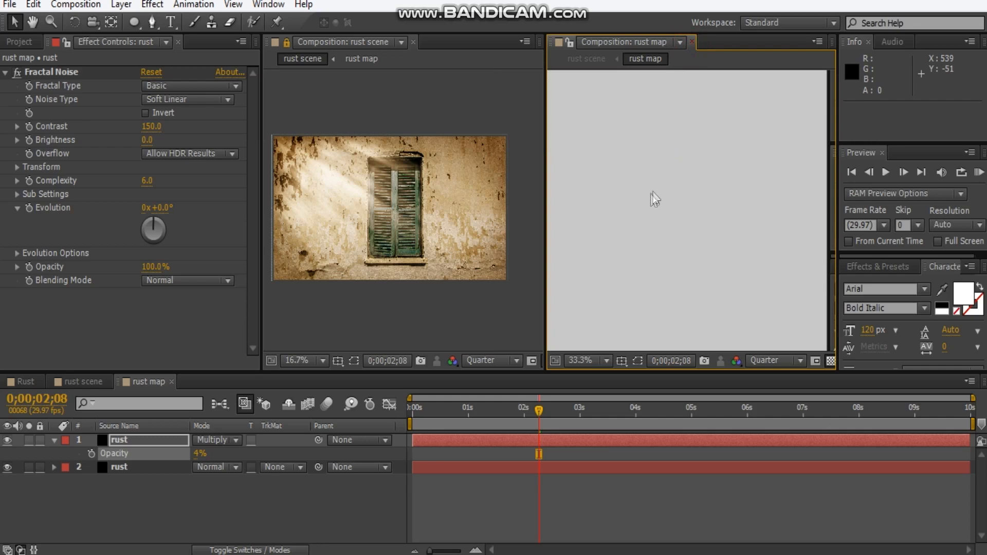
pyautogui.click(286, 42)
pyautogui.click(95, 382)
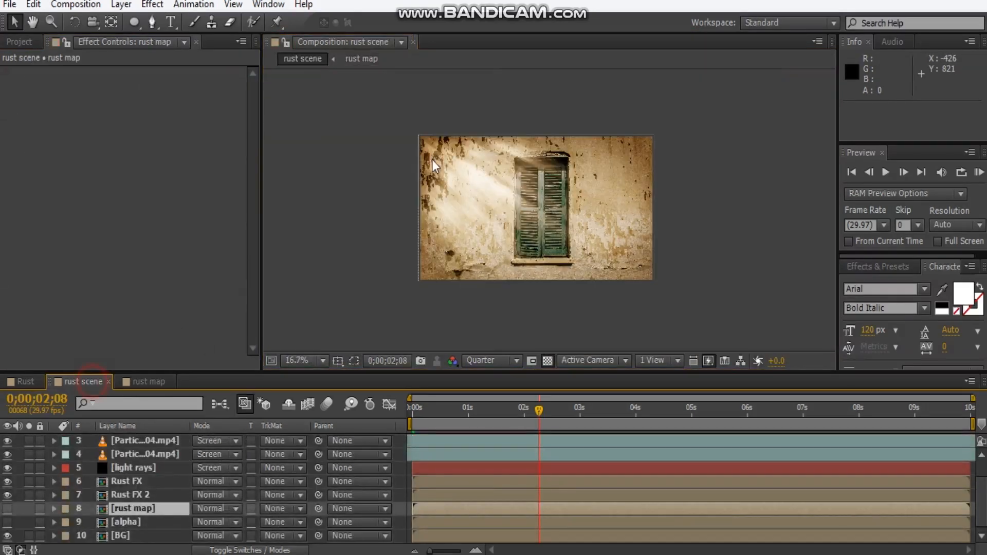
pyautogui.click(303, 360)
pyautogui.click(334, 91)
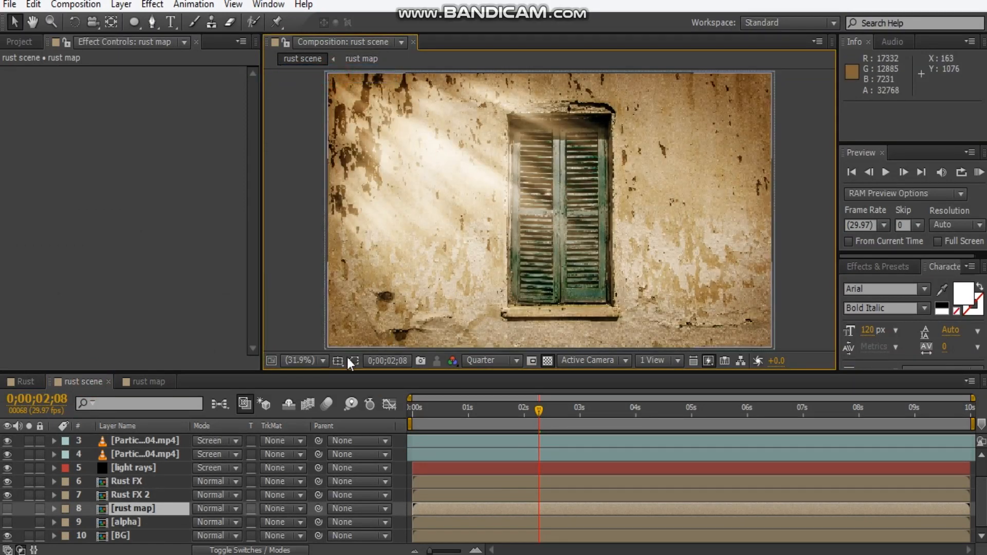
pyautogui.press('Home')
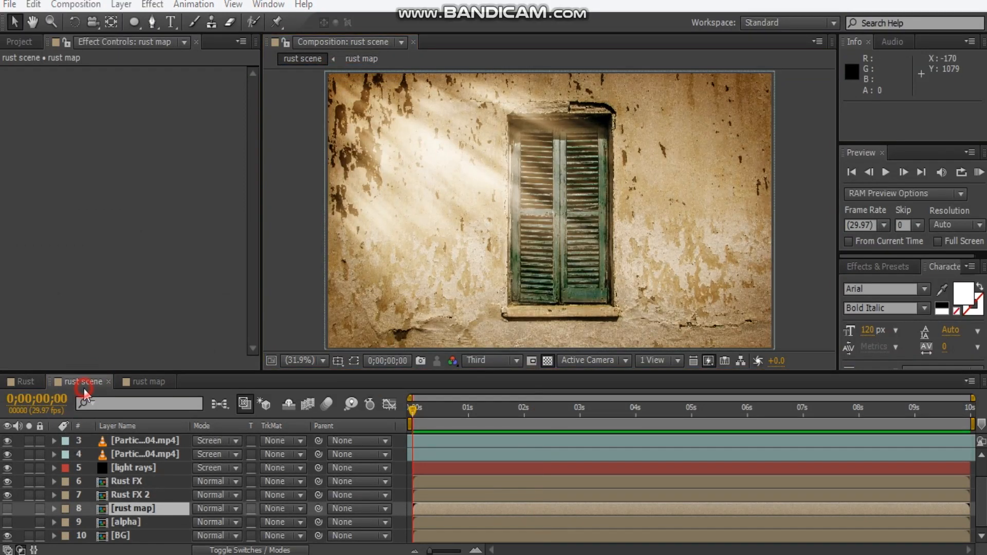
pyautogui.click(84, 391)
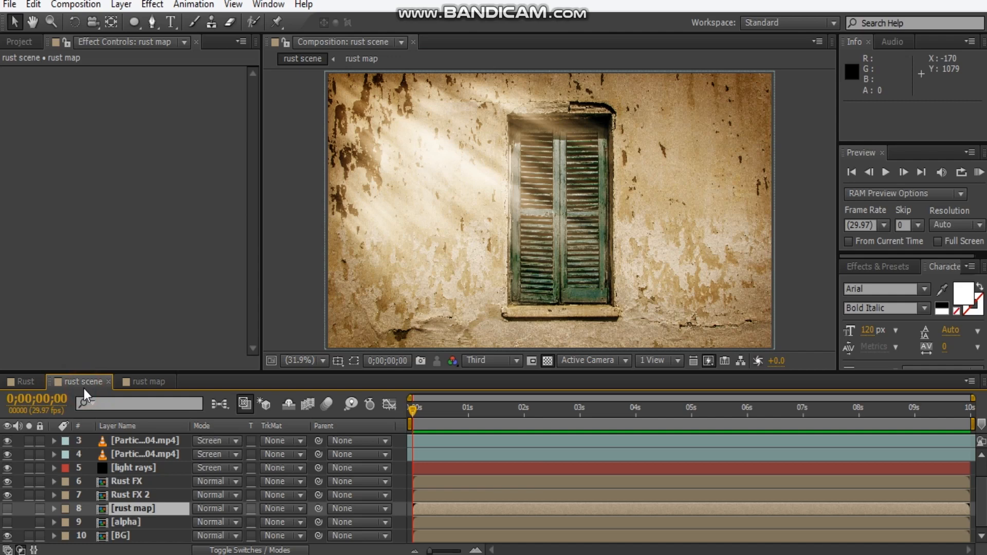
# Step: Preview the whole rust scene animation, then inspect the wall up close at 0;00;08;03 and fit the view again
pyautogui.press('KP_0')
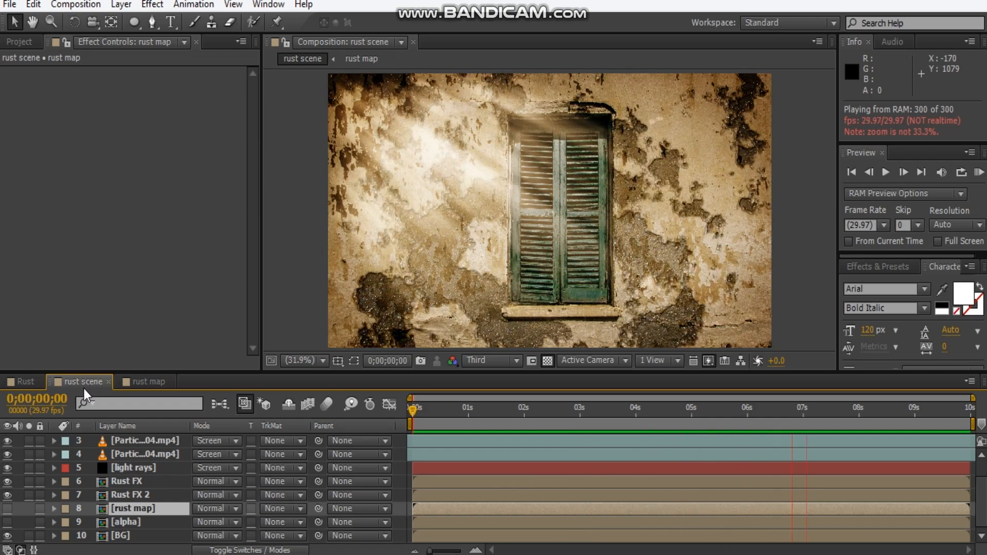
pyautogui.press('space')
pyautogui.moveTo(459, 421); pyautogui.dragTo(865, 420)
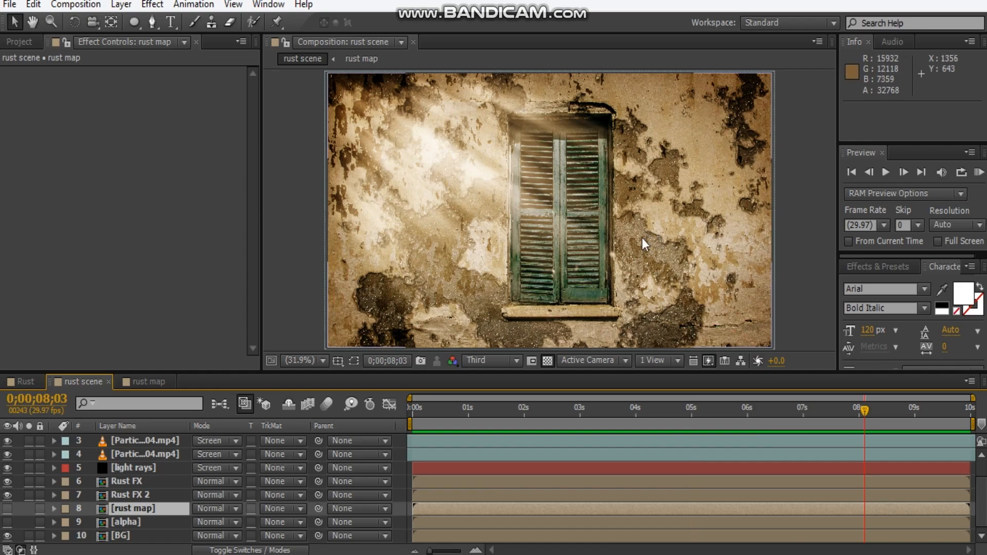
pyautogui.scroll(4, 616, 226)
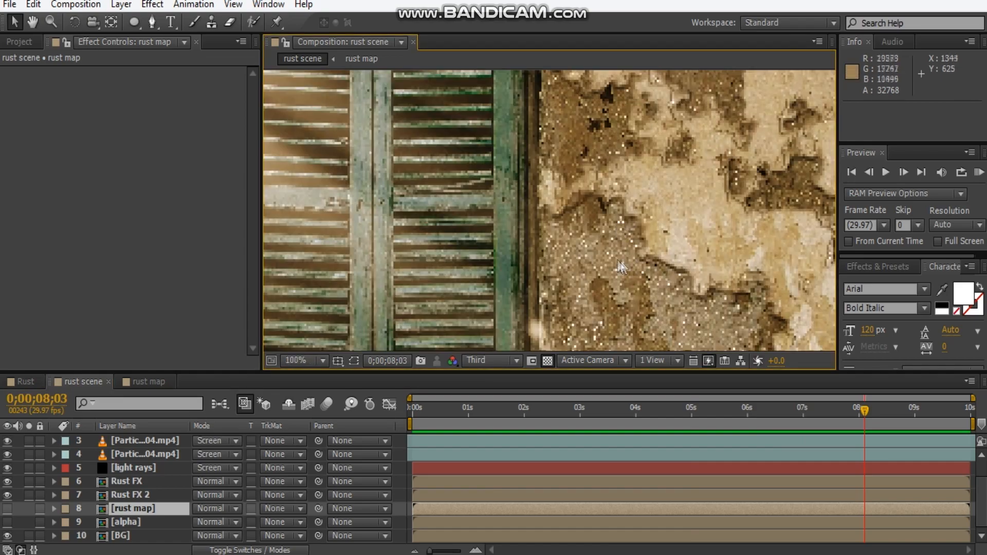
pyautogui.scroll(-2, 669, 281)
pyautogui.click(298, 361)
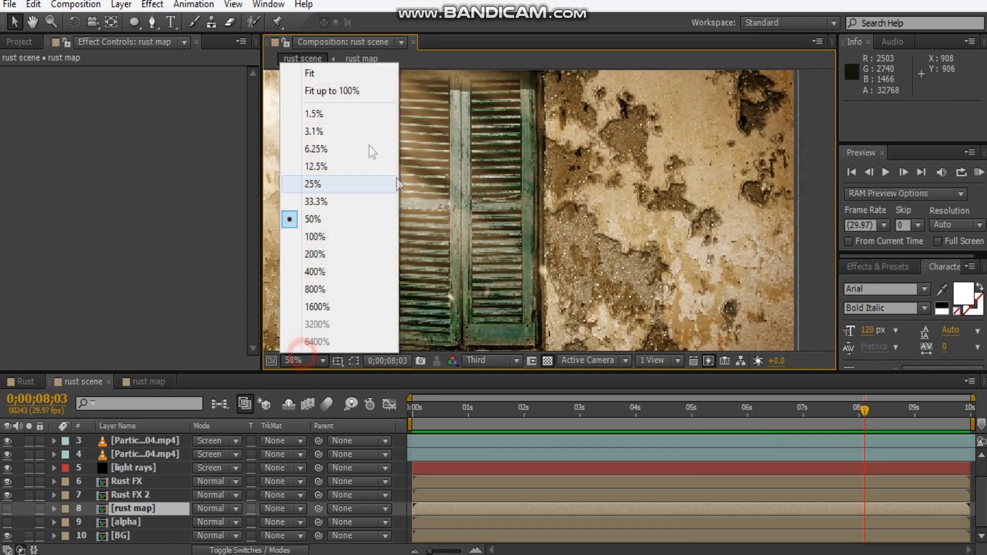
pyautogui.click(335, 77)
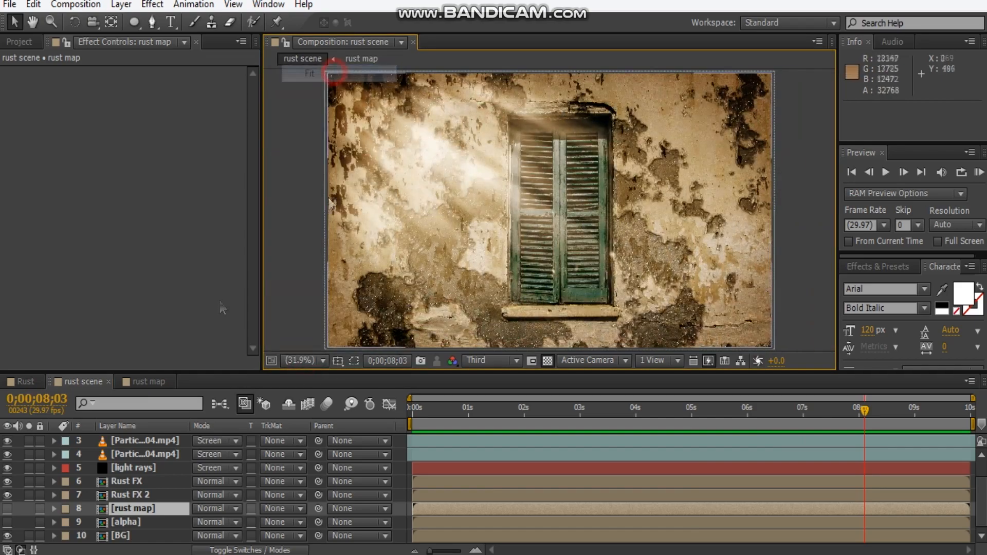
# Step: Animate the Fractal Noise Evolution of the light rays layer with the expression time*100 and collapse the layer
pyautogui.click(149, 469)
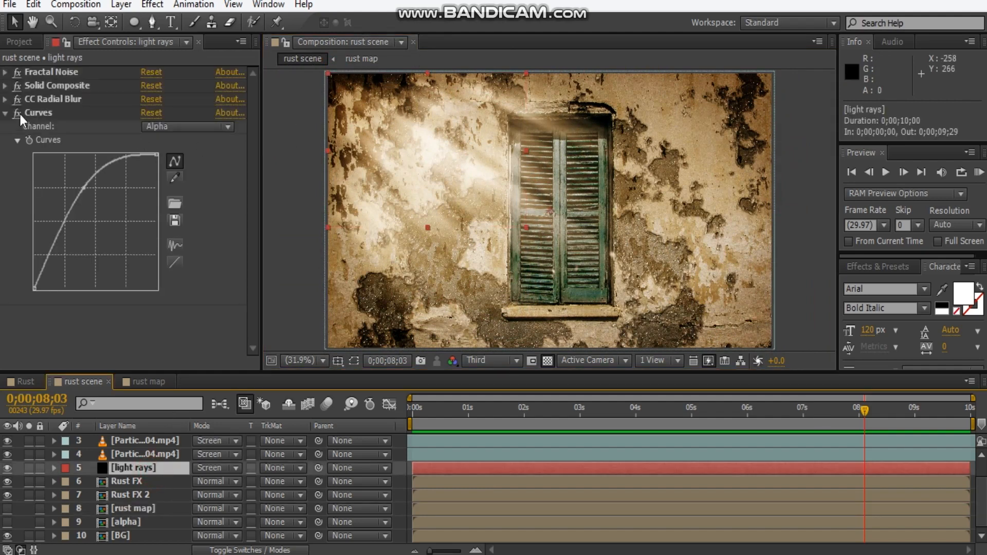
pyautogui.click(5, 114)
pyautogui.click(5, 72)
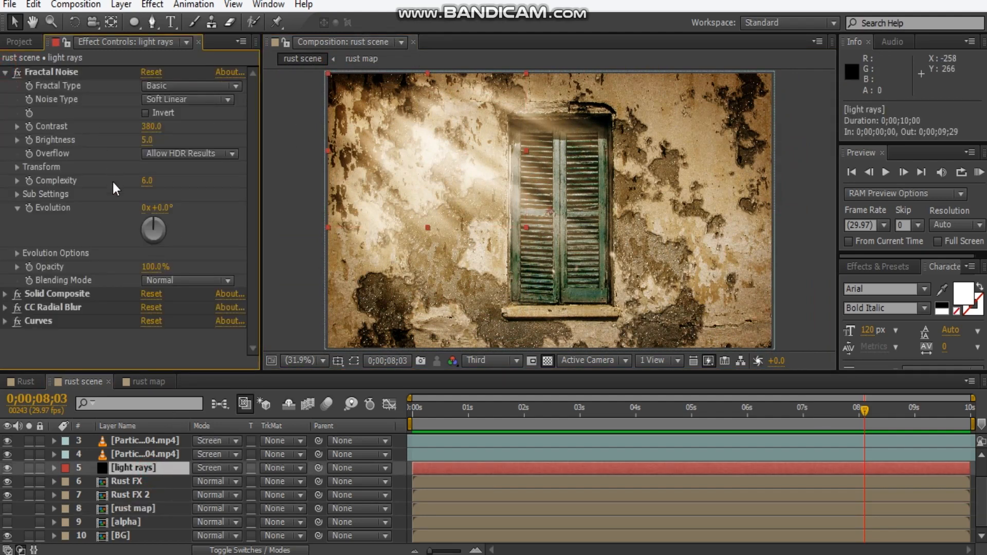
pyautogui.keyDown('alt'); pyautogui.click(29, 211); pyautogui.keyUp('alt')
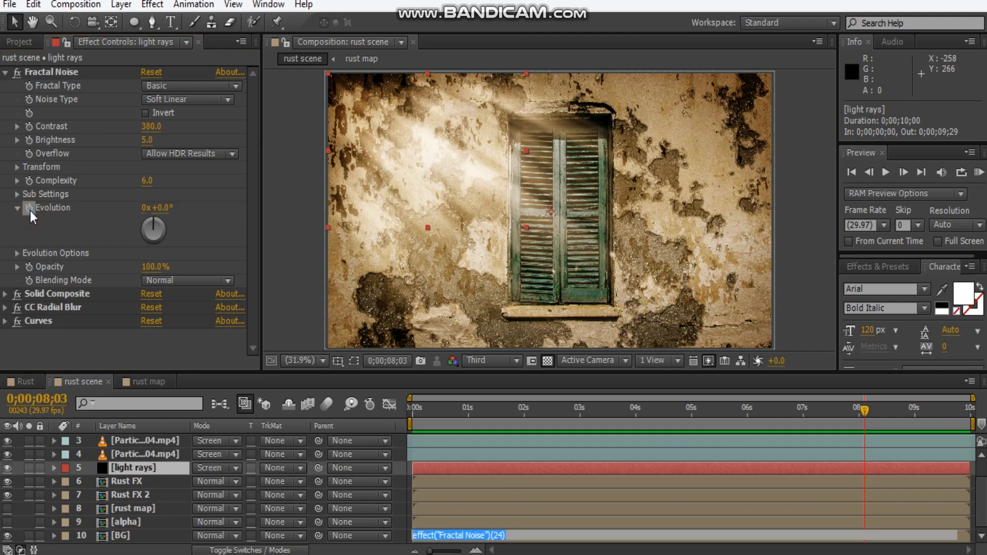
pyautogui.write('time*100')
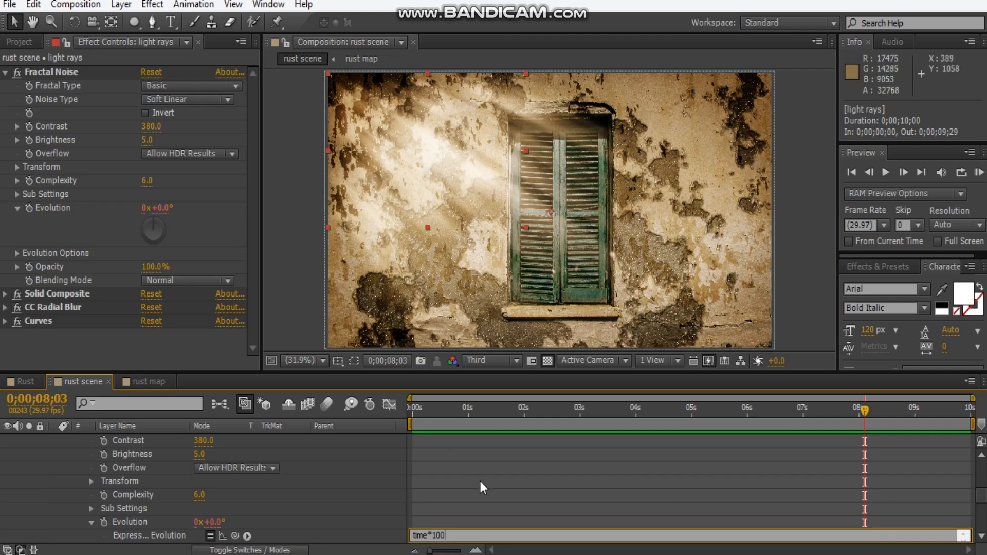
pyautogui.click(540, 498)
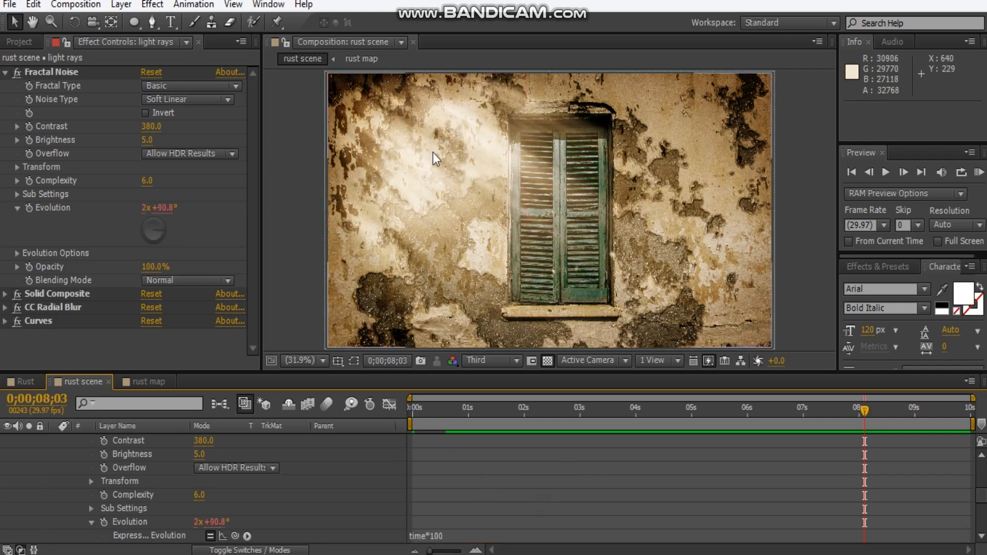
pyautogui.scroll(5, 439, 506)
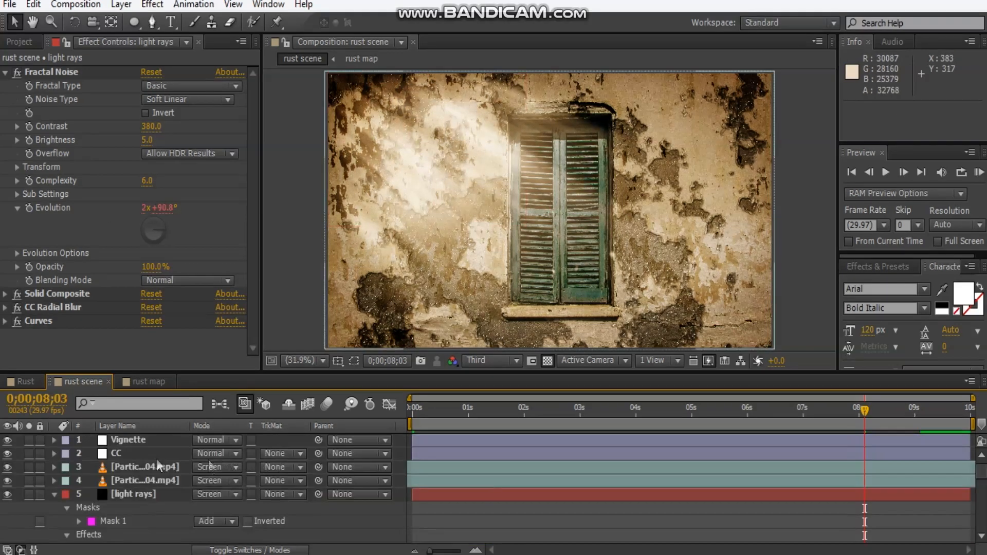
pyautogui.click(53, 495)
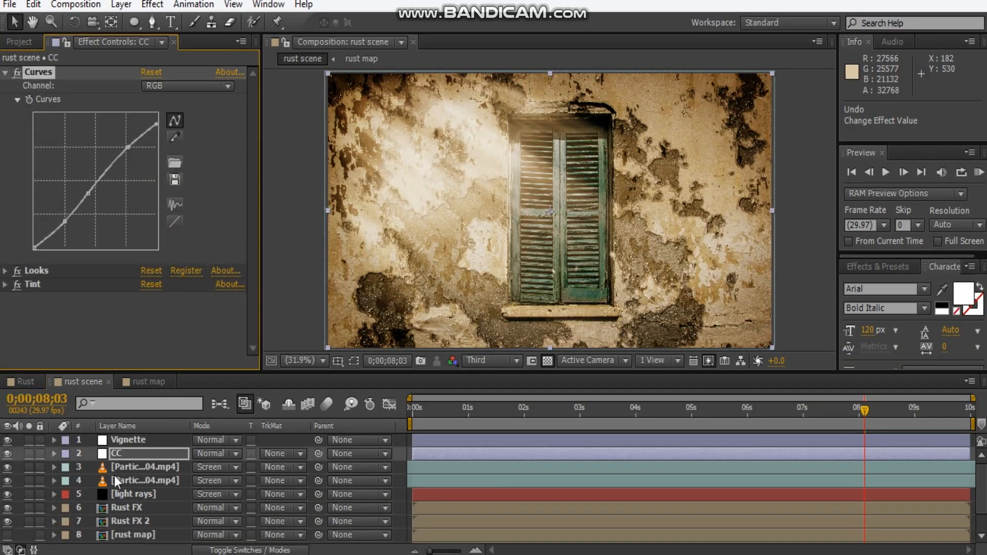
# Step: Move the CC Radial Blur center of the light rays farther beyond the image's upper-left corner, to about -1584, -900
pyautogui.click(131, 494)
pyautogui.scroll(-2, 367, 158)
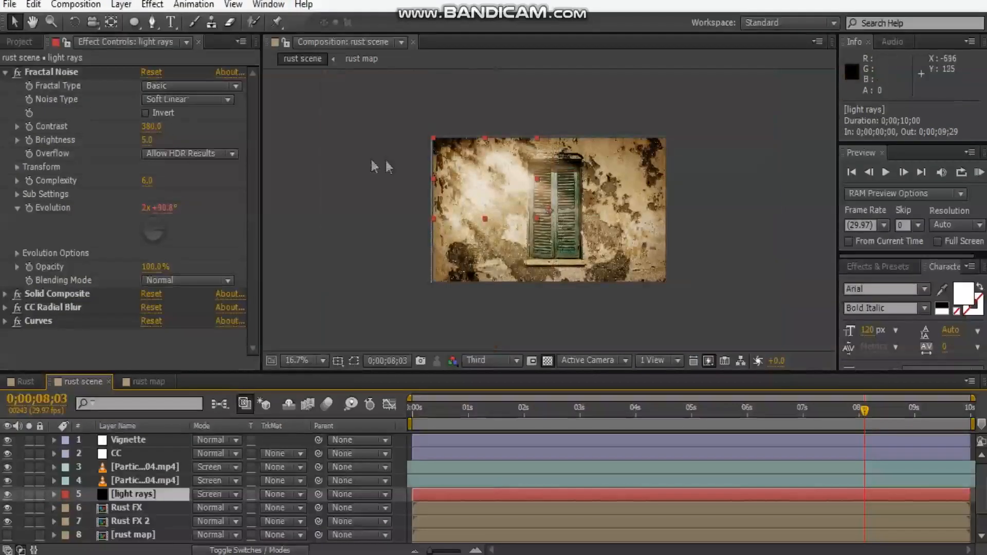
pyautogui.moveTo(399, 174); pyautogui.dragTo(493, 232)
pyautogui.click(57, 308)
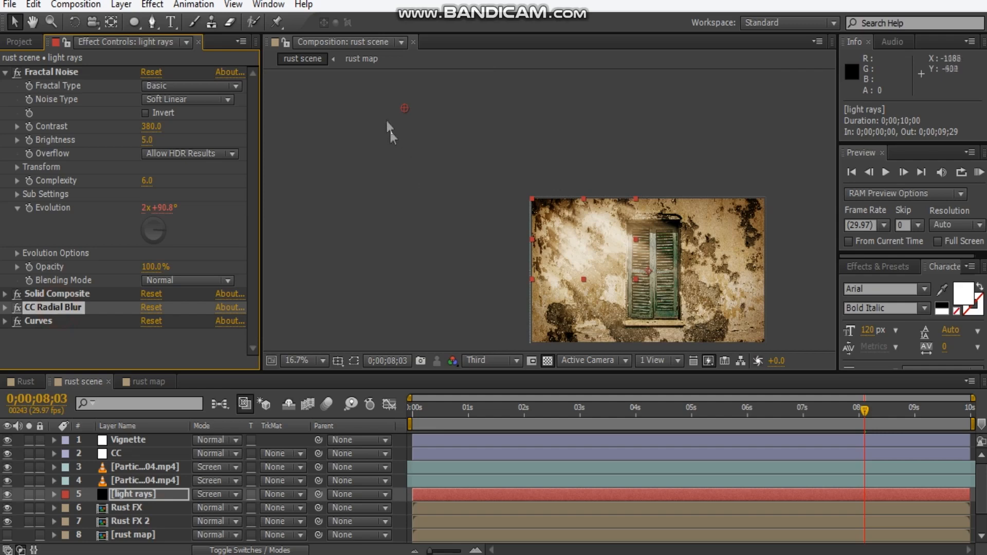
pyautogui.moveTo(406, 107); pyautogui.dragTo(343, 85)
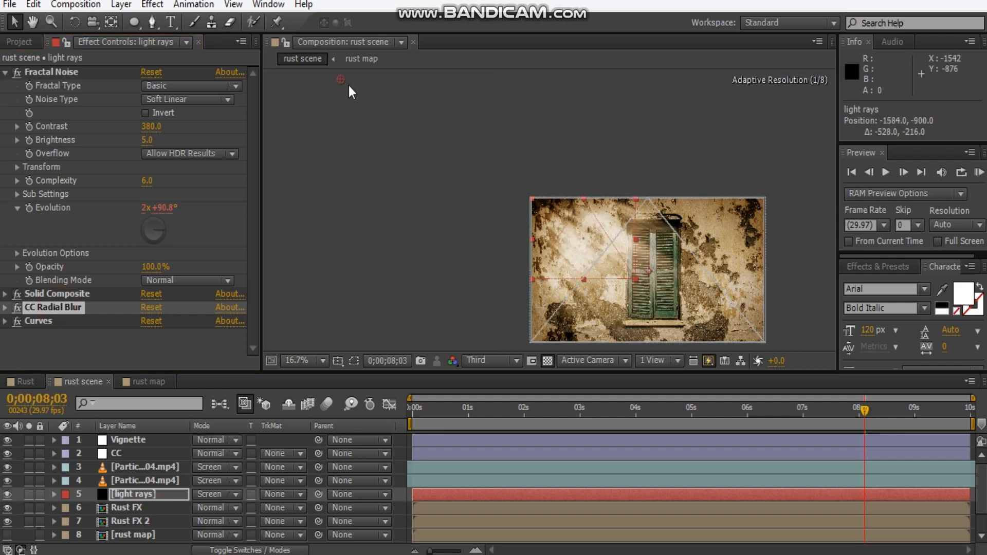
pyautogui.moveTo(681, 288); pyautogui.dragTo(554, 230)
pyautogui.scroll(2, 553, 229)
pyautogui.moveTo(445, 230); pyautogui.dragTo(539, 232)
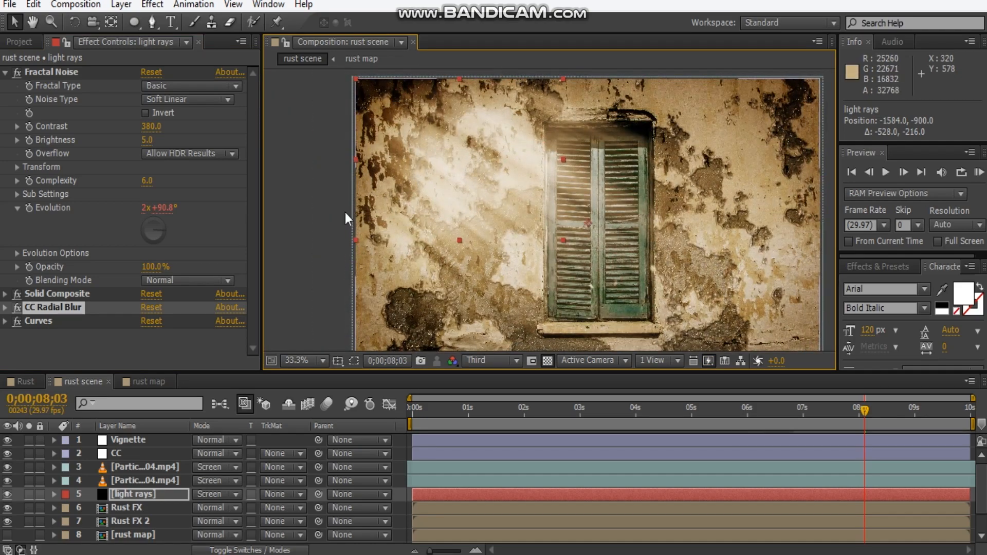
# Step: Darken the light rays by pulling the lower and upper parts of their RGB curve below the diagonal
pyautogui.click(6, 74)
pyautogui.click(6, 113)
pyautogui.click(165, 127)
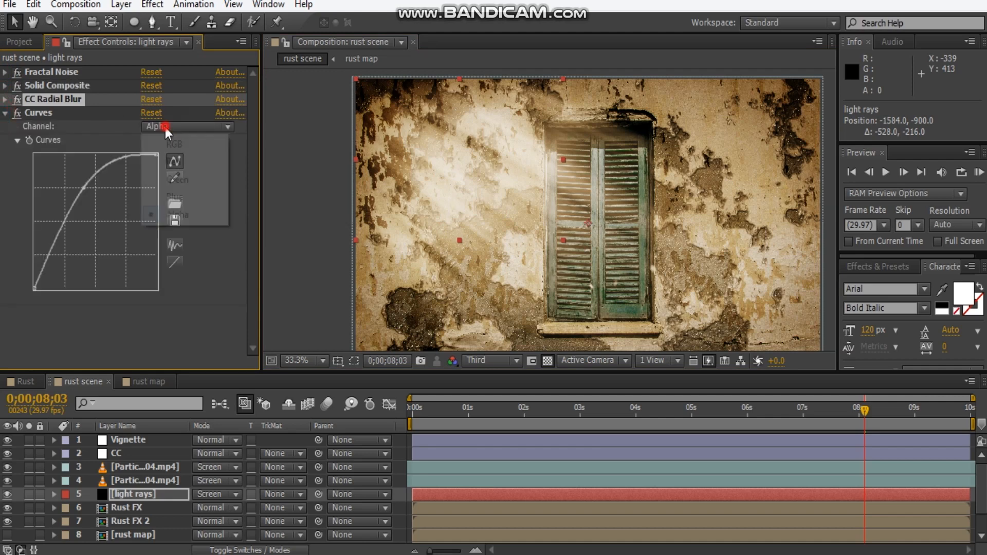
pyautogui.click(187, 160)
pyautogui.click(180, 127)
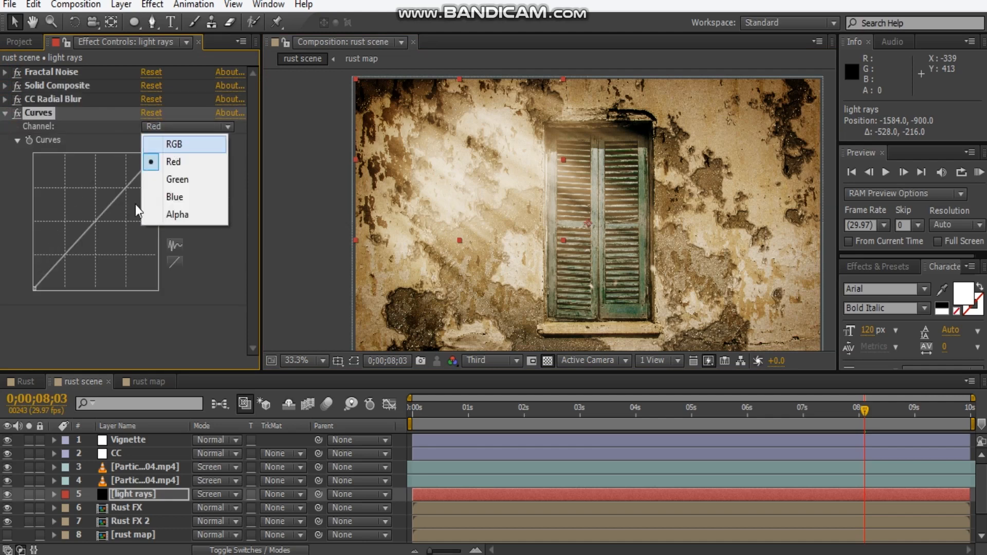
pyautogui.press('Return')
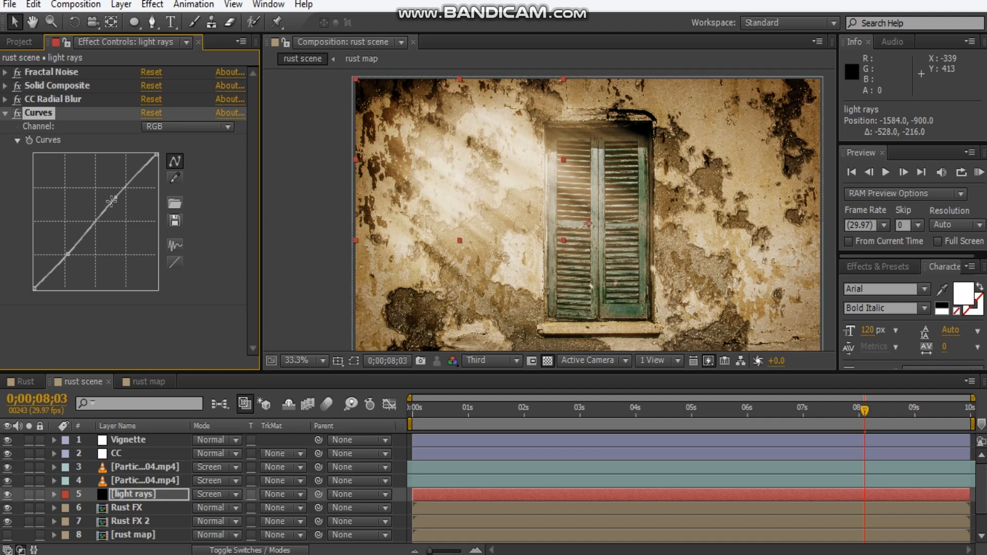
pyautogui.moveTo(114, 199); pyautogui.dragTo(121, 202)
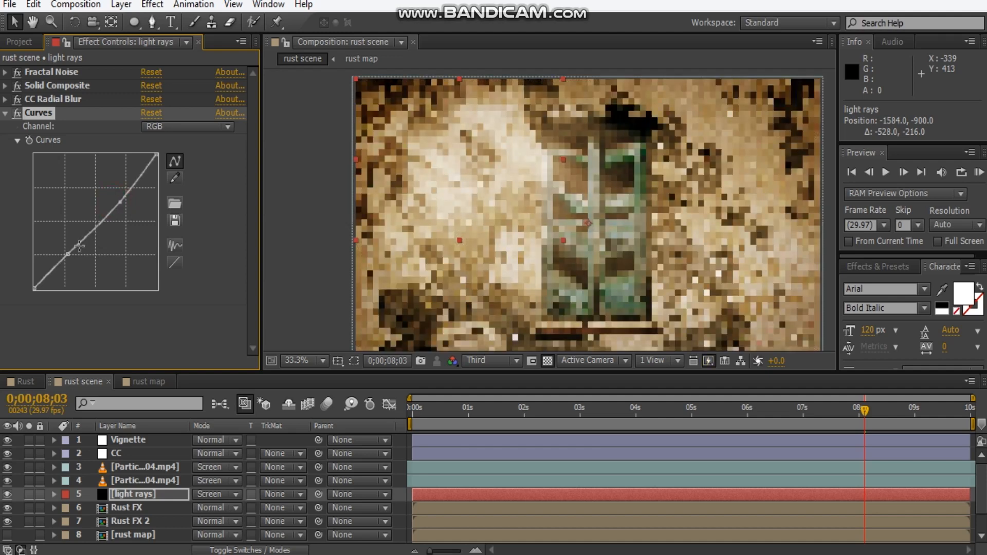
pyautogui.moveTo(69, 257); pyautogui.dragTo(72, 262)
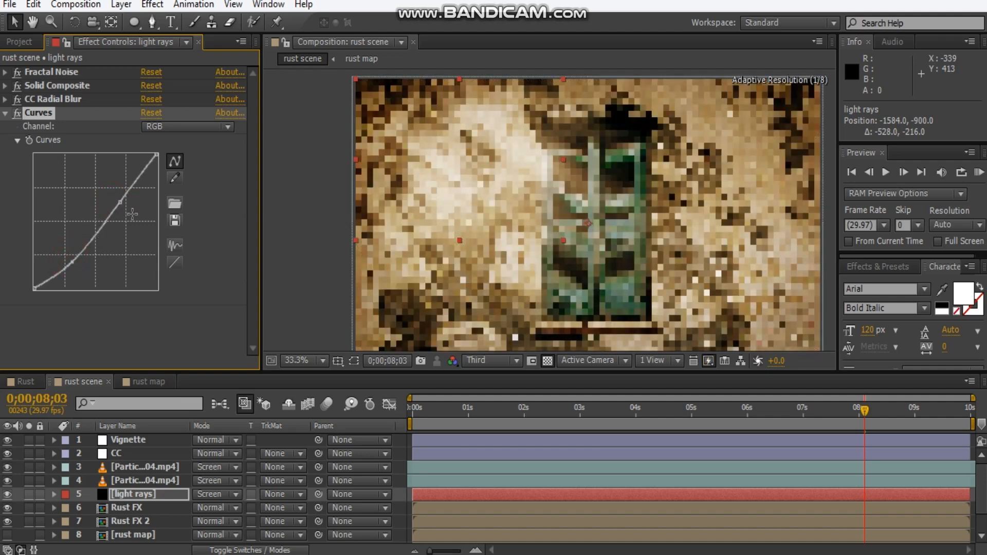
pyautogui.moveTo(122, 205); pyautogui.dragTo(124, 205)
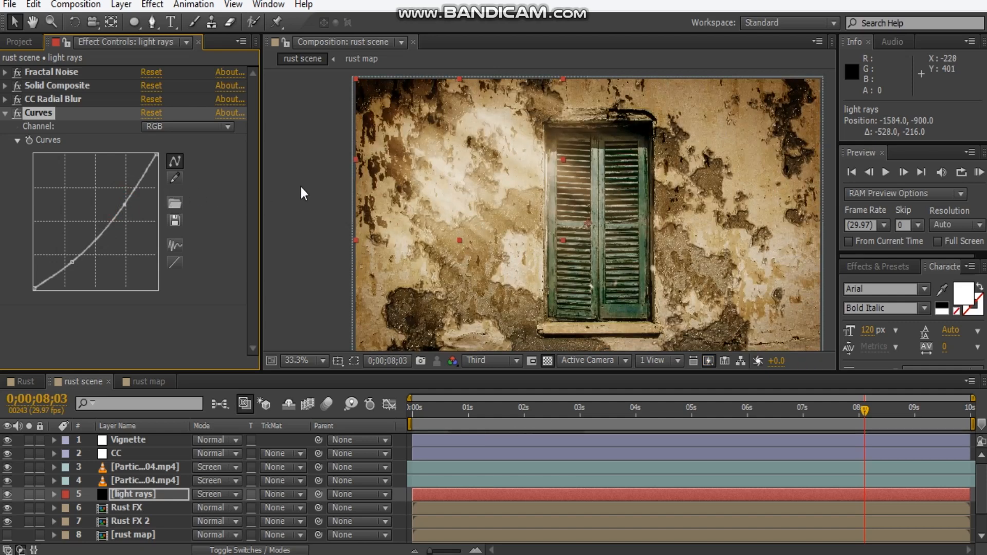
# Step: Raise both points of the light rays' RGB curve slightly and fit the composition to the view
pyautogui.moveTo(596, 209); pyautogui.dragTo(566, 209)
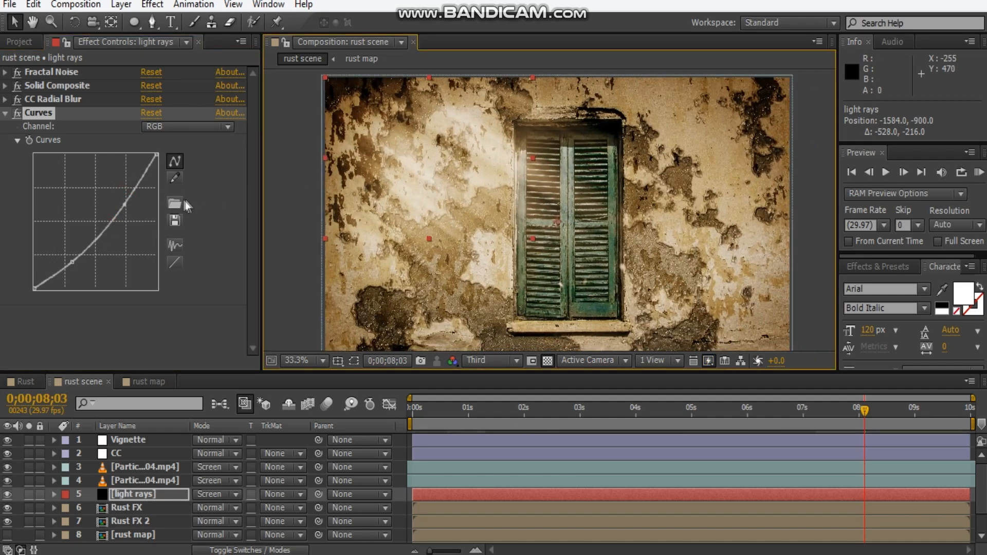
pyautogui.moveTo(125, 205); pyautogui.dragTo(124, 199)
pyautogui.click(72, 264)
pyautogui.moveTo(72, 264); pyautogui.dragTo(72, 260)
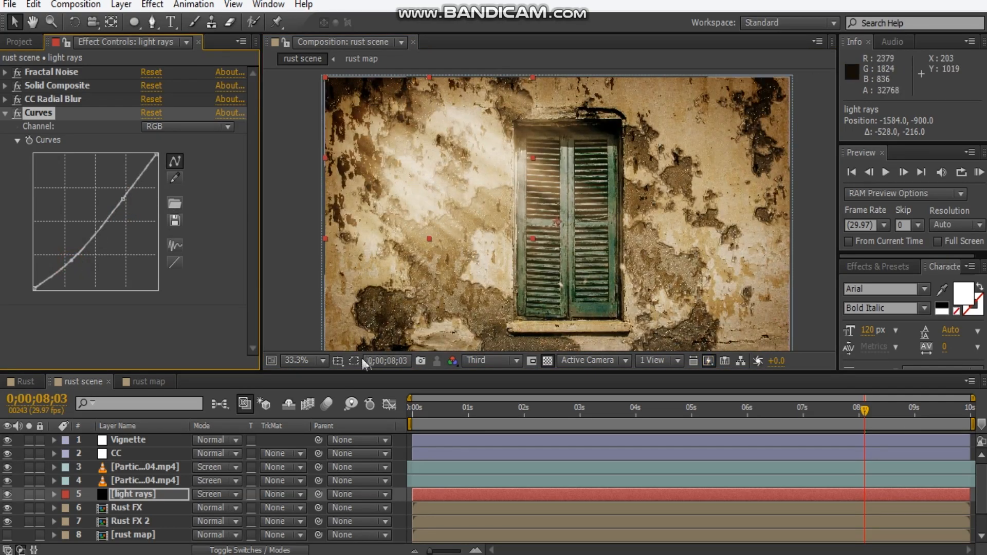
pyautogui.click(302, 360)
pyautogui.click(341, 87)
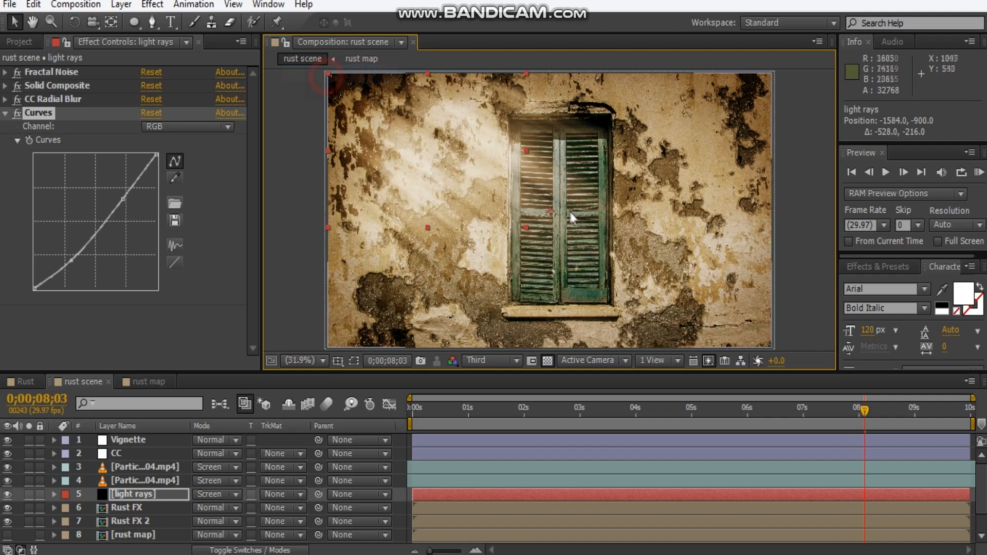
pyautogui.click(596, 171)
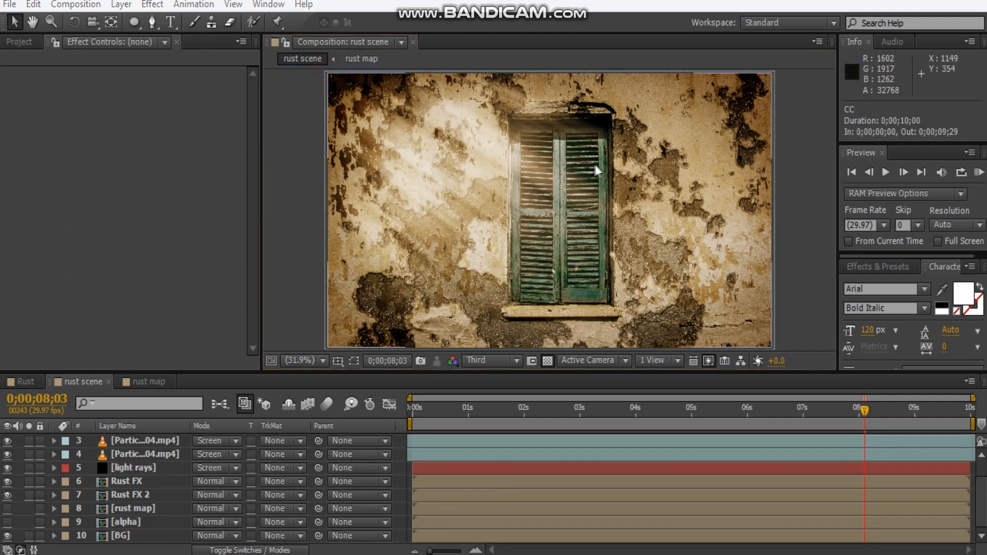
# Step: Isolate the Rust FX layer and briefly include Rust FX 2 for comparison
pyautogui.click(138, 483)
pyautogui.click(27, 483)
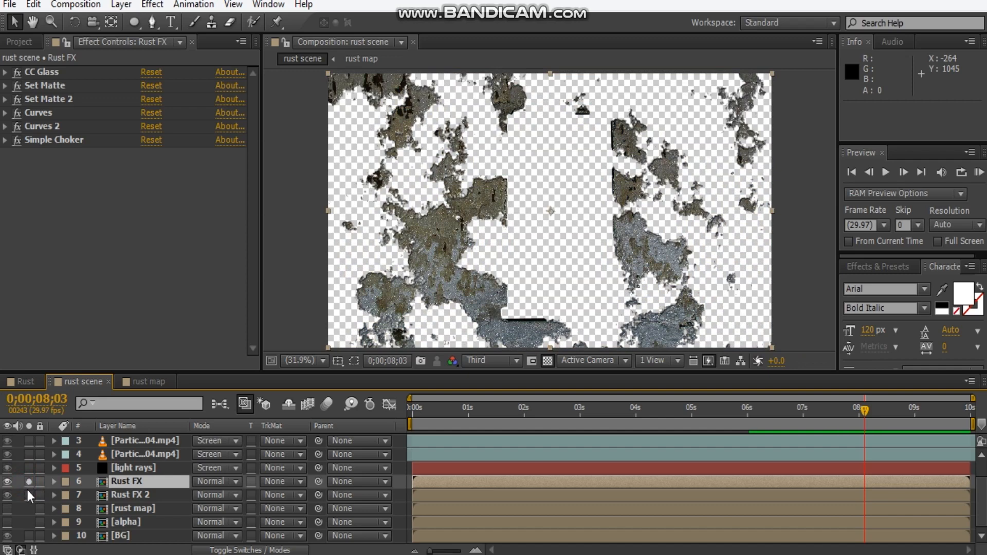
pyautogui.click(28, 496)
pyautogui.click(28, 496)
# Step: Lift the green curve's midpoint slightly in Curves 2 of the Rust FX layer, then turn off its solo view
pyautogui.click(6, 127)
pyautogui.click(185, 140)
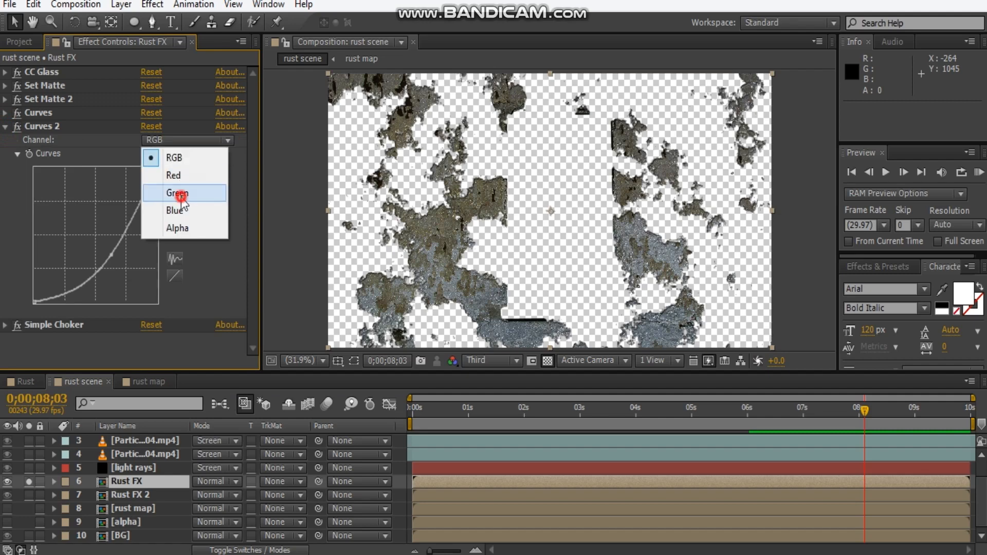
pyautogui.click(181, 194)
pyautogui.moveTo(88, 237); pyautogui.dragTo(91, 240)
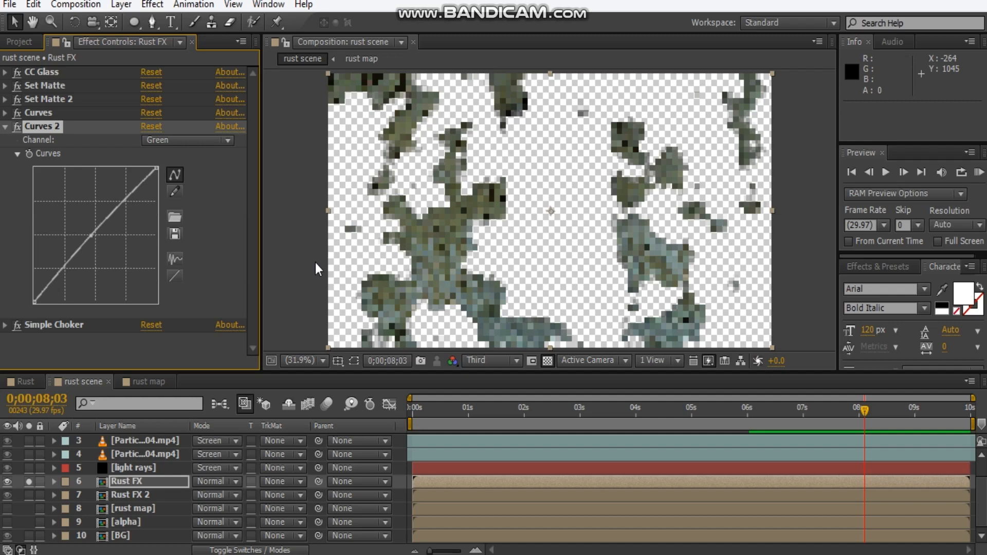
pyautogui.moveTo(423, 258); pyautogui.dragTo(479, 243)
pyautogui.scroll(1, 480, 243)
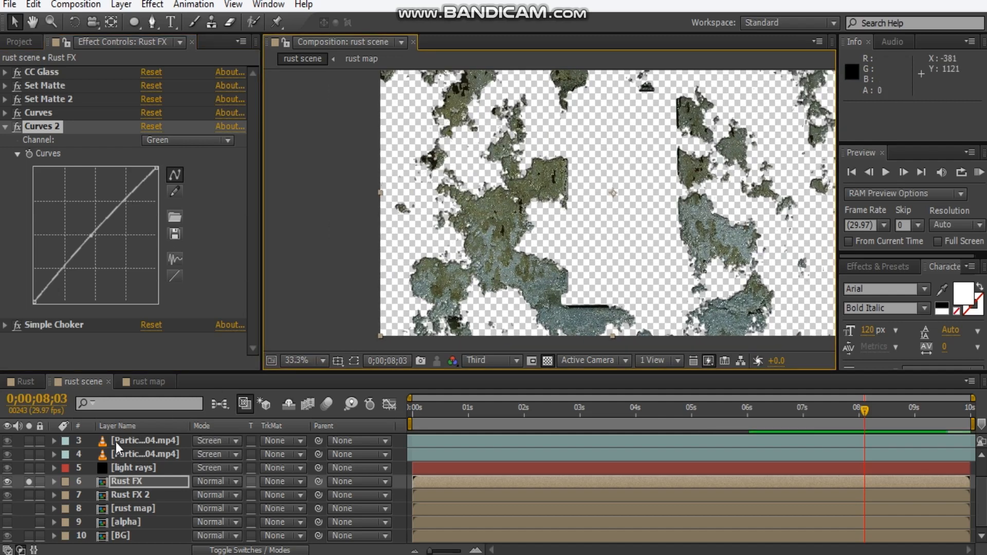
pyautogui.click(29, 484)
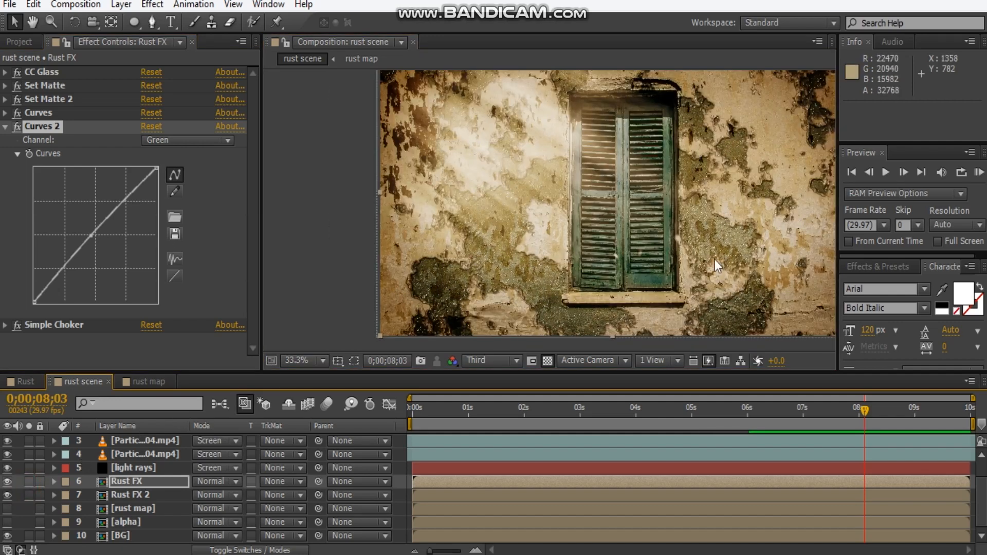
pyautogui.moveTo(715, 260); pyautogui.dragTo(613, 291)
pyautogui.scroll(2, 164, 472)
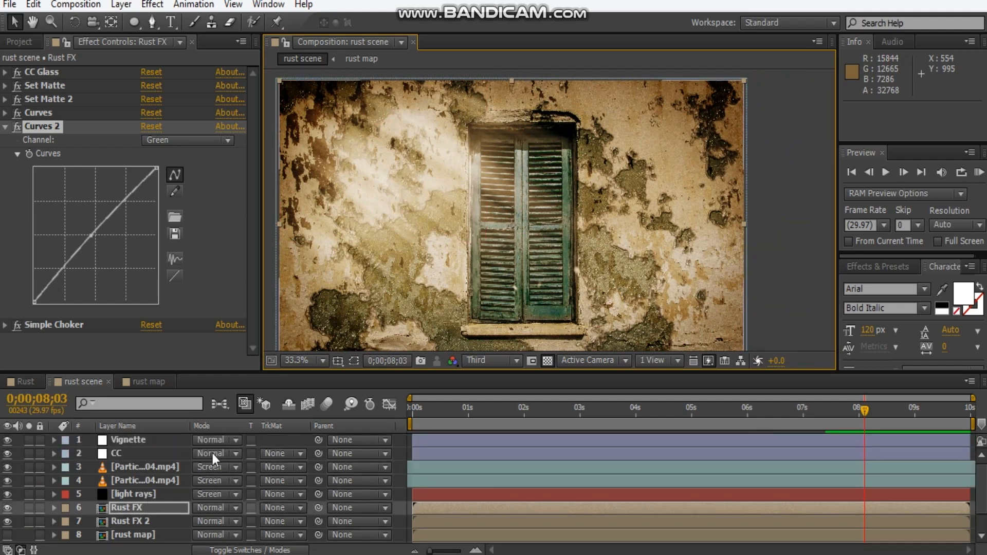
# Step: Reset the Curves effect on the CC layer and pull the lower and upper parts of its RGB curve below the diagonal
pyautogui.click(135, 458)
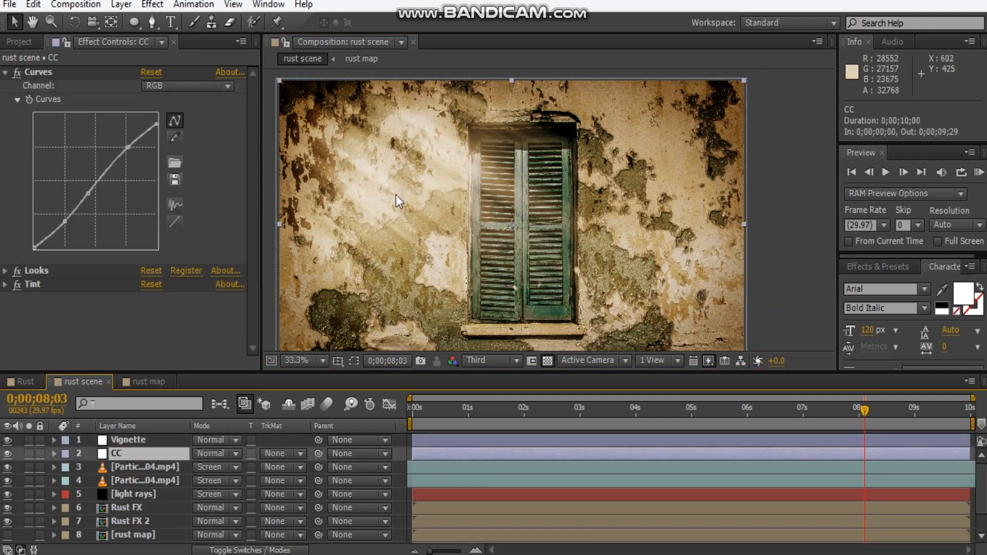
pyautogui.click(161, 73)
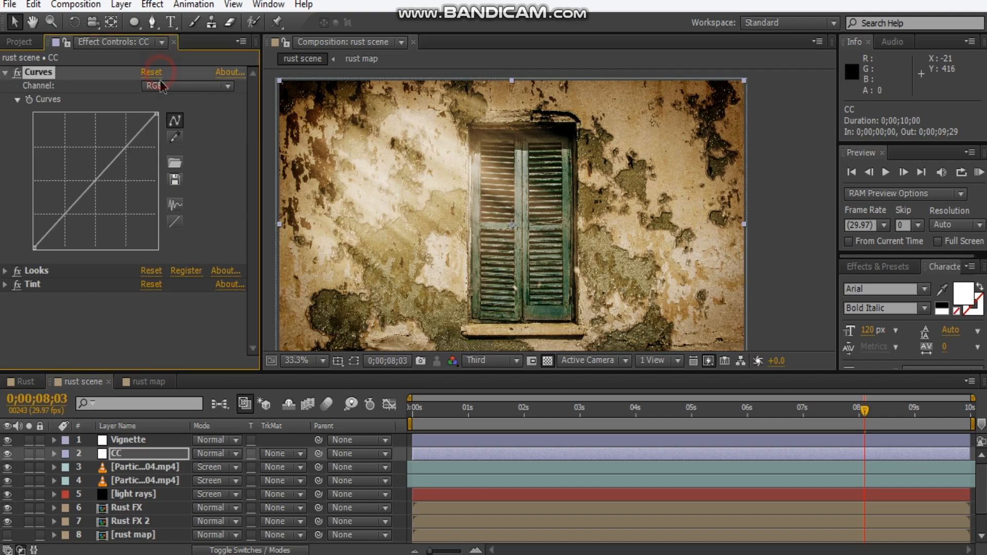
pyautogui.moveTo(99, 189); pyautogui.dragTo(79, 225)
pyautogui.moveTo(128, 164); pyautogui.dragTo(128, 165)
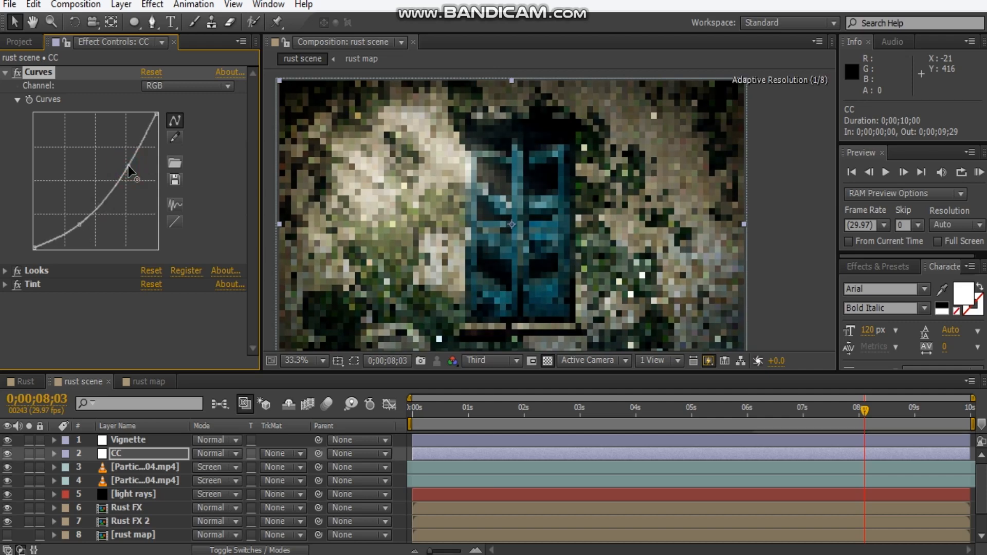
# Step: Raise the midpoint of the CC layer's red curve slightly above the diagonal
pyautogui.moveTo(432, 183); pyautogui.dragTo(455, 174)
pyautogui.click(194, 87)
pyautogui.click(180, 121)
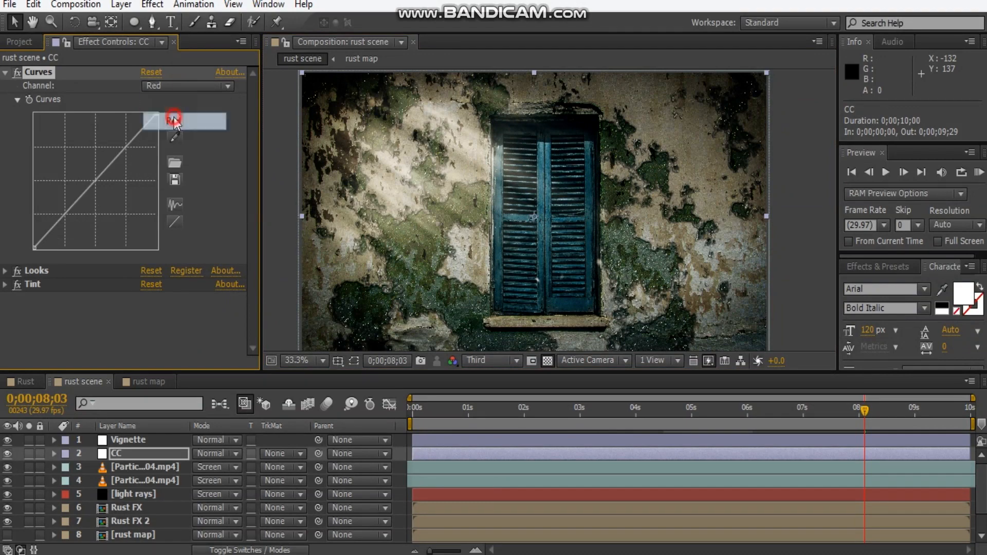
pyautogui.moveTo(95, 182)
pyautogui.mouseDown()
pyautogui.moveTo(97, 190)
pyautogui.moveTo(87, 181)
pyautogui.mouseUp()
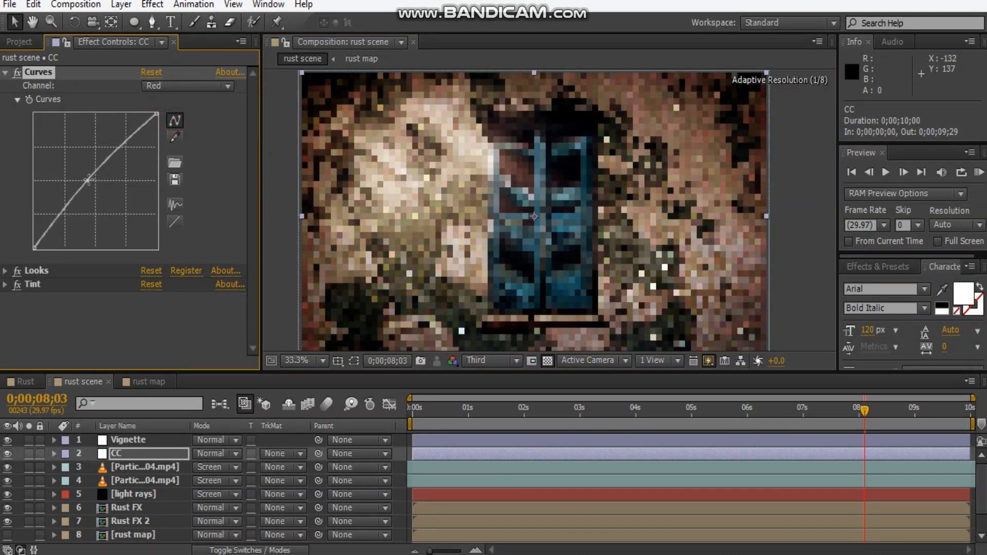
# Step: Lower the midpoint of the CC layer's blue curve below the diagonal to warm the image
pyautogui.click(196, 87)
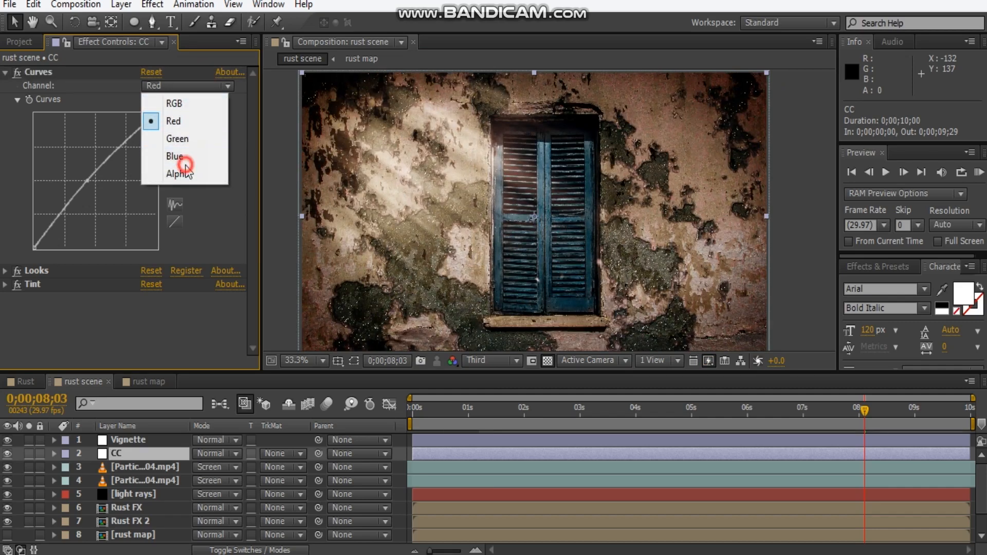
pyautogui.click(191, 157)
pyautogui.moveTo(96, 181); pyautogui.dragTo(98, 193)
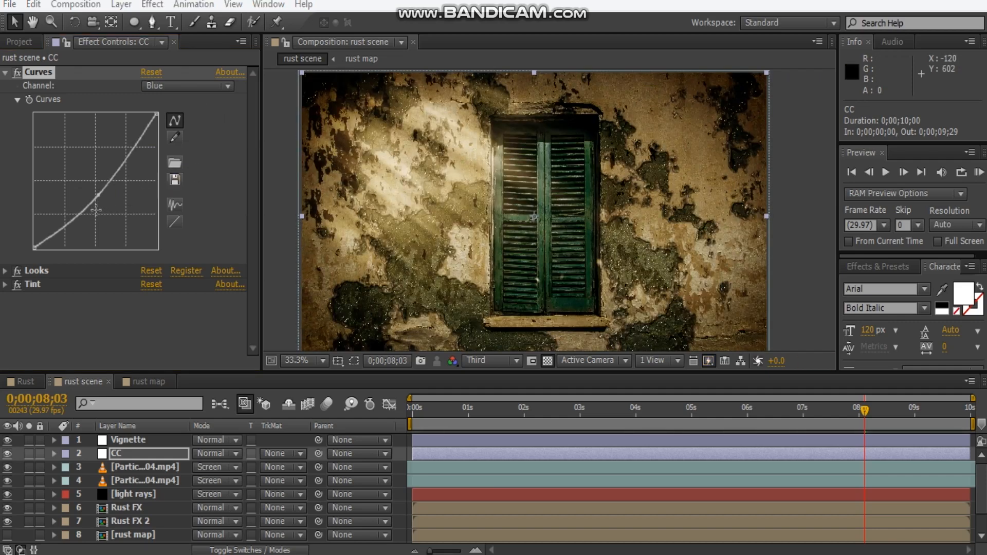
# Step: Add a lower and an upper point to the CC layer's green curve, keeping both close to the diagonal
pyautogui.click(167, 86)
pyautogui.click(175, 136)
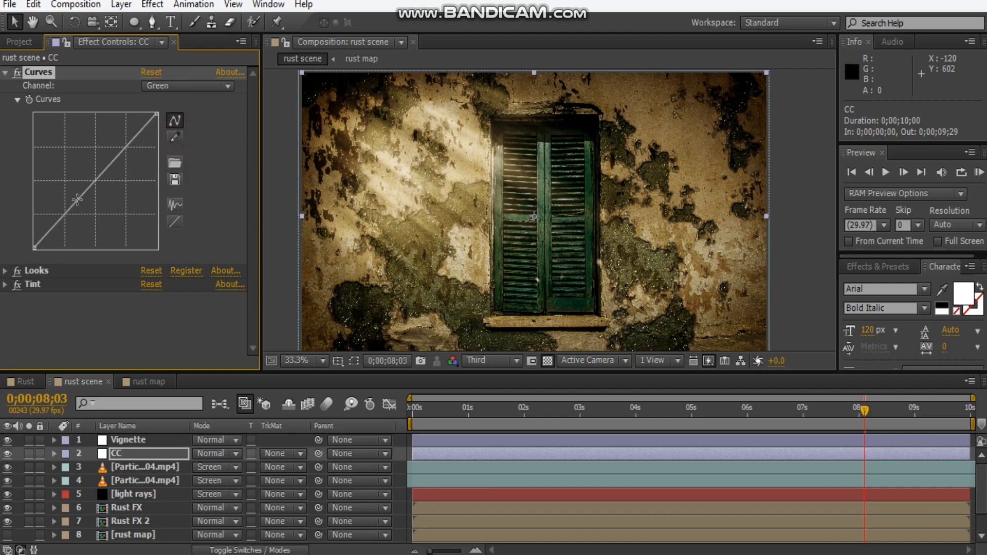
pyautogui.click(74, 207)
pyautogui.moveTo(74, 208); pyautogui.dragTo(57, 223)
pyautogui.moveTo(115, 156); pyautogui.dragTo(119, 157)
pyautogui.moveTo(534, 205); pyautogui.dragTo(520, 199)
pyautogui.moveTo(120, 157); pyautogui.dragTo(119, 156)
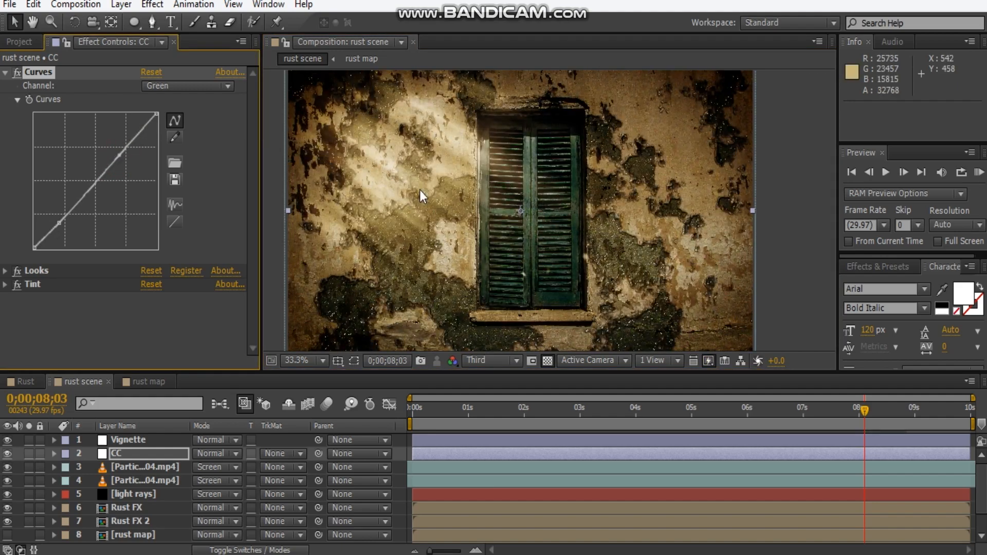
# Step: Refine the CC layer's RGB curve by raising the upper point slightly and keeping the lower point well below the diagonal
pyautogui.click(189, 86)
pyautogui.click(190, 103)
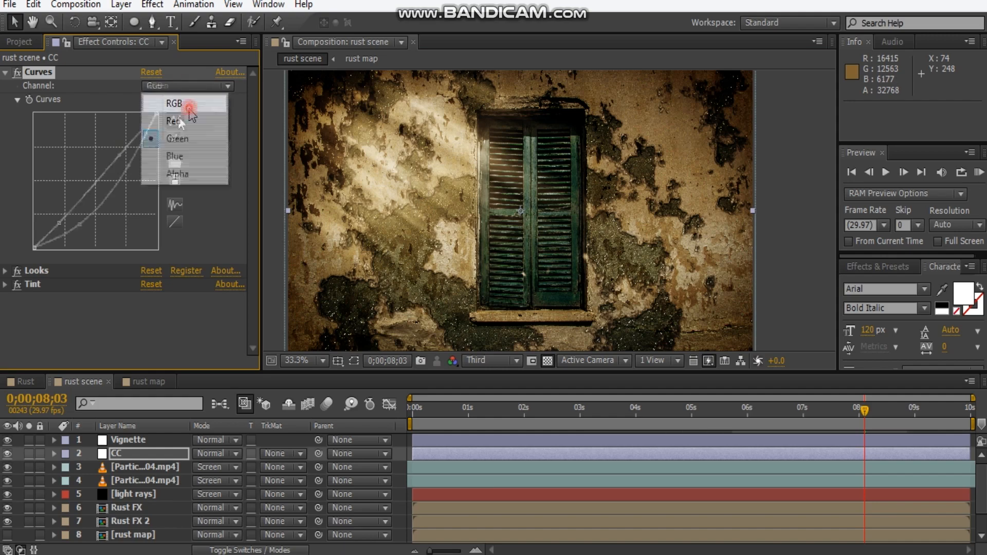
pyautogui.moveTo(78, 226); pyautogui.dragTo(77, 221)
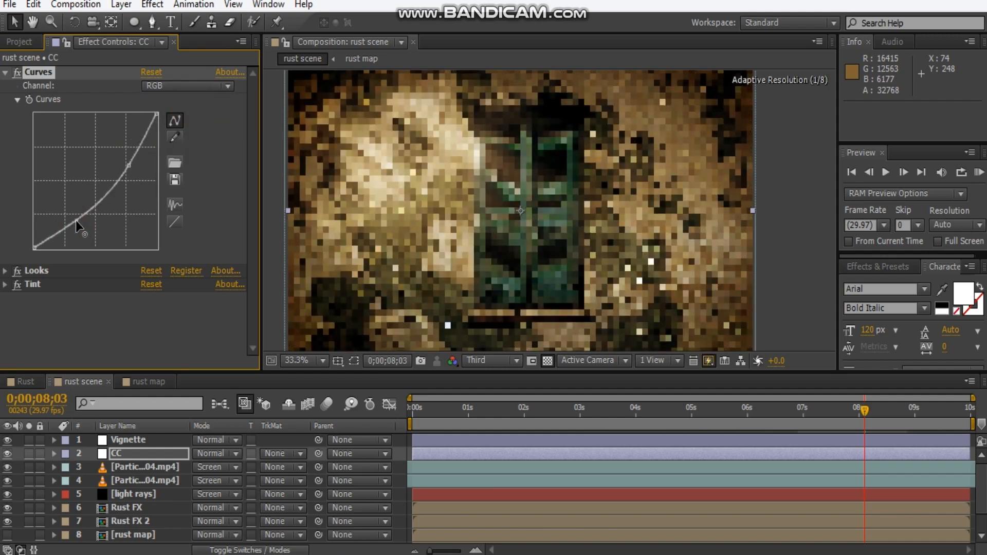
pyautogui.moveTo(128, 166); pyautogui.dragTo(126, 163)
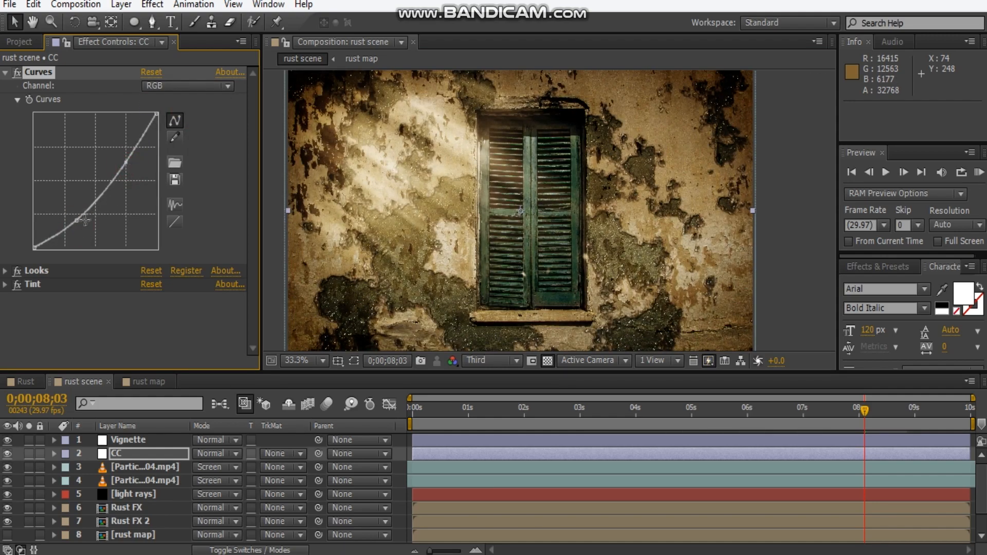
pyautogui.moveTo(81, 225); pyautogui.dragTo(79, 226)
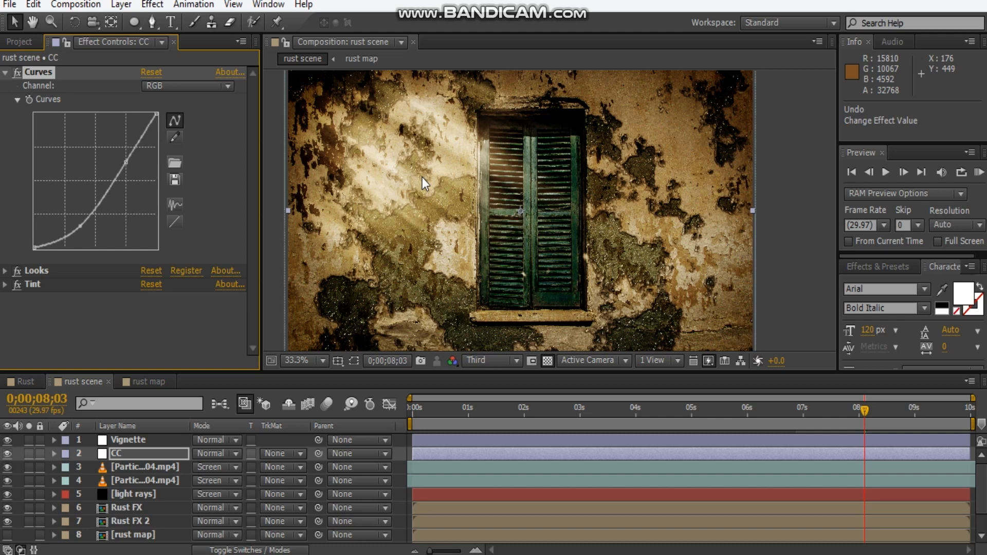
# Step: Fit the composition to the view and play a RAM preview of the rust scene from its first frame
pyautogui.click(297, 360)
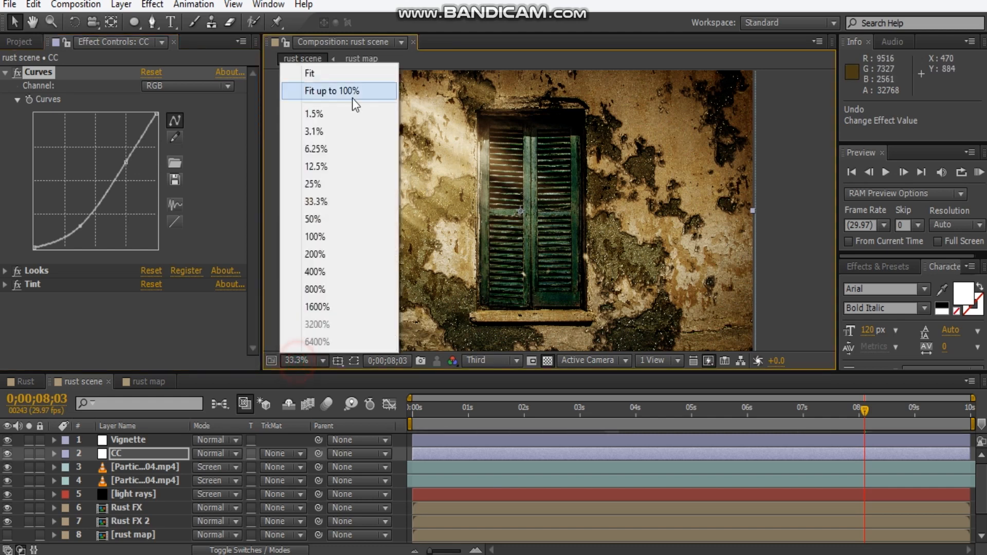
pyautogui.click(310, 72)
pyautogui.click(69, 390)
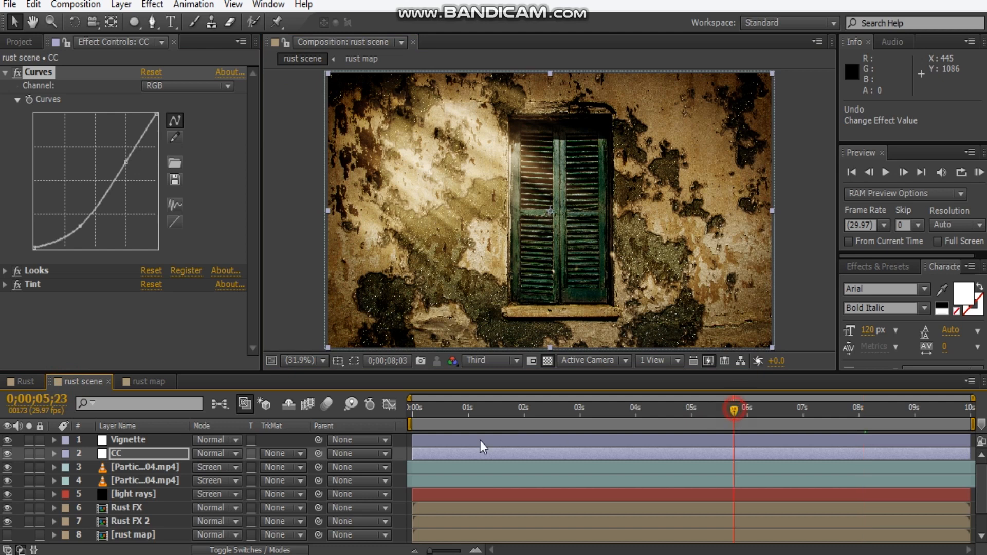
pyautogui.press('Home')
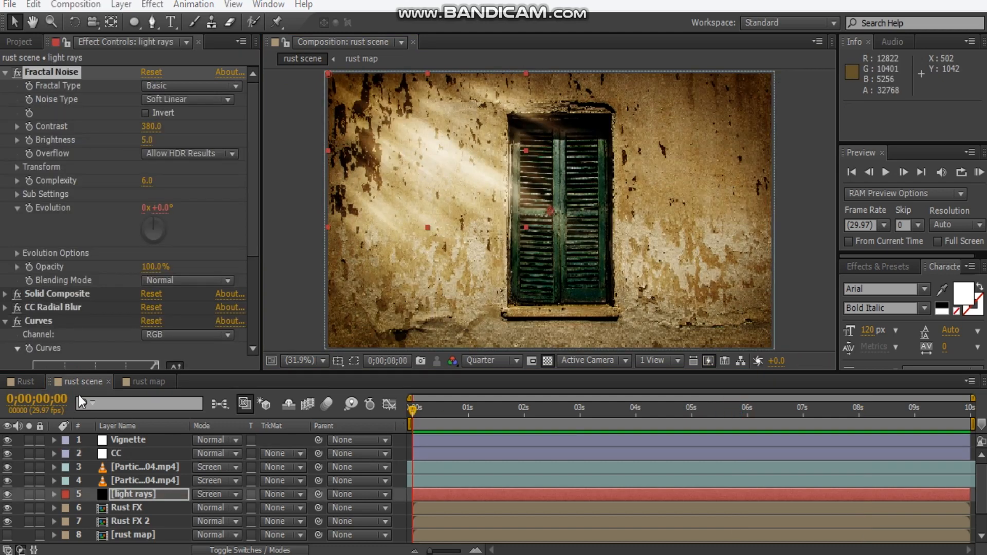
pyautogui.click(81, 384)
pyautogui.press('KP_0')
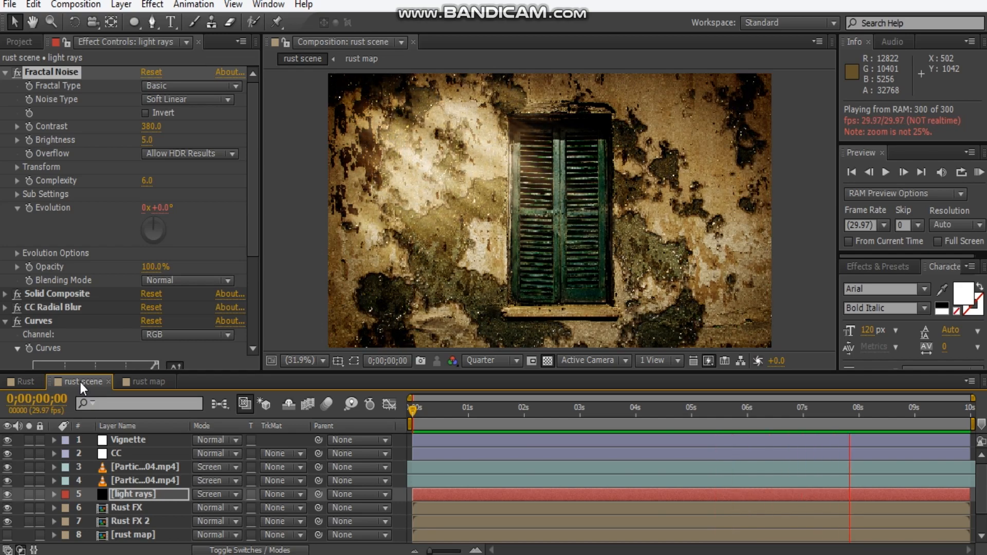
# Step: Stop the preview, scrub through the timeline to check the spreading rust, and return to the first frame
pyautogui.click(562, 401)
pyautogui.moveTo(457, 414)
pyautogui.mouseDown()
pyautogui.moveTo(535, 414)
pyautogui.moveTo(468, 415)
pyautogui.mouseUp()
pyautogui.press('space')
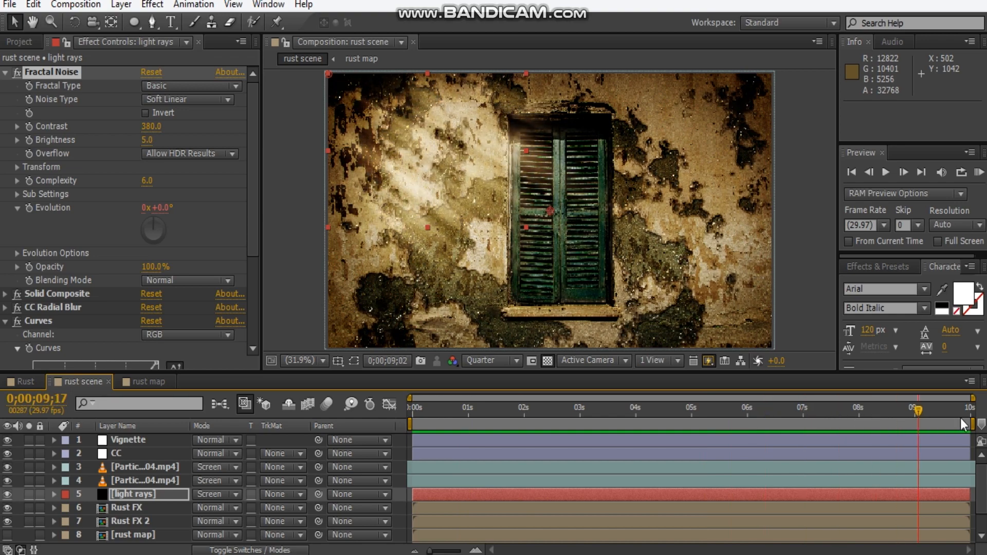
pyautogui.moveTo(846, 432); pyautogui.dragTo(263, 495)
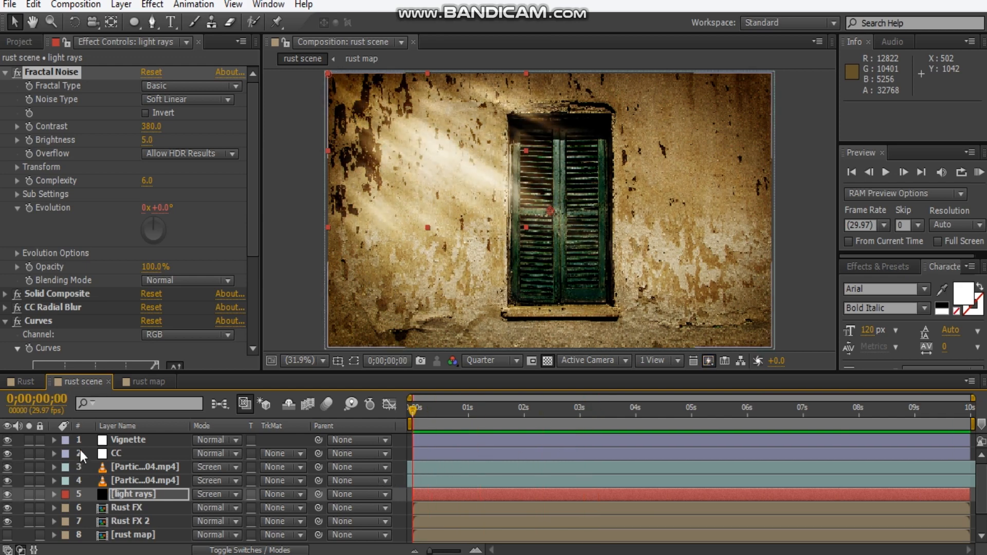
# Step: Set the Fractal Noise contrast of the light rays layer to 300
pyautogui.scroll(-2, 109, 458)
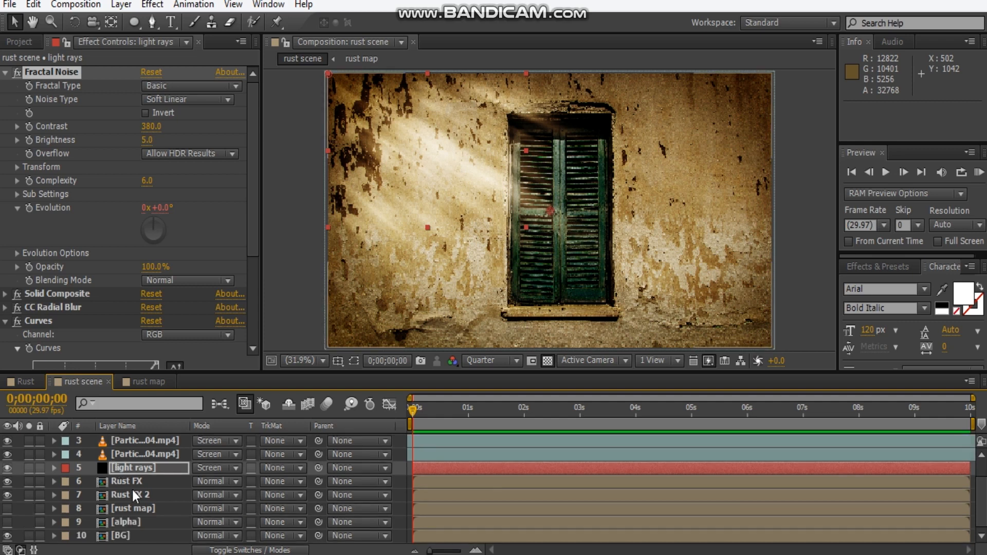
pyautogui.click(151, 127)
pyautogui.press('Return')
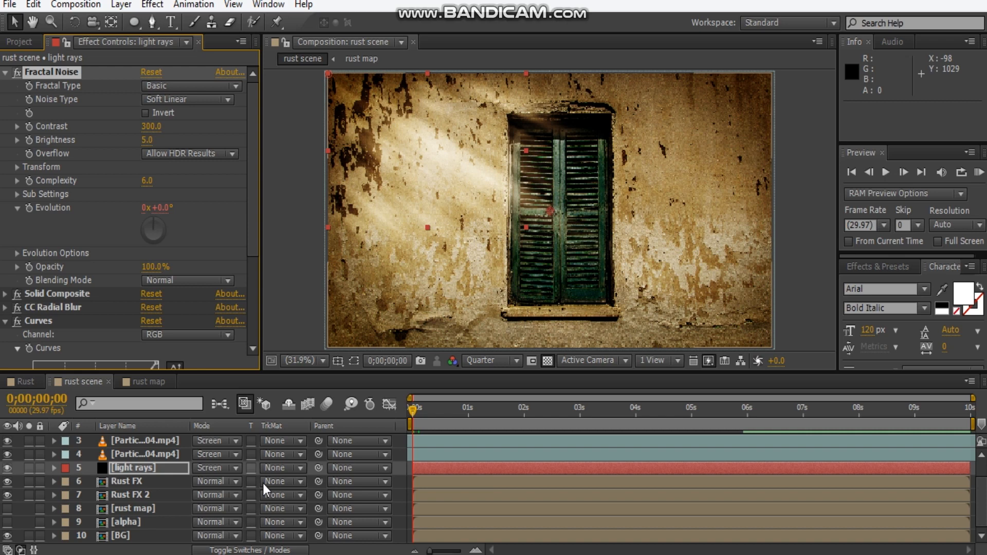
pyautogui.scroll(2, 263, 483)
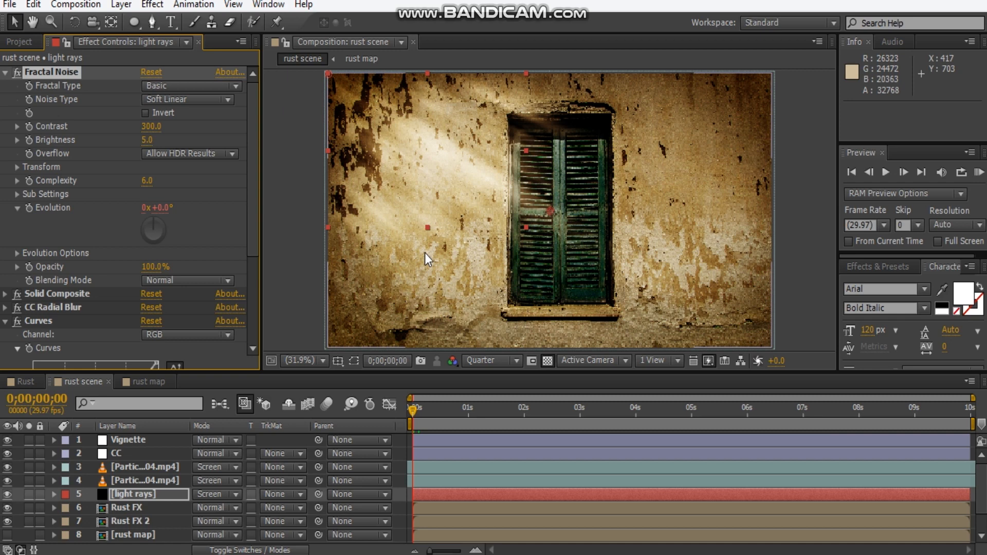
pyautogui.click(90, 389)
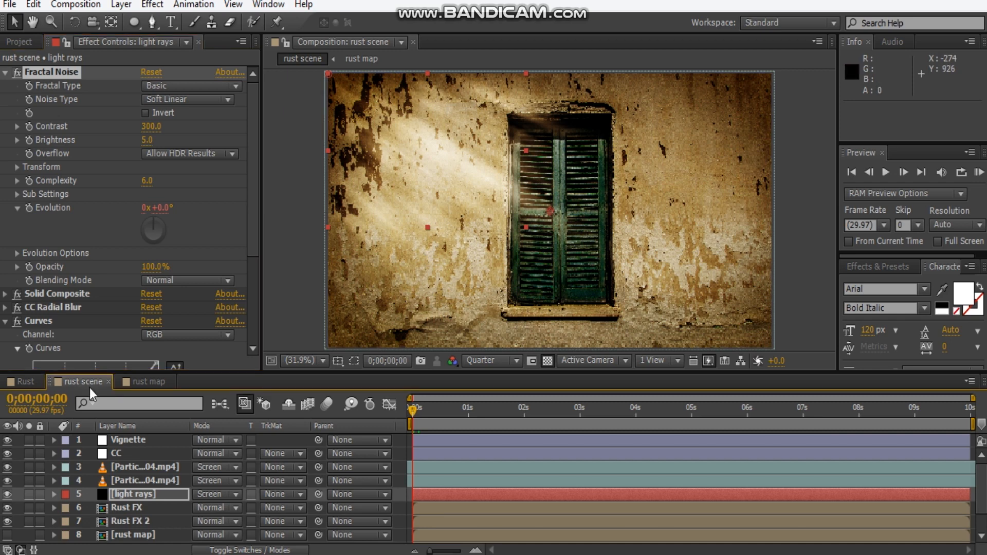